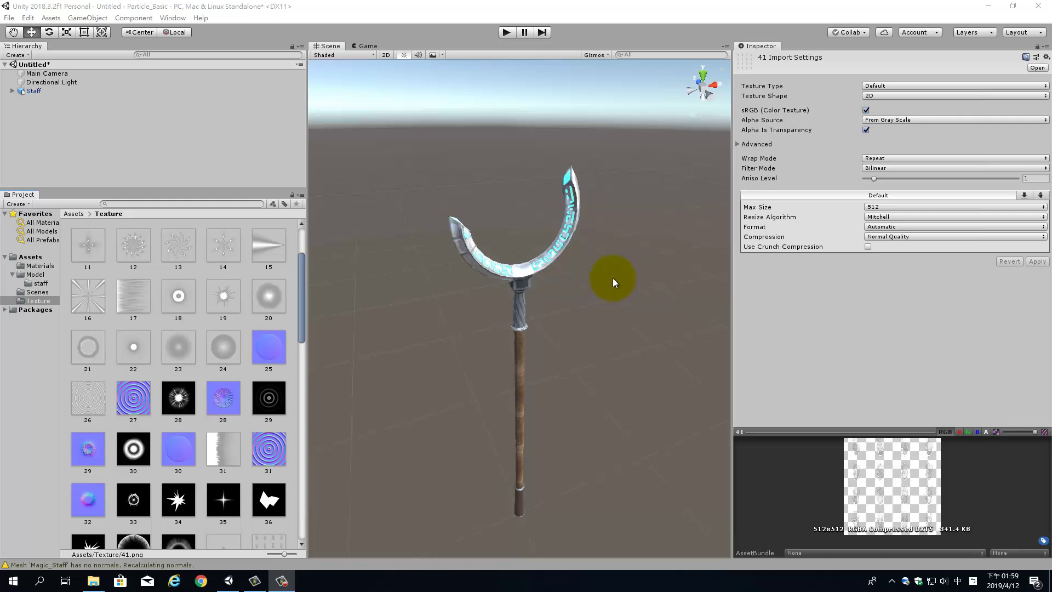
# Create an empty child GameObject under the Staff object
pyautogui.keyDown('alt'); pyautogui.moveTo(611, 344); pyautogui.dragTo(602, 372); pyautogui.keyUp('alt')
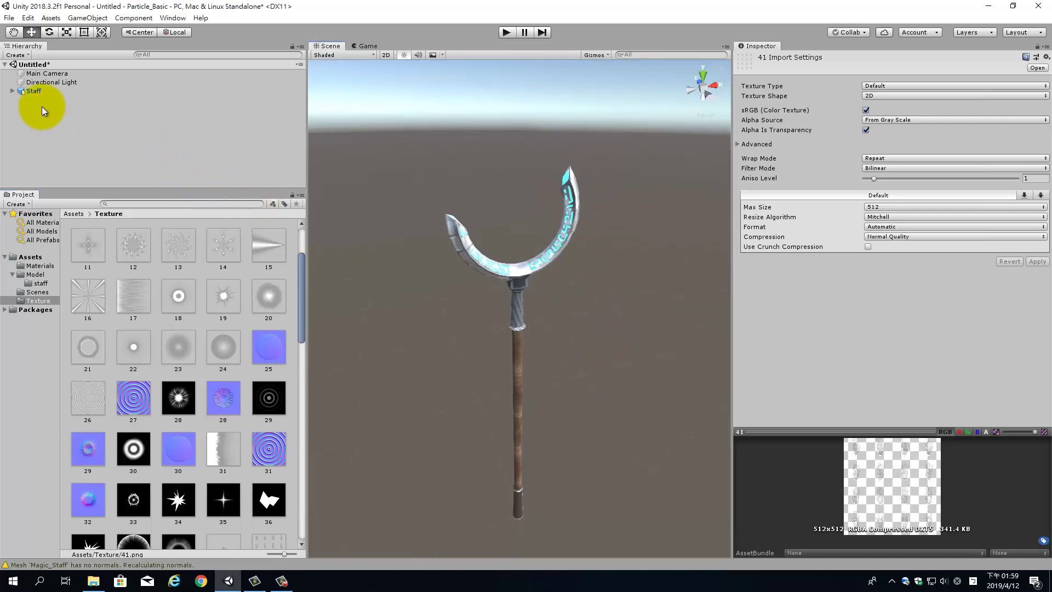
pyautogui.click(37, 93)
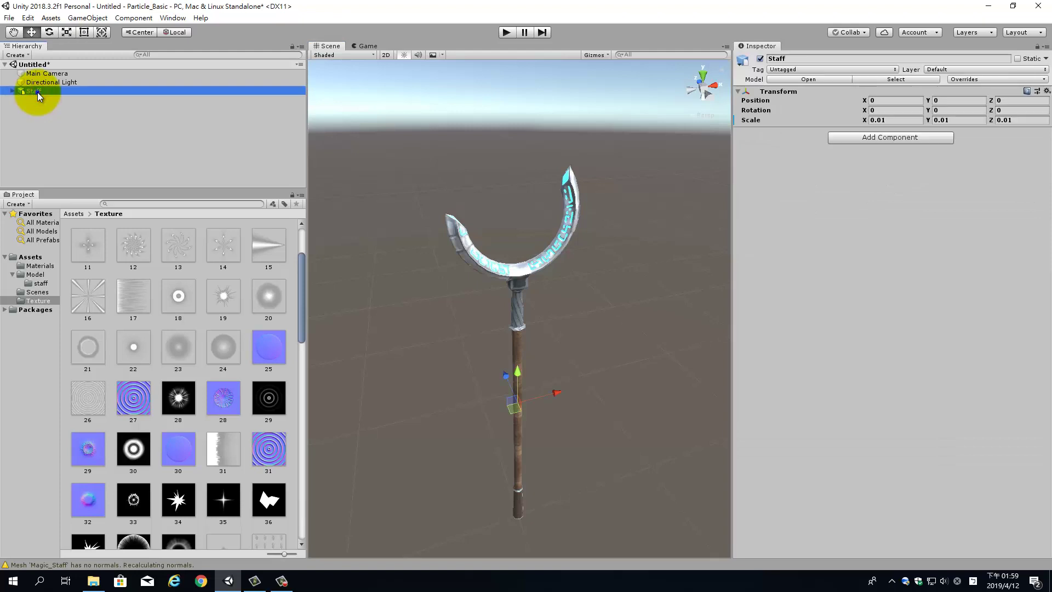
pyautogui.rightClick(37, 92)
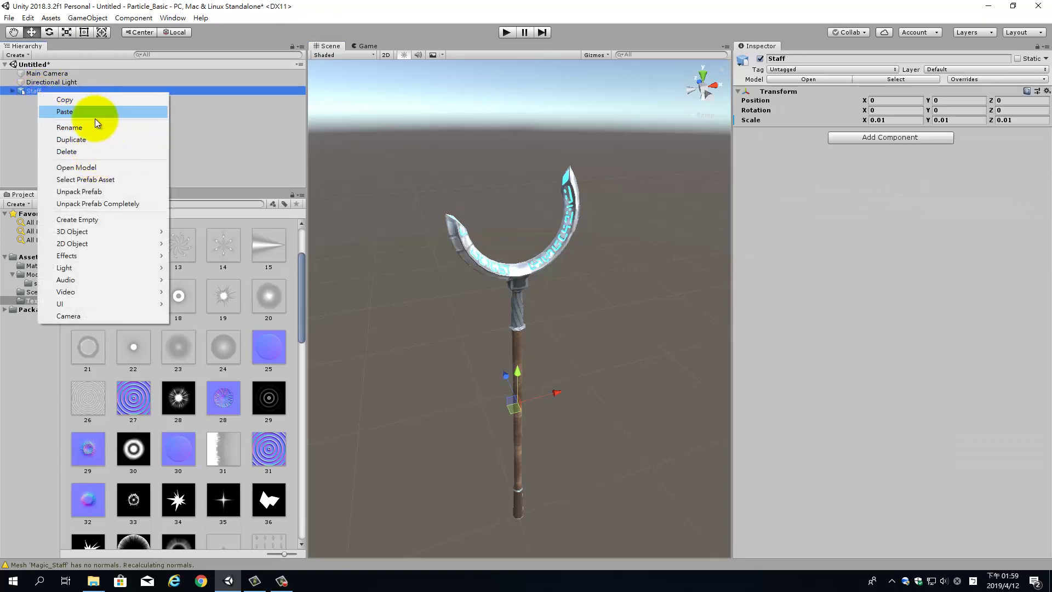
pyautogui.click(91, 223)
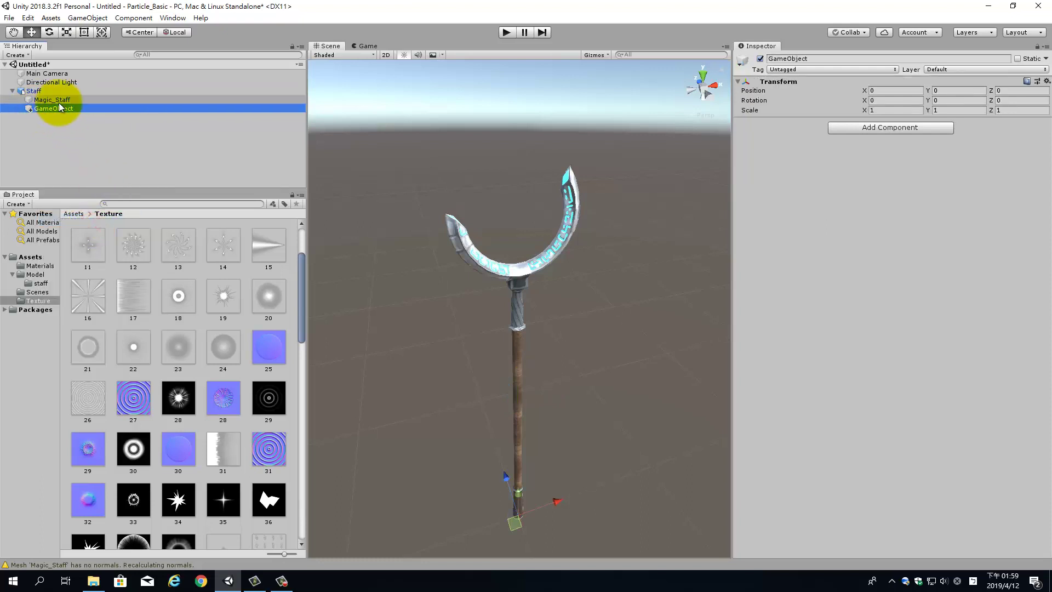
# Rename the new empty GameObject to Staff_FX
pyautogui.click(824, 58)
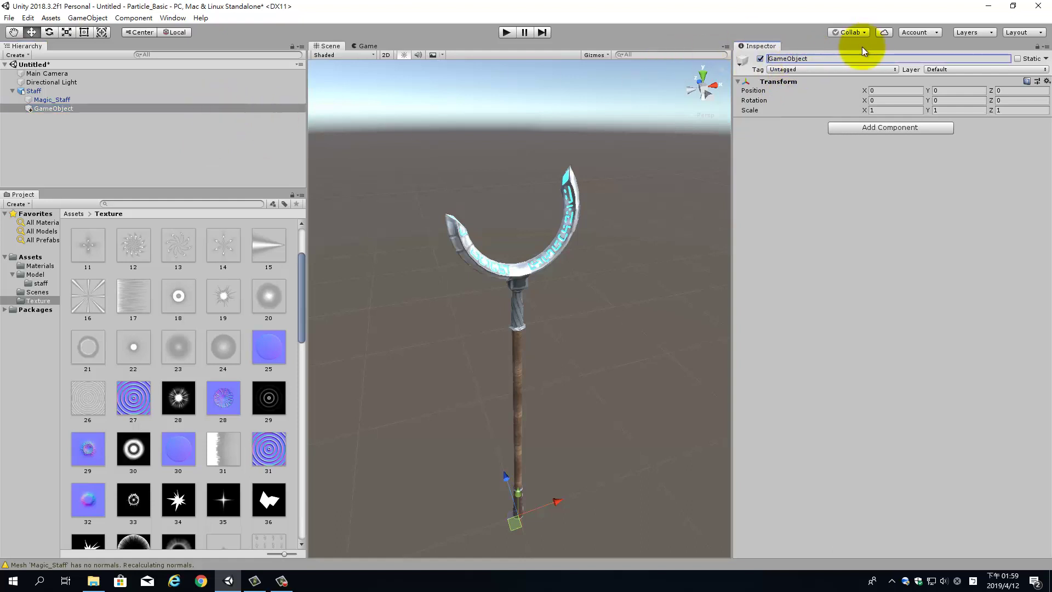
pyautogui.click(817, 59)
pyautogui.moveTo(816, 59); pyautogui.dragTo(765, 61)
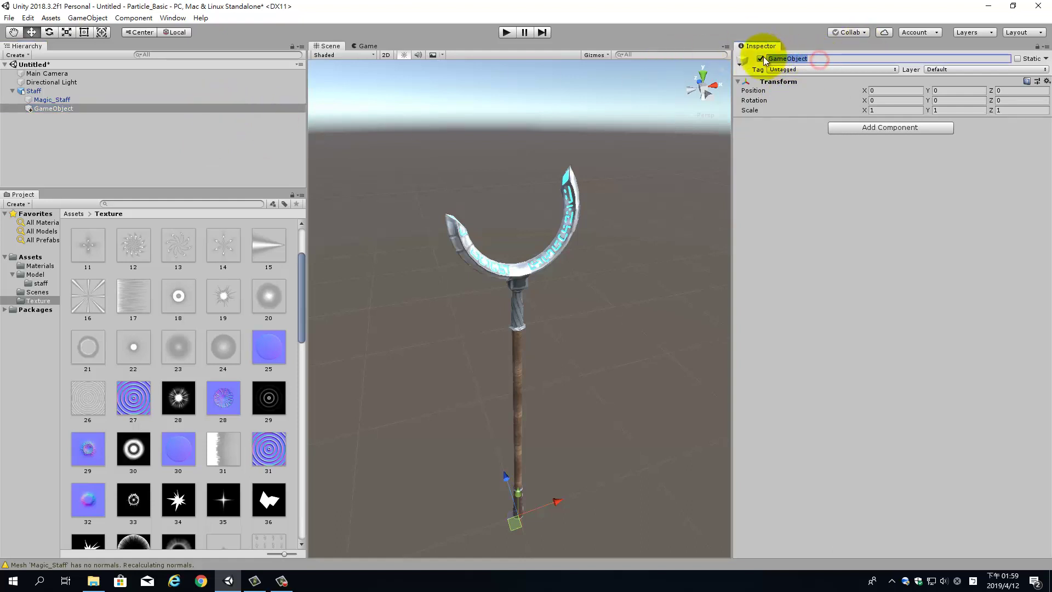
pyautogui.write('Staff_FX')
pyautogui.click(170, 157)
pyautogui.click(49, 108)
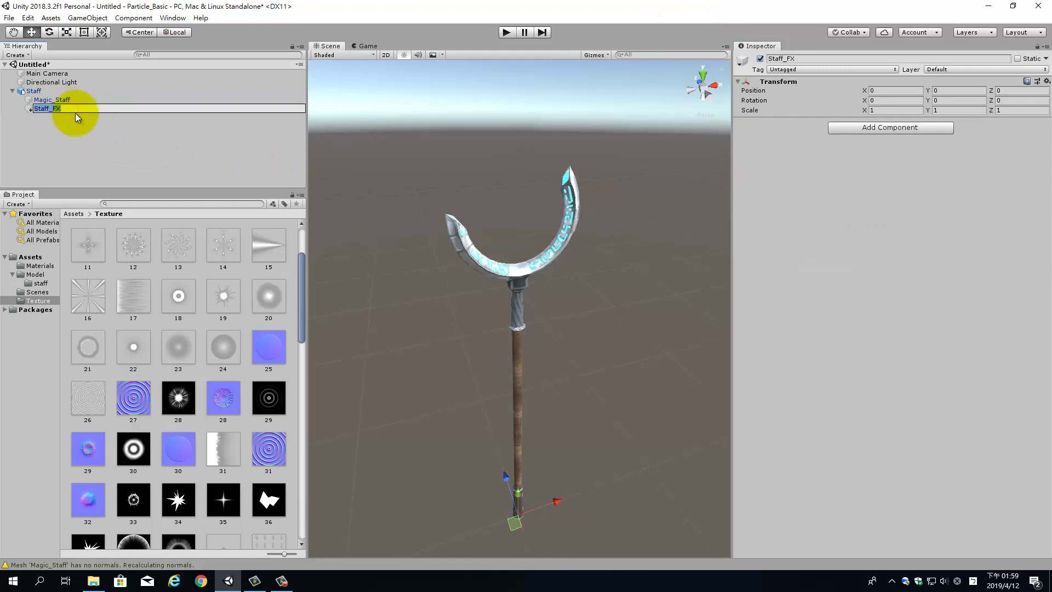
pyautogui.click(68, 109)
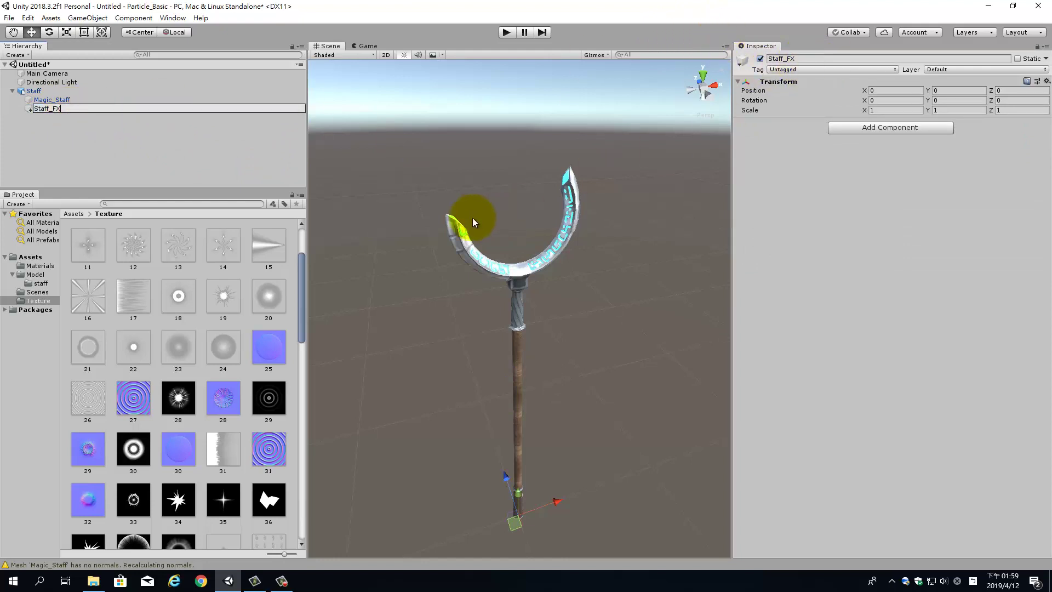
pyautogui.click(57, 118)
pyautogui.click(48, 111)
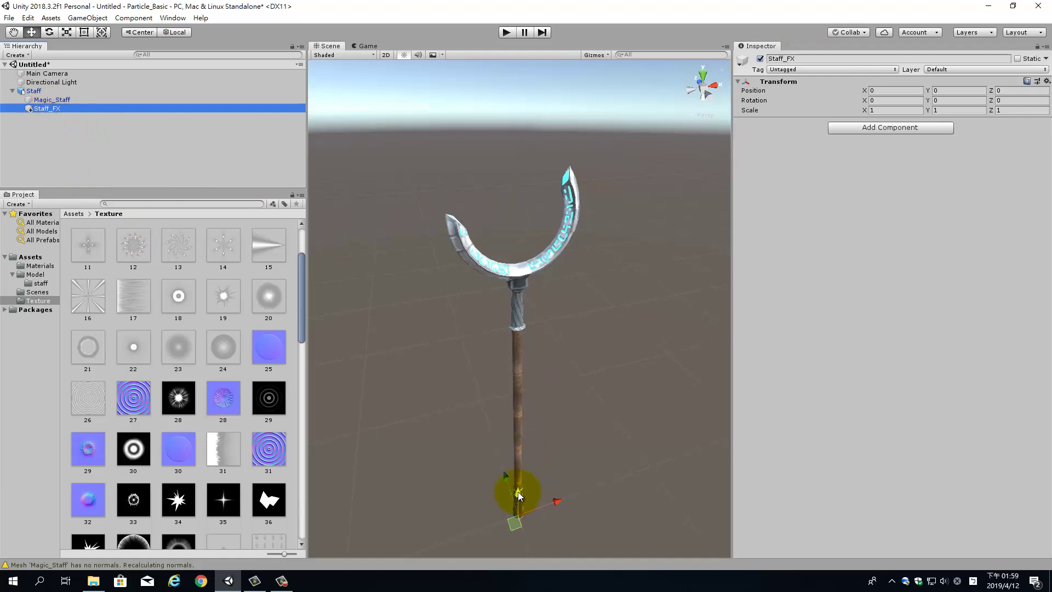
pyautogui.click(519, 495)
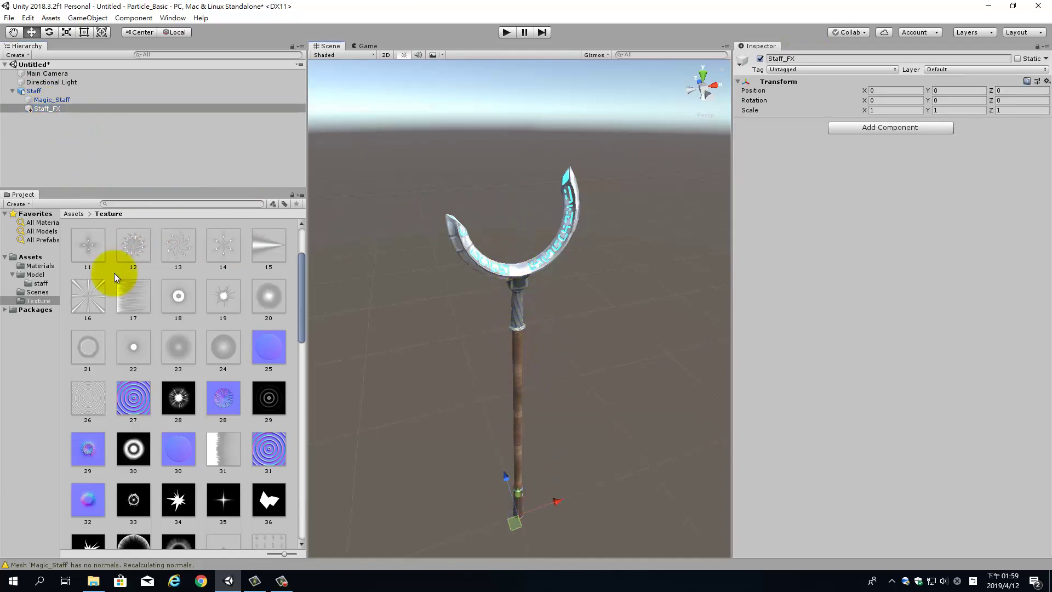
# Add a Particle System as a child of Staff_FX
pyautogui.rightClick(39, 110)
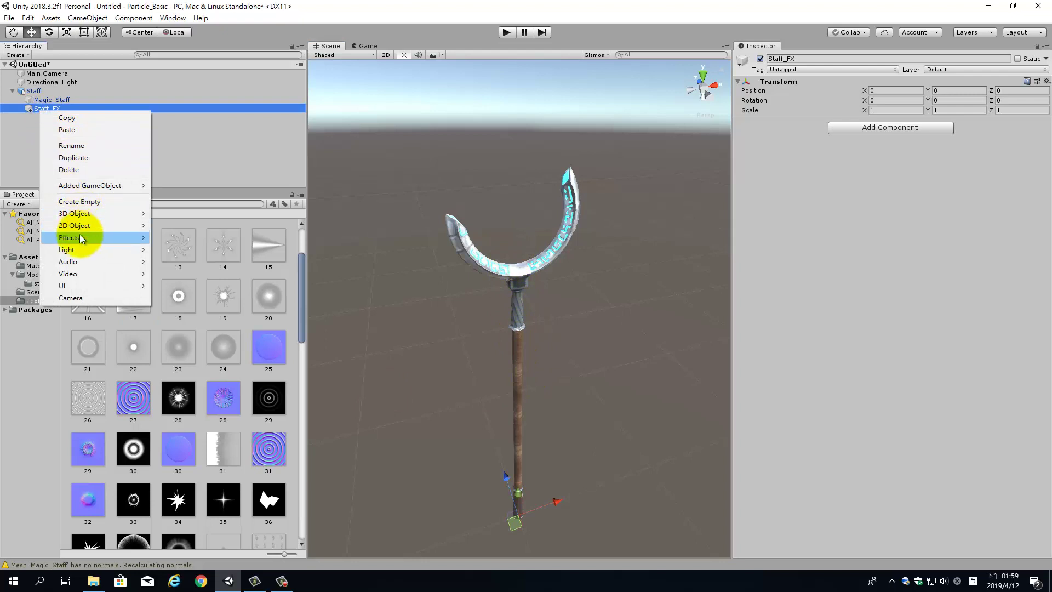
pyautogui.moveTo(80, 239)
pyautogui.click(184, 237)
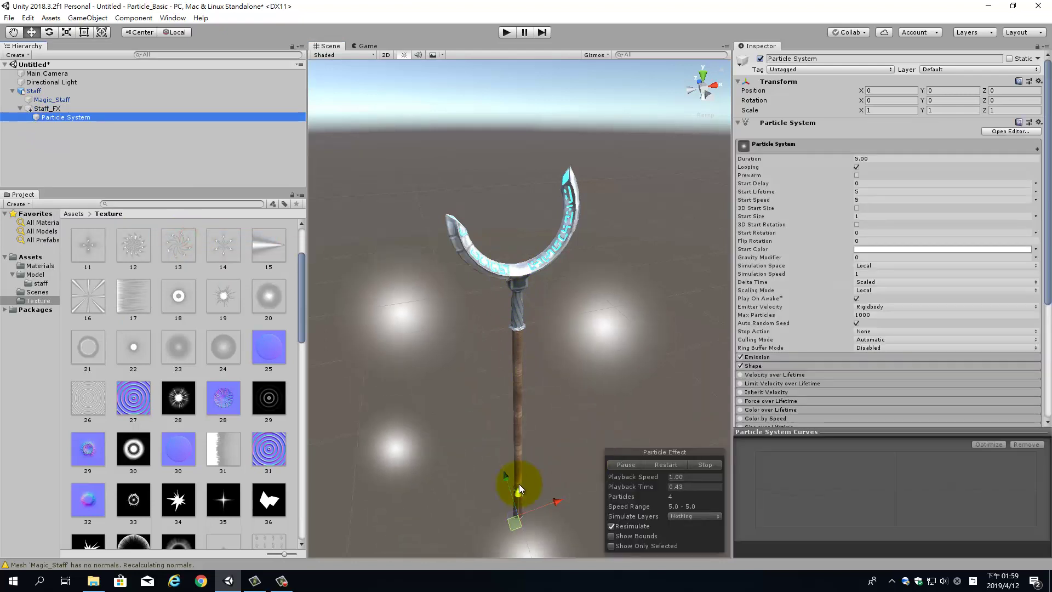
pyautogui.moveTo(519, 488)
pyautogui.mouseDown(button='middle')
pyautogui.moveTo(597, 358)
pyautogui.moveTo(563, 298)
pyautogui.mouseUp(button='middle')
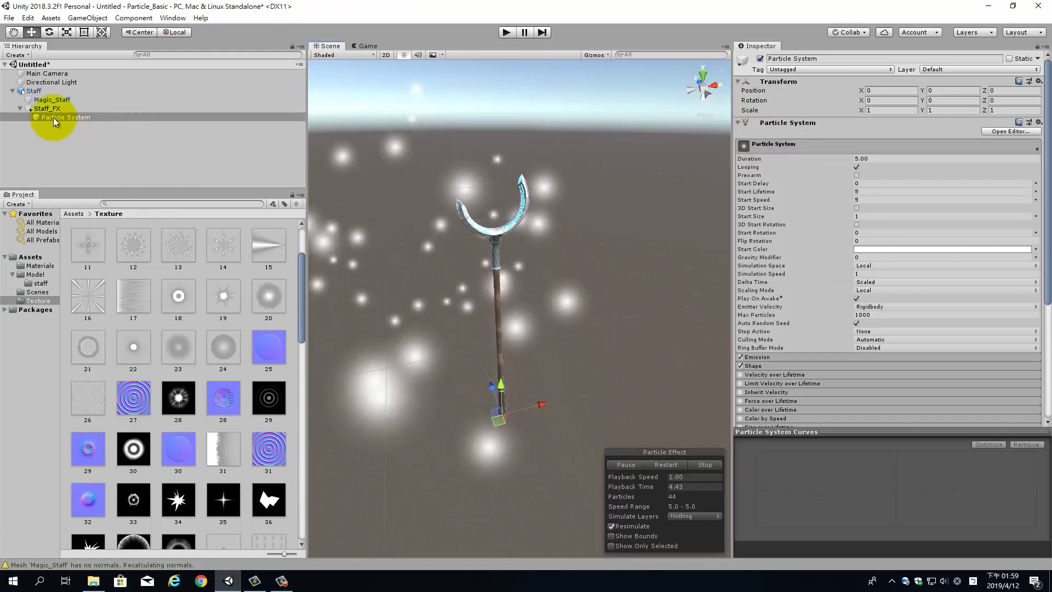
# Raise Staff_FX to Y 190.2 at the head of the staff
pyautogui.click(52, 108)
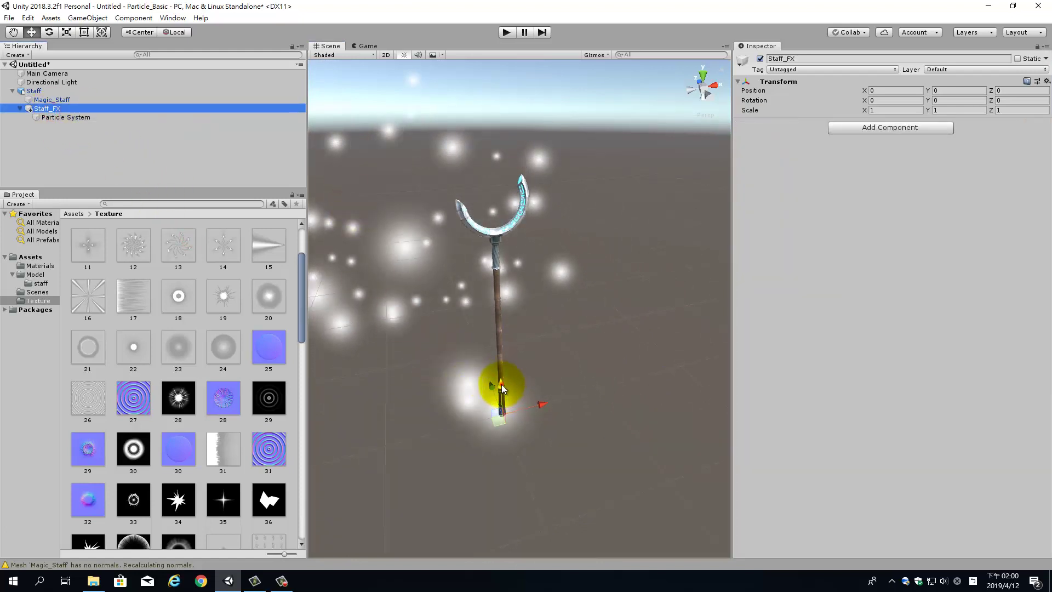
pyautogui.moveTo(503, 388)
pyautogui.mouseDown()
pyautogui.moveTo(493, 251)
pyautogui.moveTo(512, 315)
pyautogui.mouseUp()
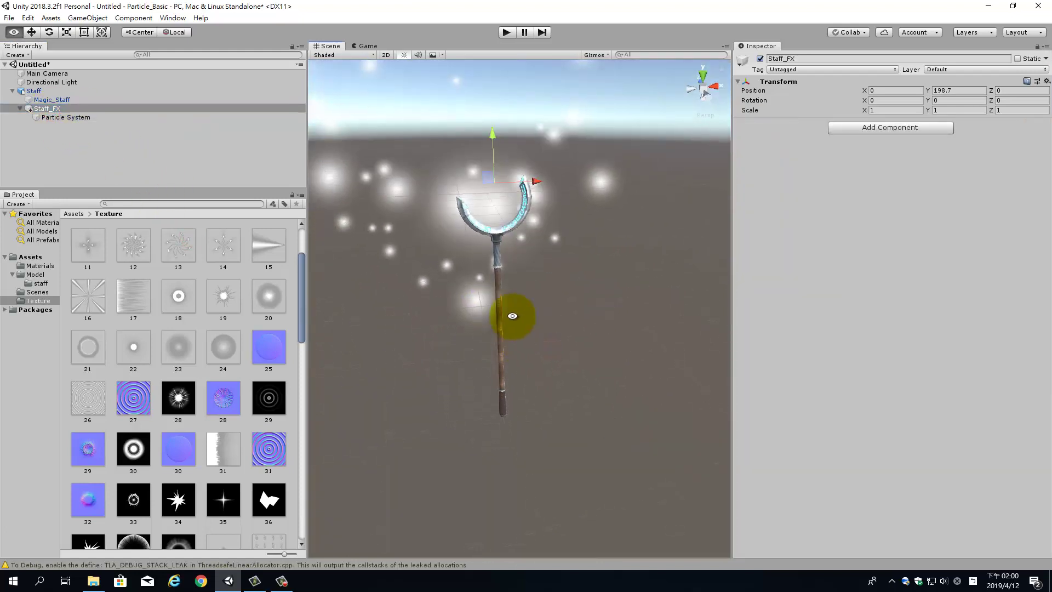
pyautogui.moveTo(493, 143); pyautogui.dragTo(491, 145)
pyautogui.keyDown('alt'); pyautogui.moveTo(556, 253); pyautogui.dragTo(499, 166); pyautogui.keyUp('alt')
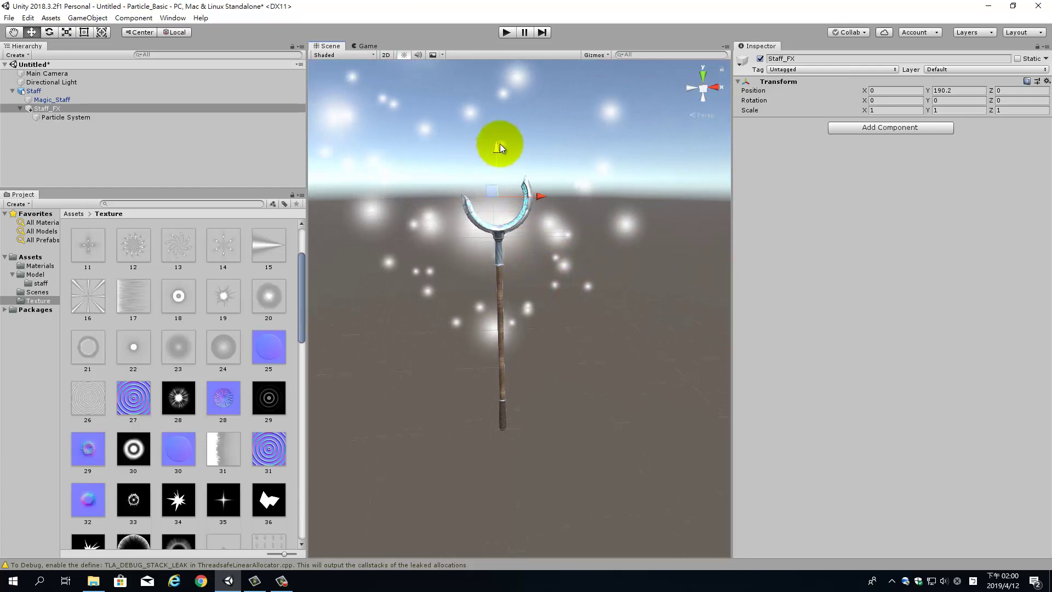
pyautogui.keyDown('alt'); pyautogui.moveTo(499, 144); pyautogui.dragTo(568, 281); pyautogui.keyUp('alt')
pyautogui.moveTo(568, 281); pyautogui.dragTo(584, 331, button='middle')
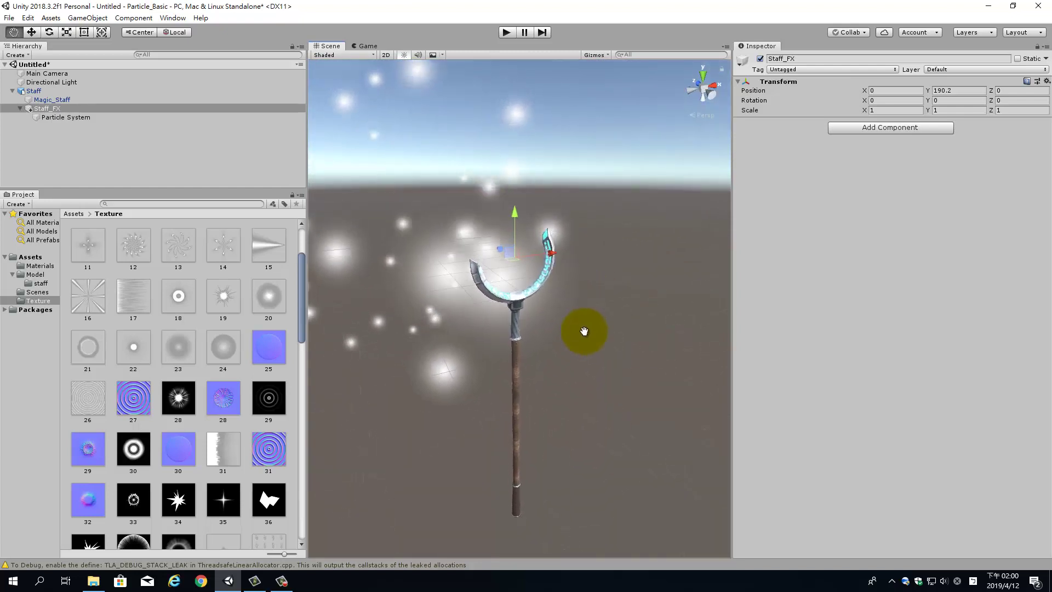
pyautogui.keyDown('alt'); pyautogui.moveTo(584, 331); pyautogui.dragTo(622, 387); pyautogui.keyUp('alt')
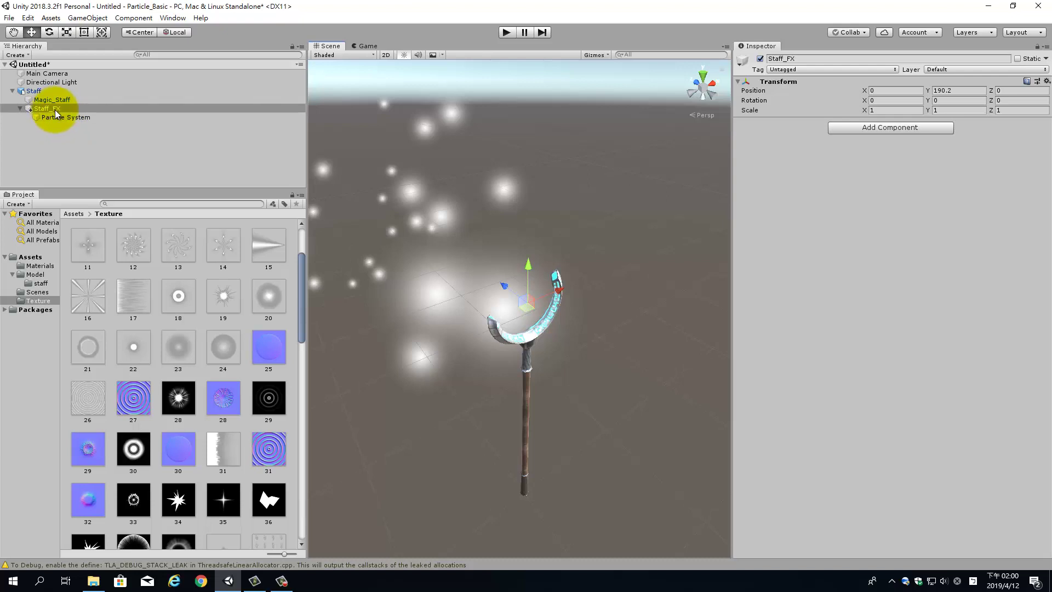
pyautogui.click(55, 117)
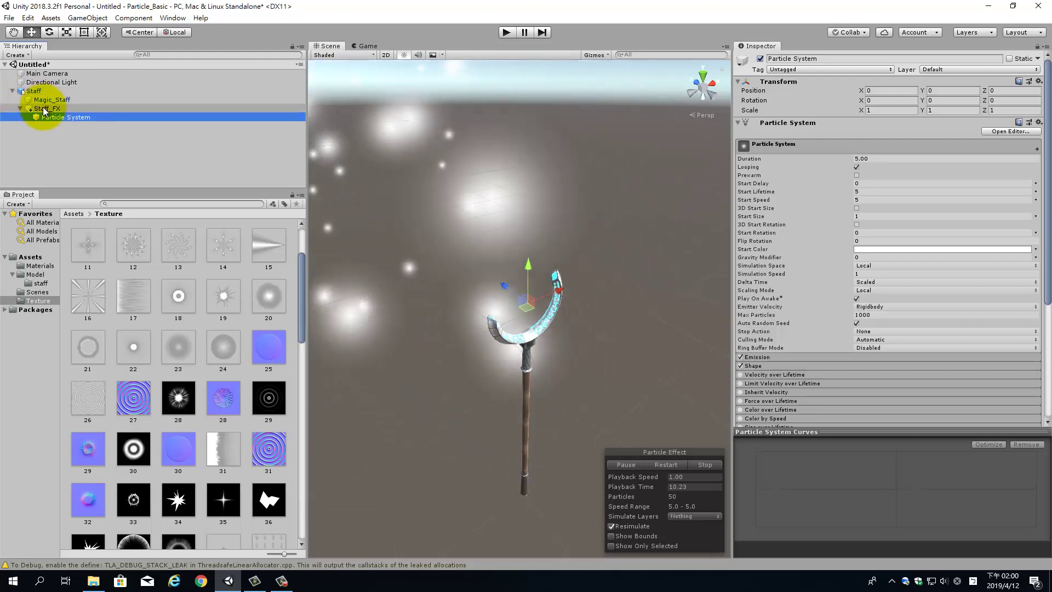
pyautogui.click(77, 147)
pyautogui.click(64, 102)
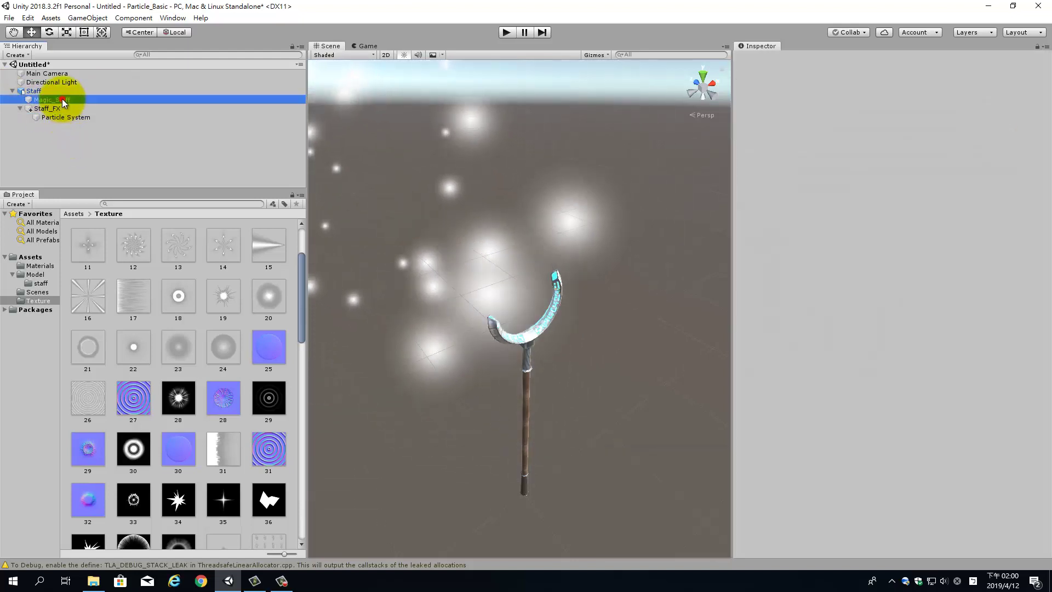
pyautogui.rightClick(70, 155)
pyautogui.moveTo(119, 293)
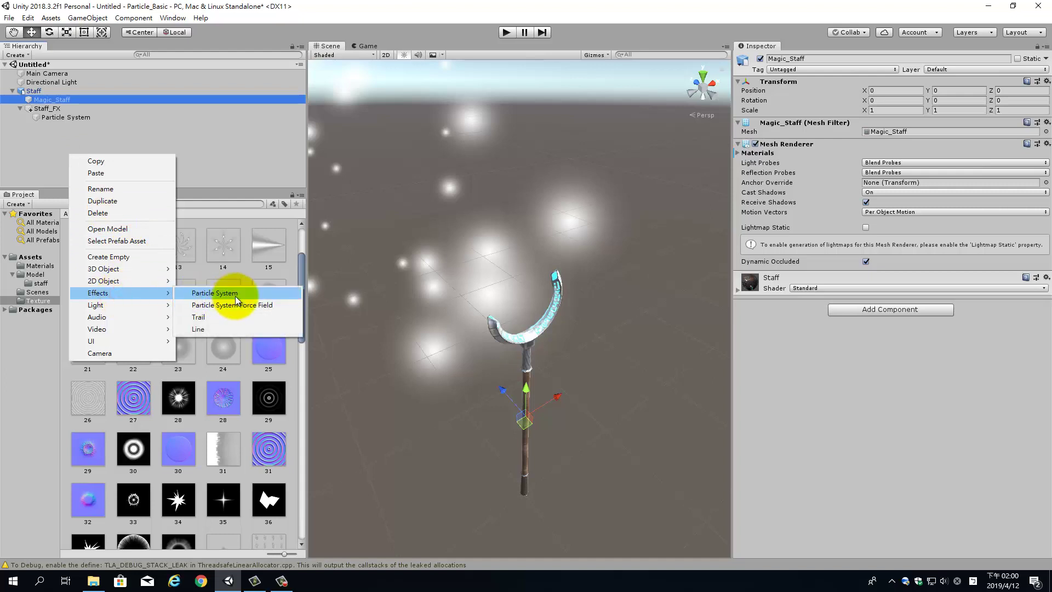
pyautogui.click(241, 295)
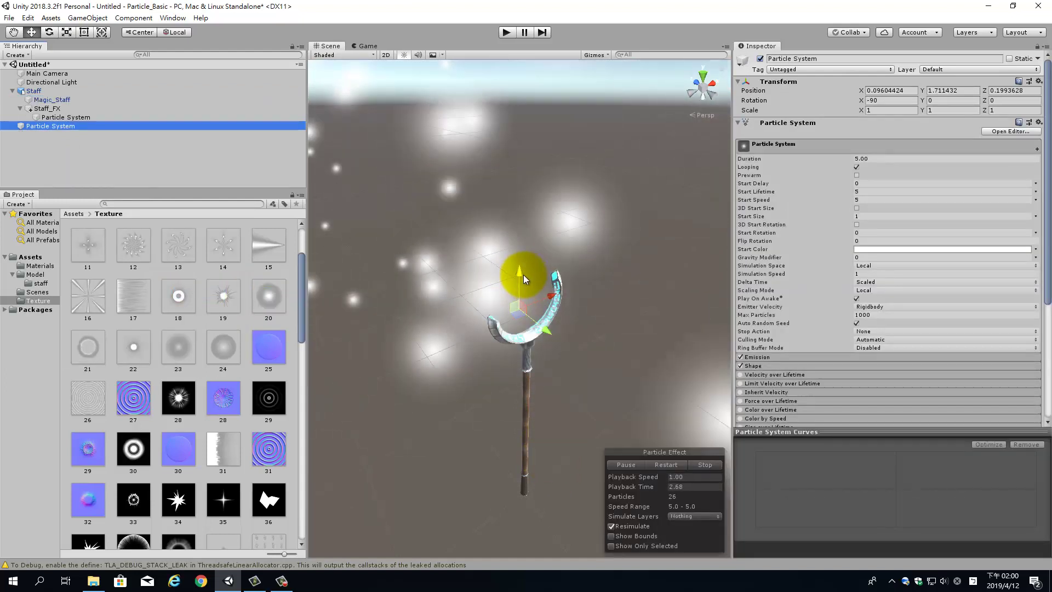
pyautogui.moveTo(524, 275)
pyautogui.mouseDown()
pyautogui.moveTo(515, 177)
pyautogui.moveTo(514, 188)
pyautogui.mouseUp()
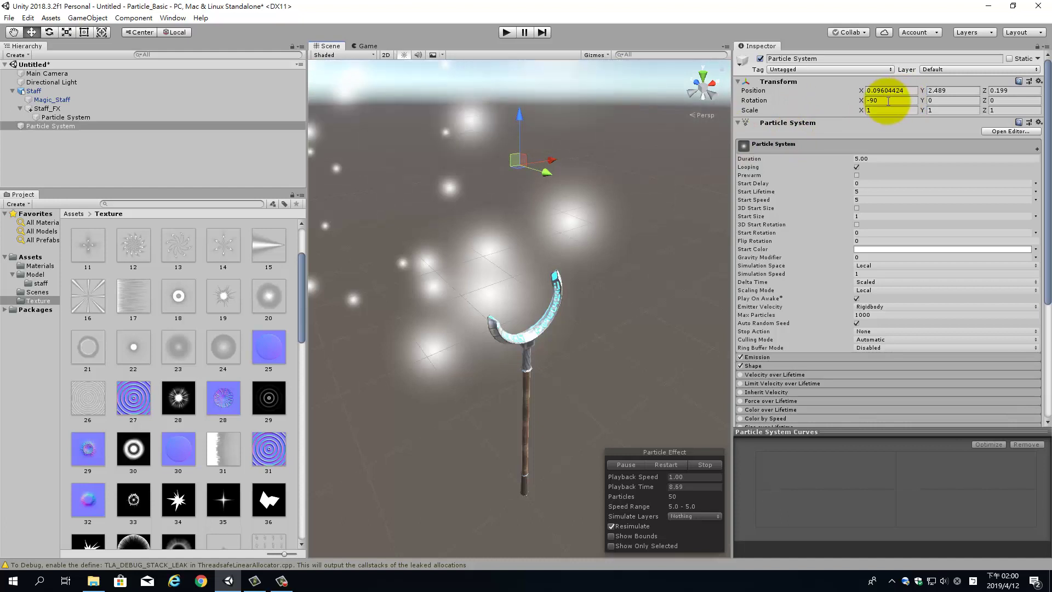
pyautogui.press('Delete')
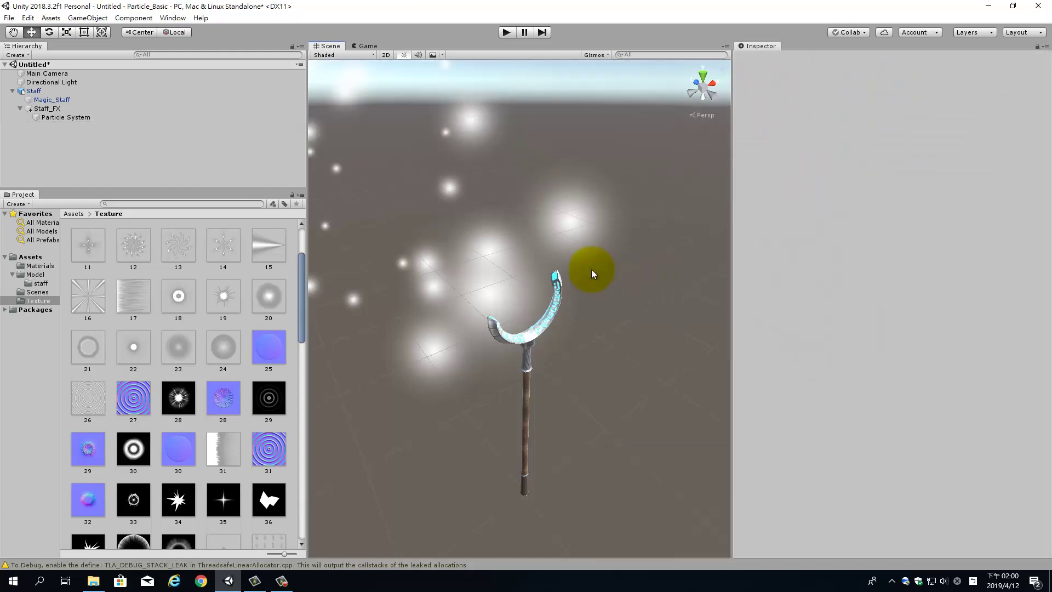
pyautogui.click(493, 262)
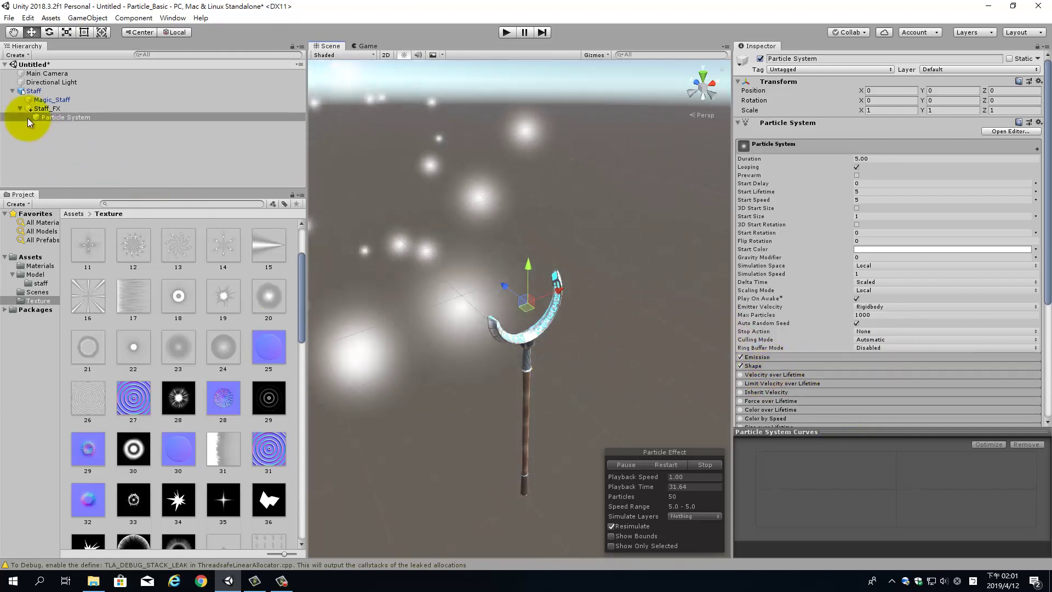
# Rename the particle system under Staff_FX to Fire
pyautogui.click(61, 118)
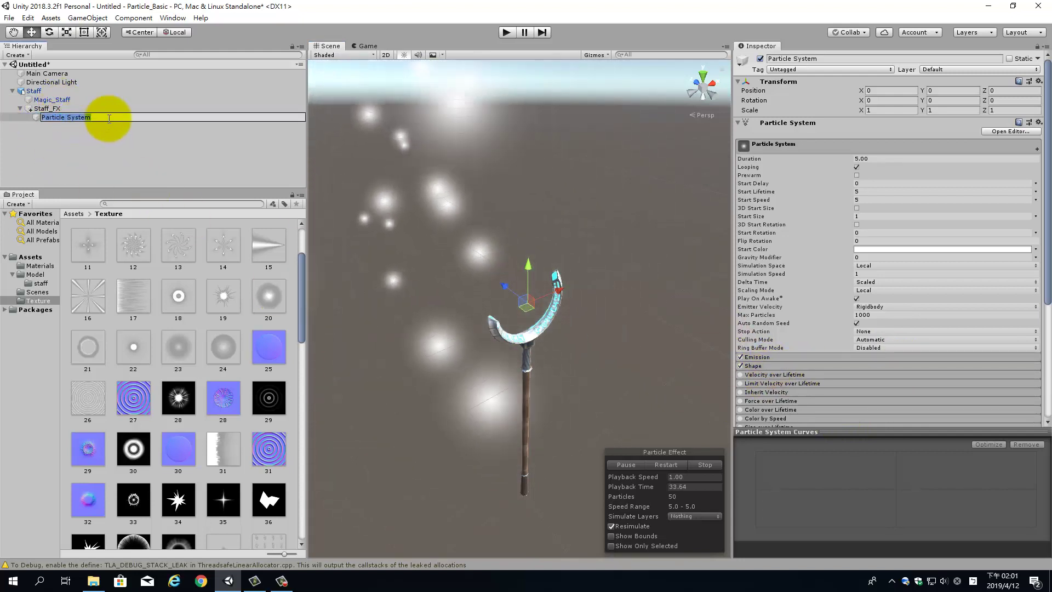
pyautogui.write('Fire')
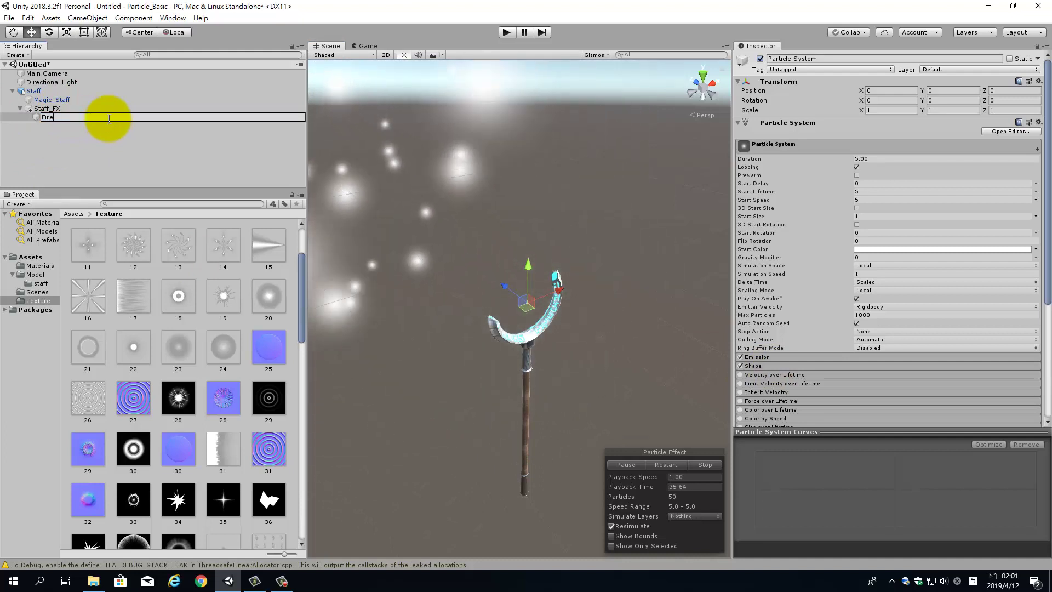
pyautogui.press('Return')
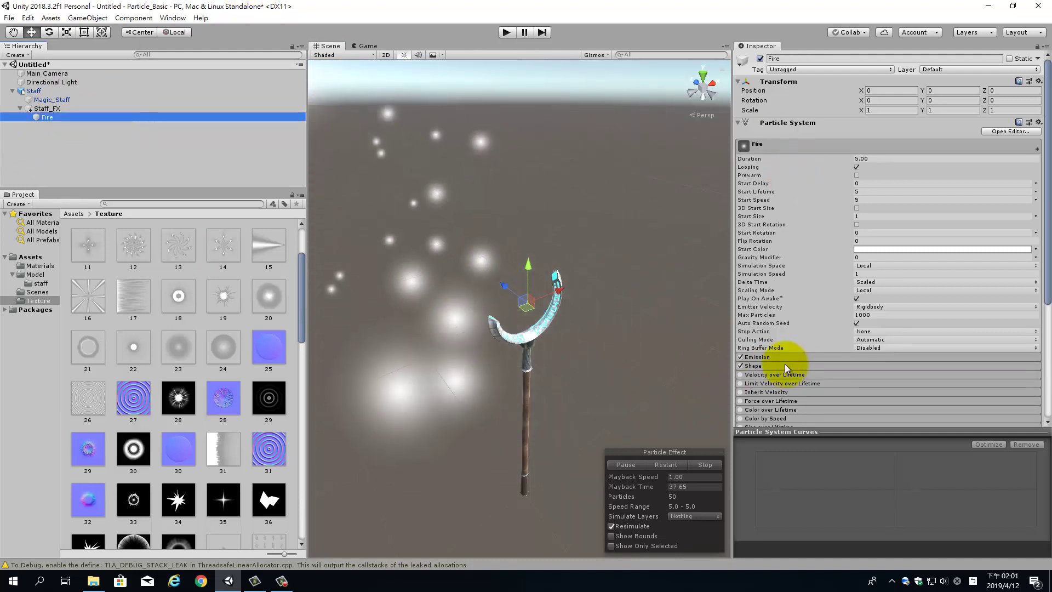
# Set Fire's emitter Shape to Sphere with a 0.0001 radius
pyautogui.click(782, 364)
pyautogui.click(882, 376)
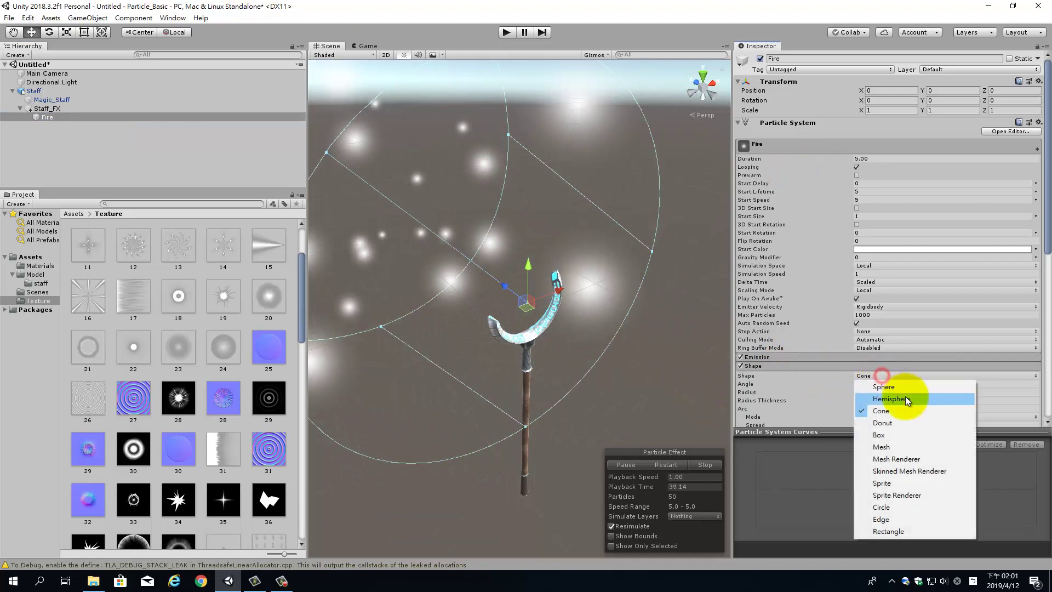
pyautogui.click(900, 388)
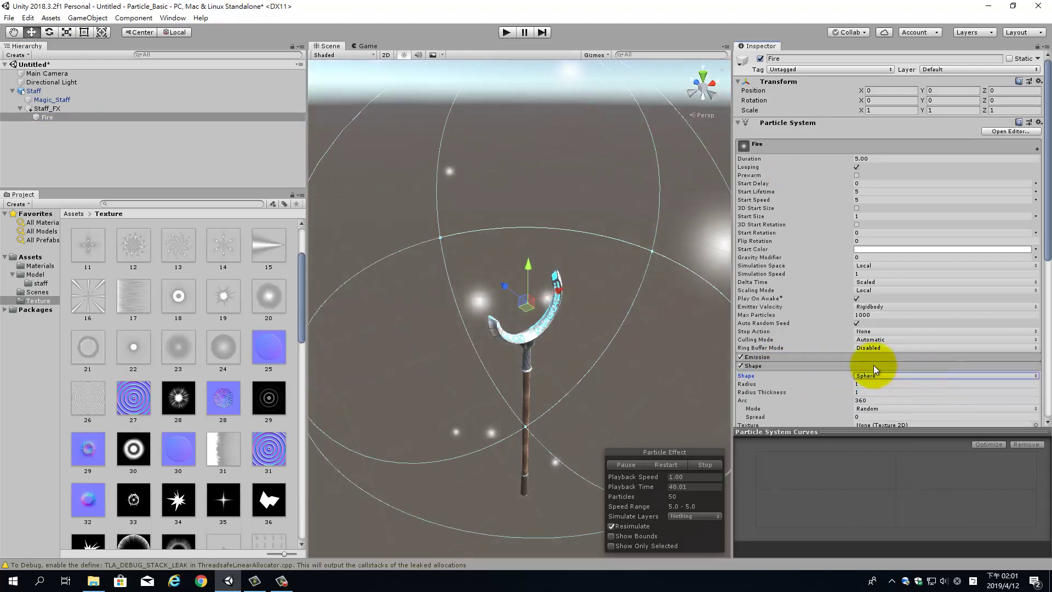
pyautogui.moveTo(845, 386); pyautogui.dragTo(847, 385)
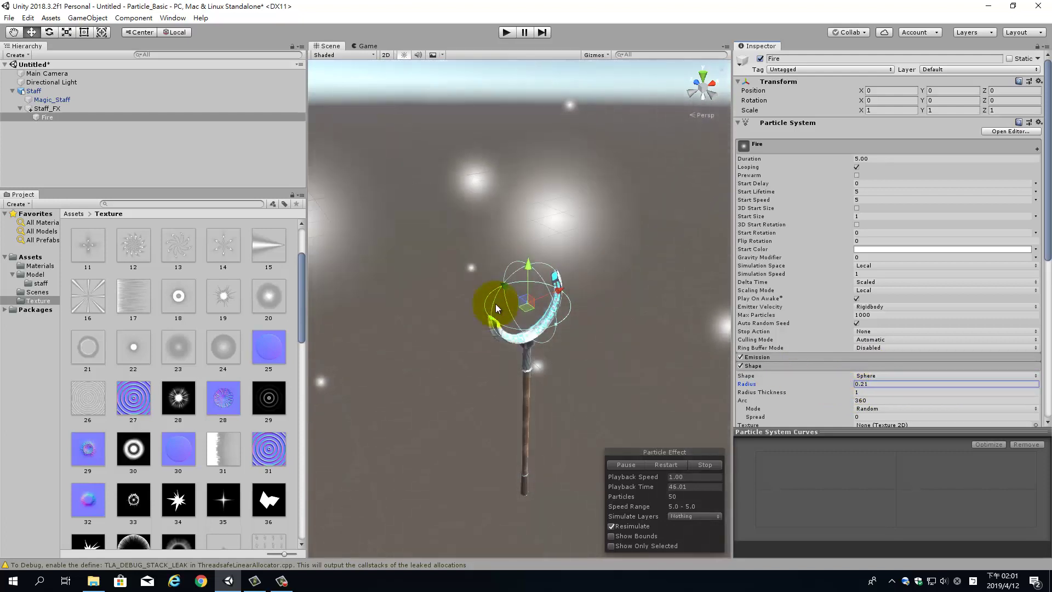
pyautogui.moveTo(629, 345); pyautogui.dragTo(611, 321, button='middle')
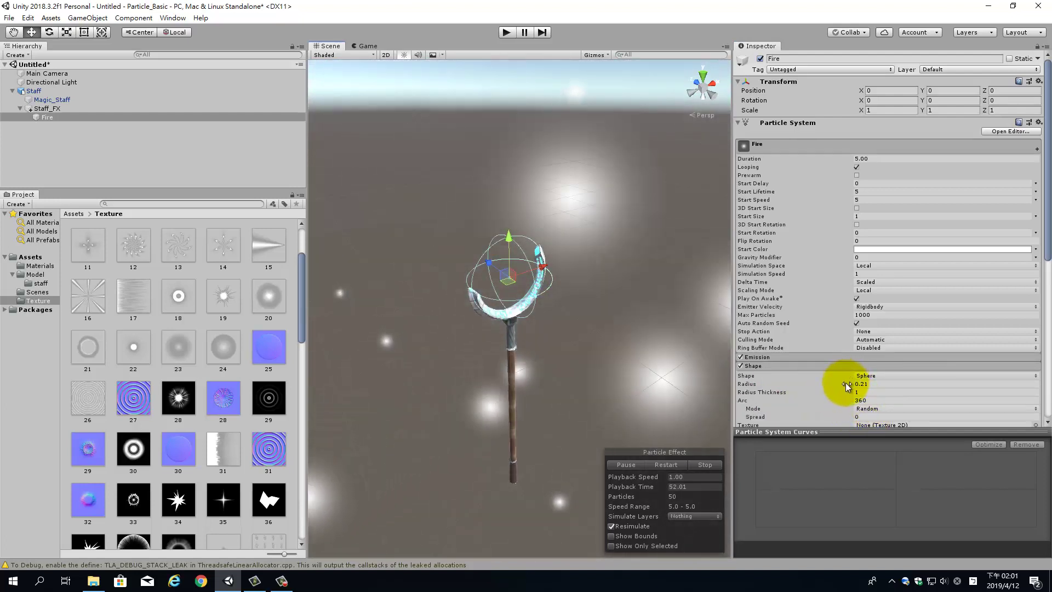
pyautogui.moveTo(846, 382); pyautogui.dragTo(827, 392)
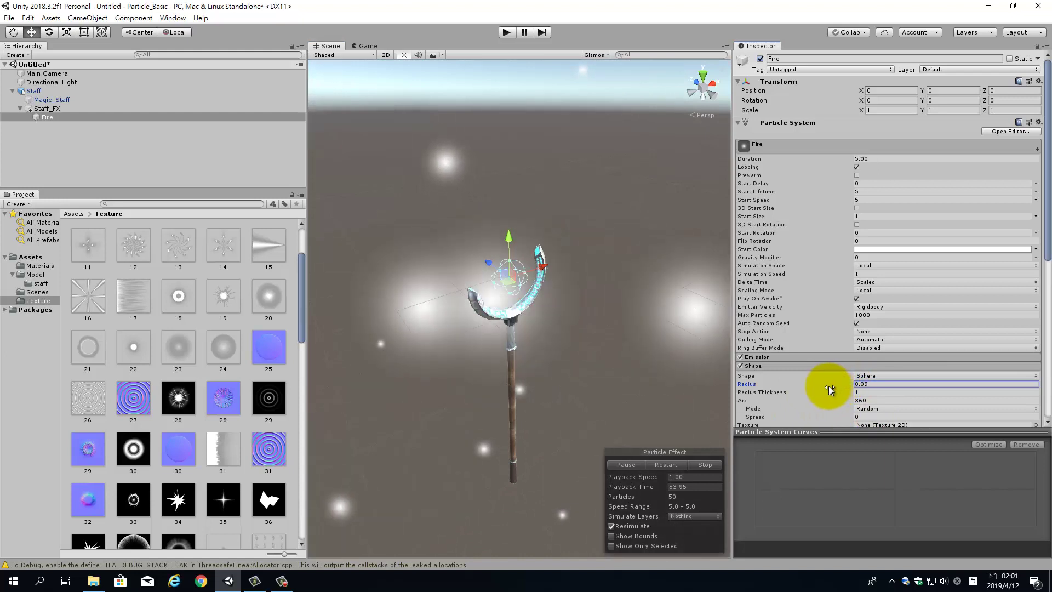
# Set Fire's Start Speed to 0
pyautogui.click(826, 201)
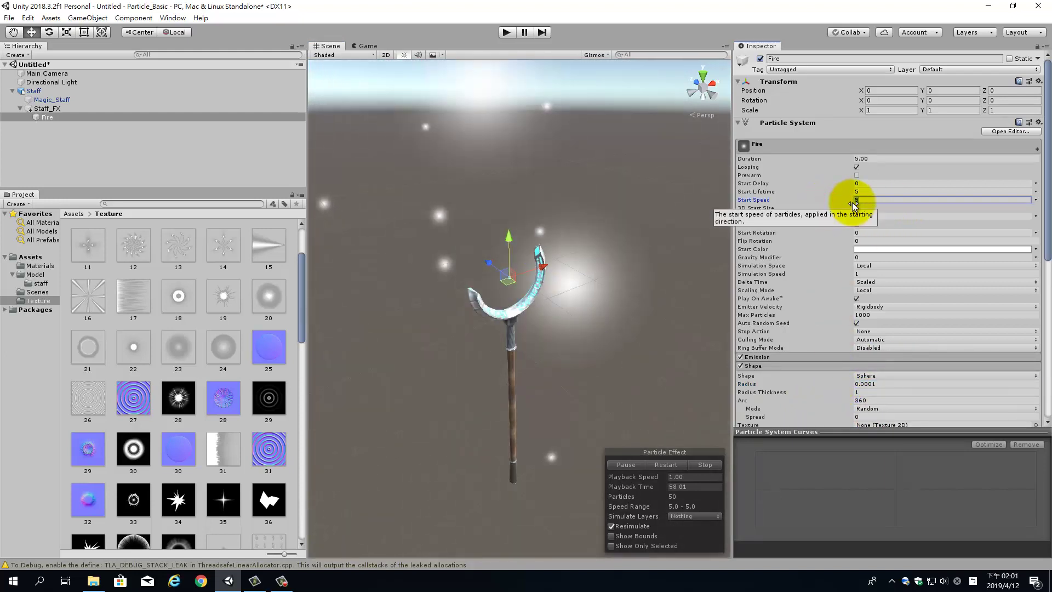
pyautogui.click(897, 201)
pyautogui.write('0')
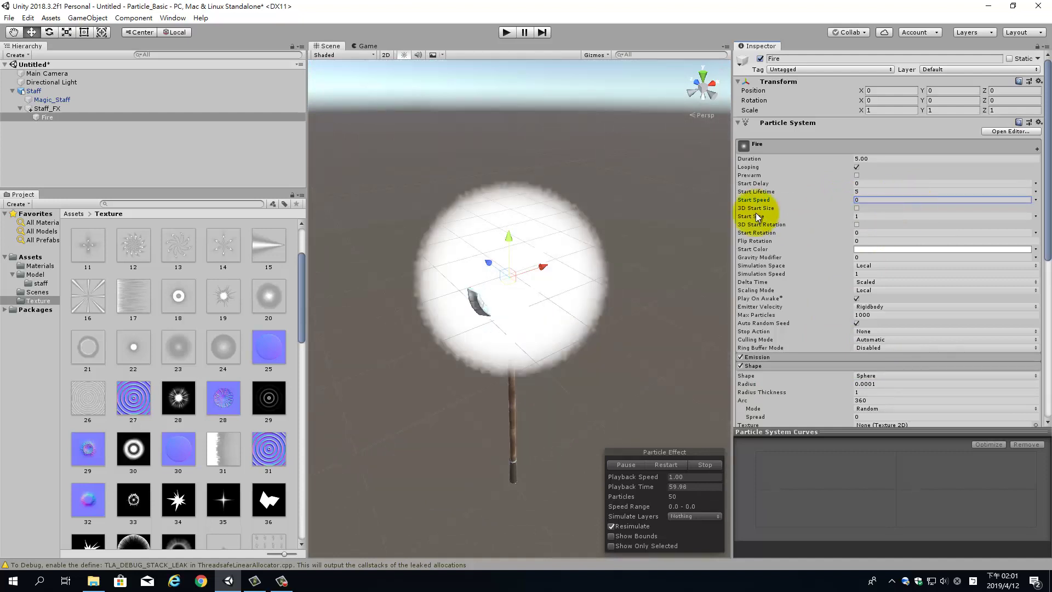
pyautogui.keyDown('alt'); pyautogui.moveTo(609, 383); pyautogui.dragTo(575, 335); pyautogui.keyUp('alt')
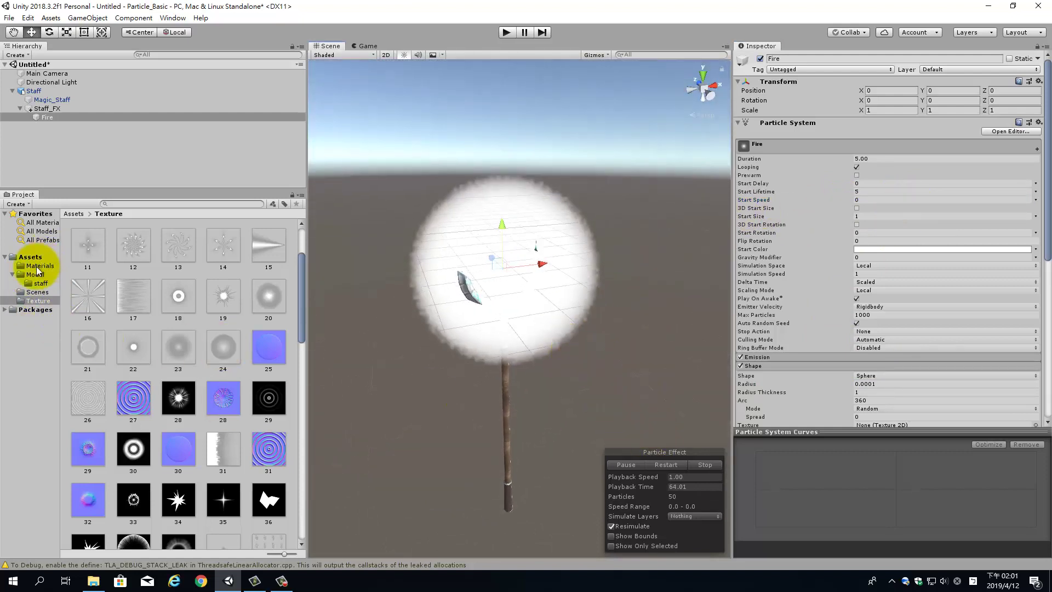
pyautogui.click(39, 266)
# Create a Material in the Materials folder and name it M_Fire
pyautogui.rightClick(149, 327)
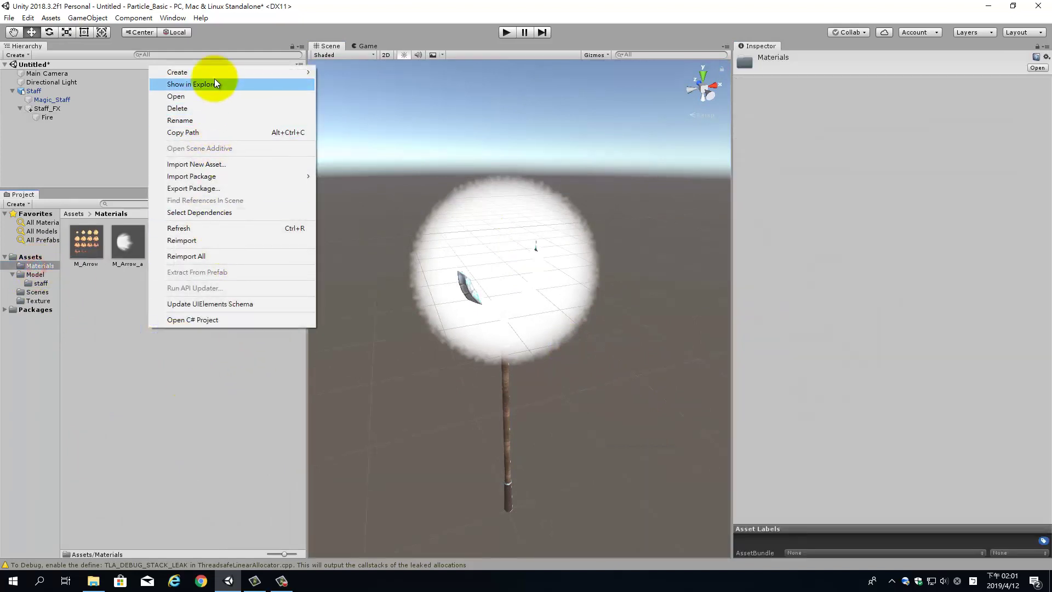
pyautogui.moveTo(306, 72)
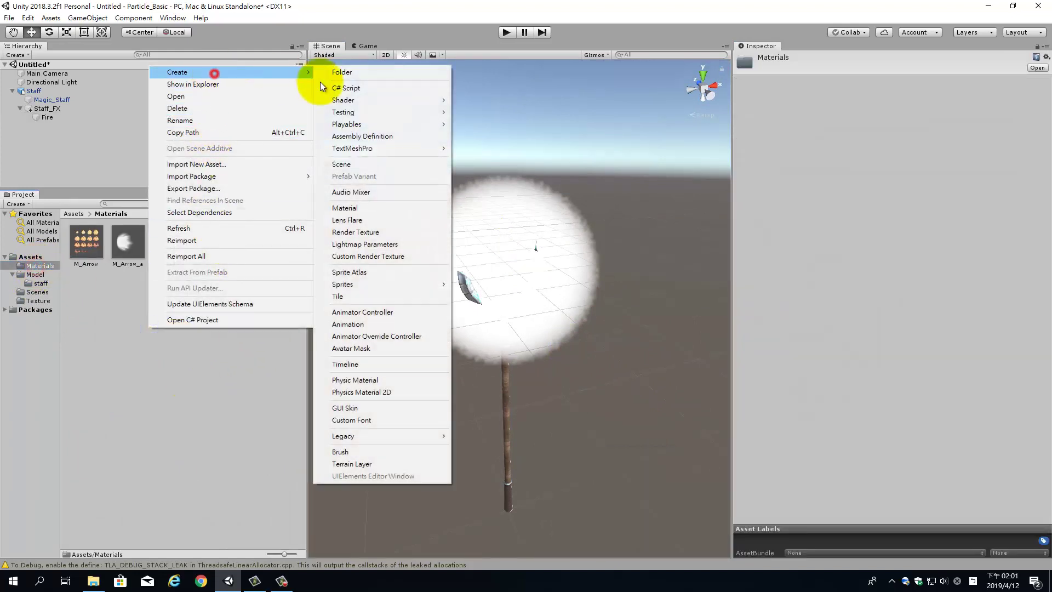
pyautogui.click(373, 206)
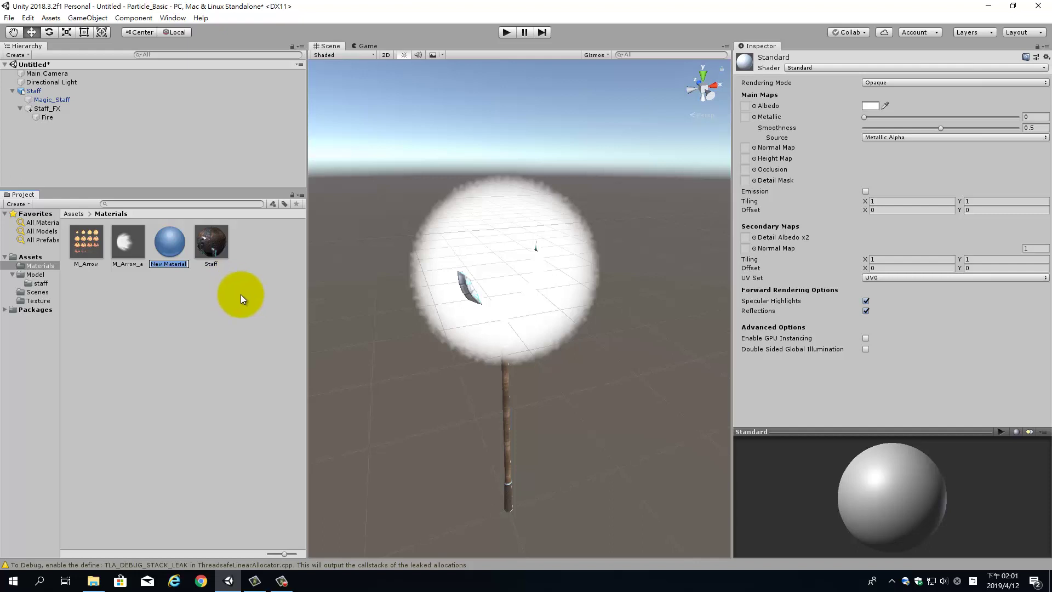
pyautogui.write('M_Fi')
pyautogui.write('re')
pyautogui.press('Return')
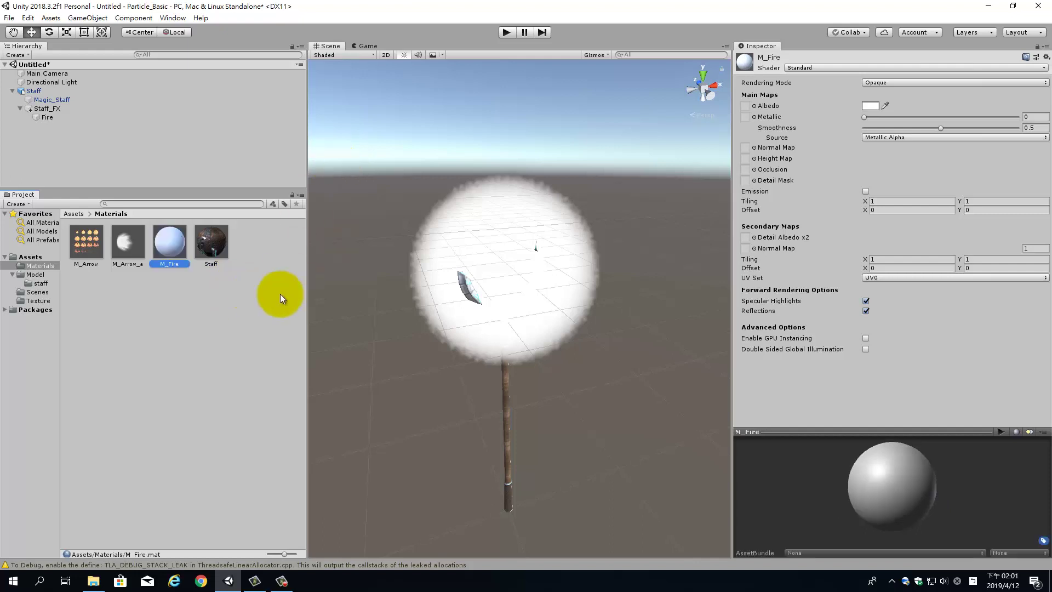
pyautogui.click(925, 68)
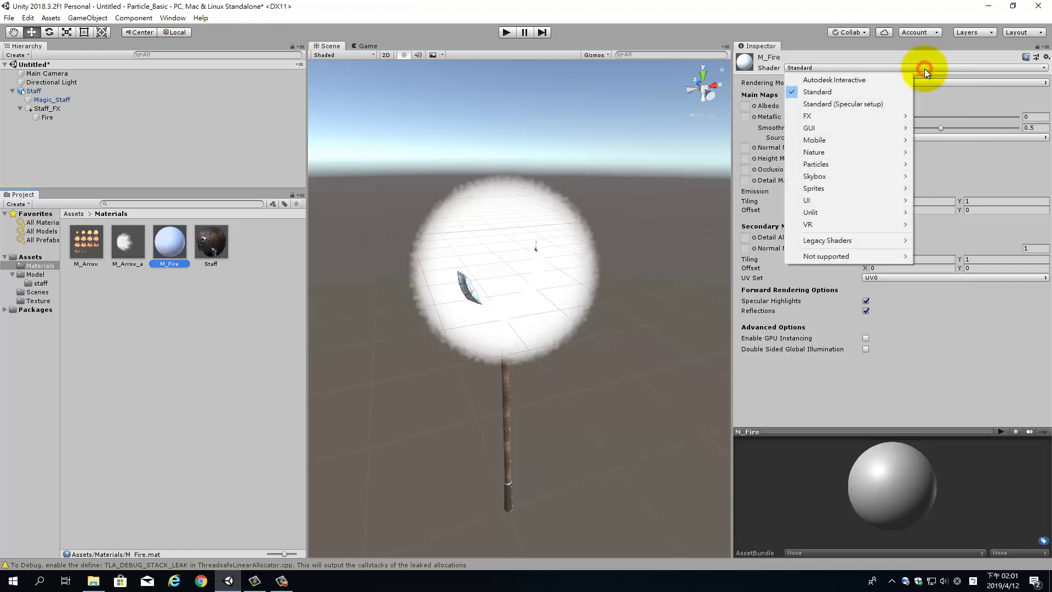
pyautogui.moveTo(882, 161)
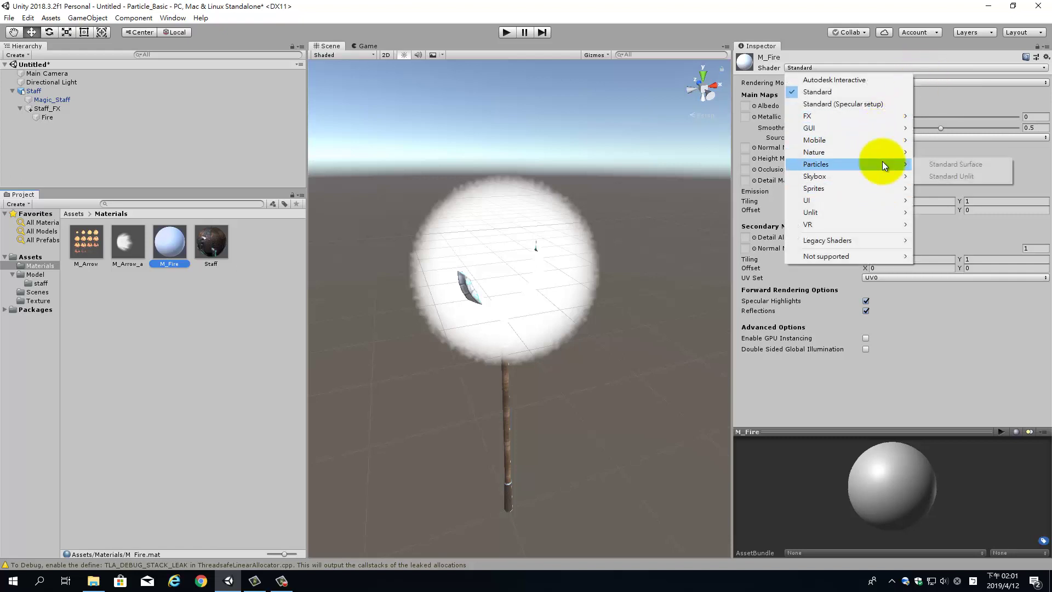
# Switch M_Fire to Particles/Standard Unlit, Rendering Mode Additive, Color Mode Color
pyautogui.click(946, 176)
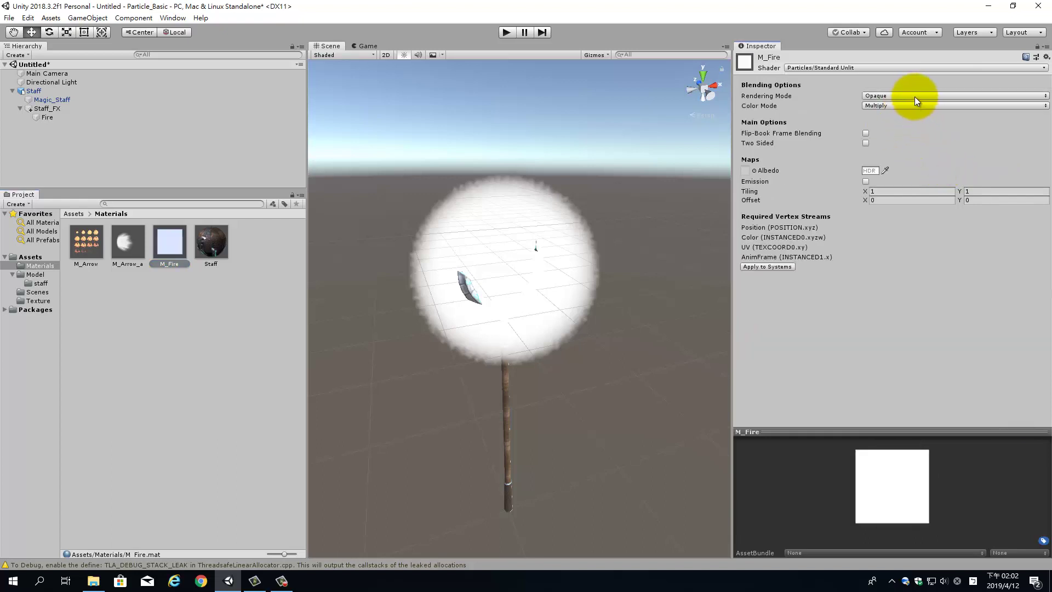
pyautogui.click(913, 95)
pyautogui.click(911, 155)
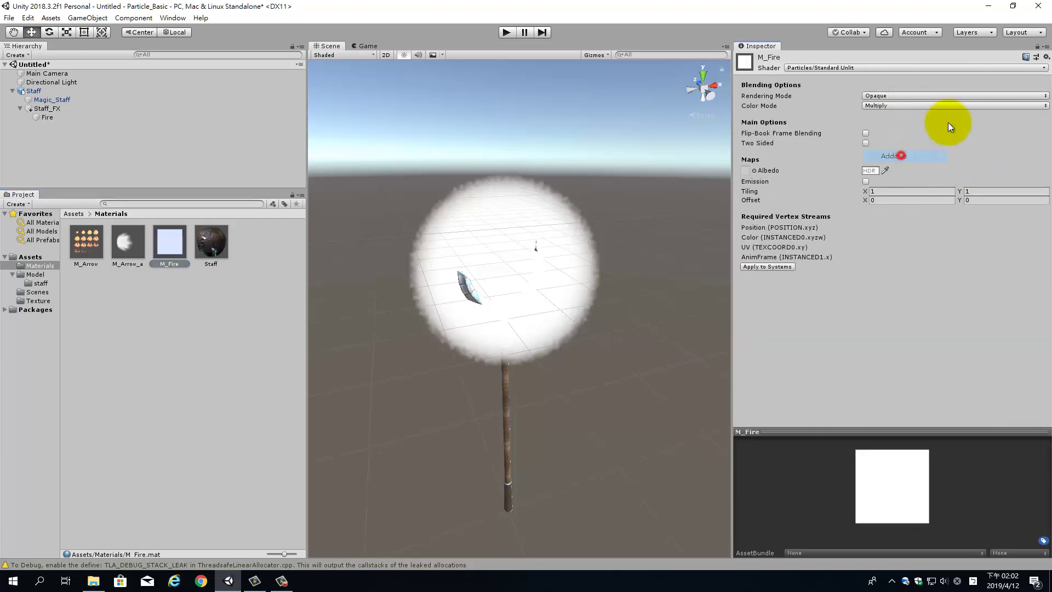
pyautogui.click(927, 104)
pyautogui.click(923, 93)
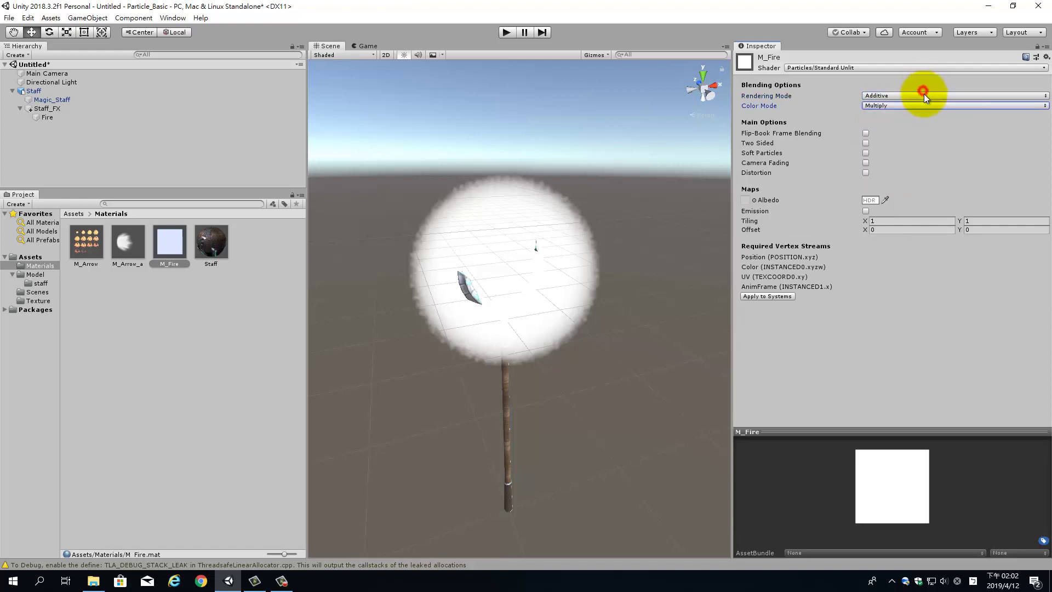
pyautogui.click(915, 94)
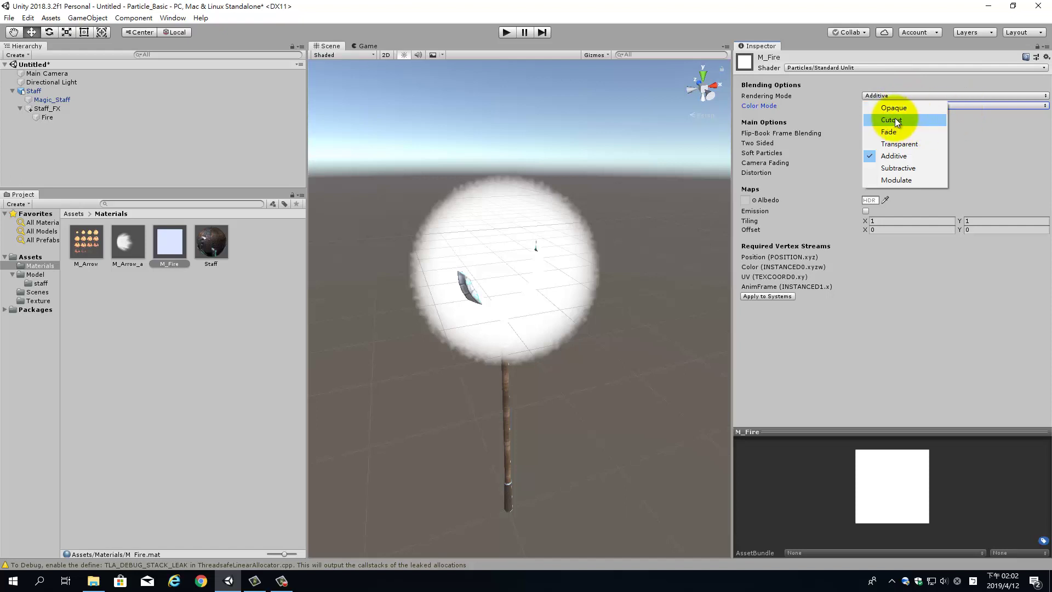
pyautogui.click(905, 156)
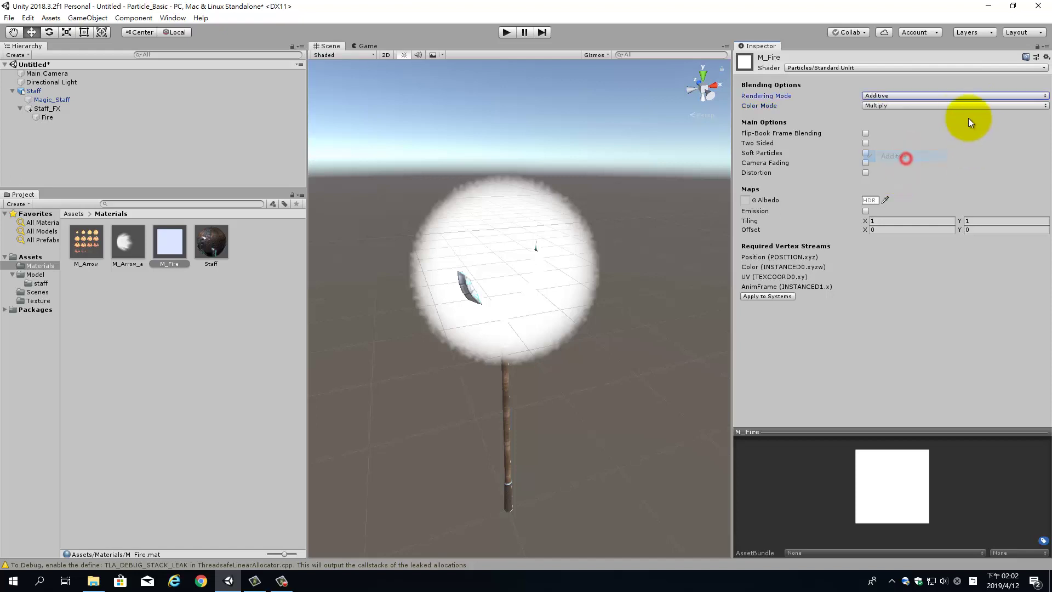
pyautogui.click(941, 106)
pyautogui.click(889, 166)
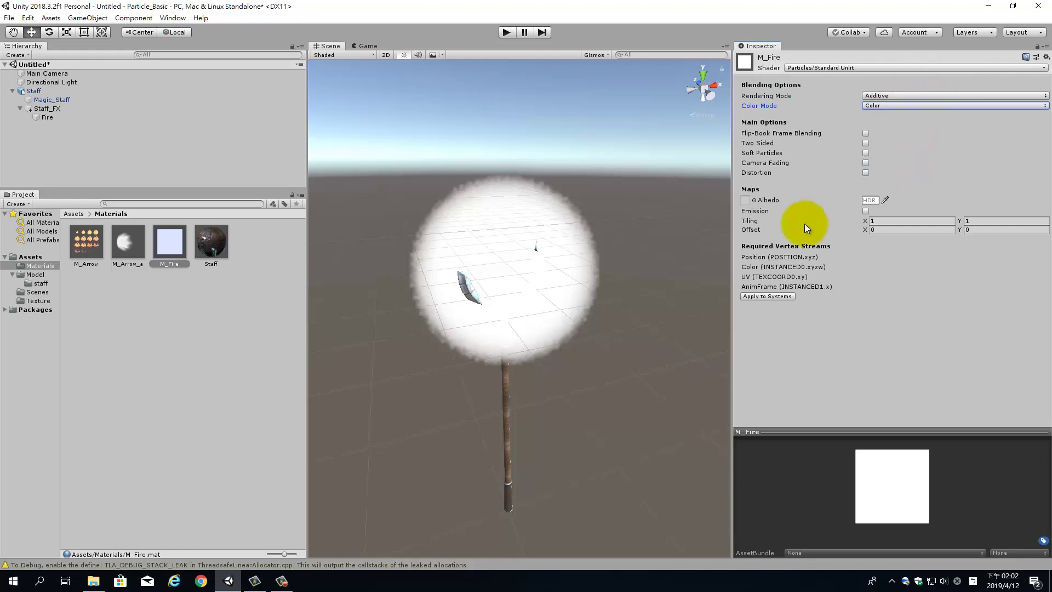
# Give M_Fire albedo texture 07 tinted FF7300, then apply it to the Fire particles
pyautogui.click(754, 200)
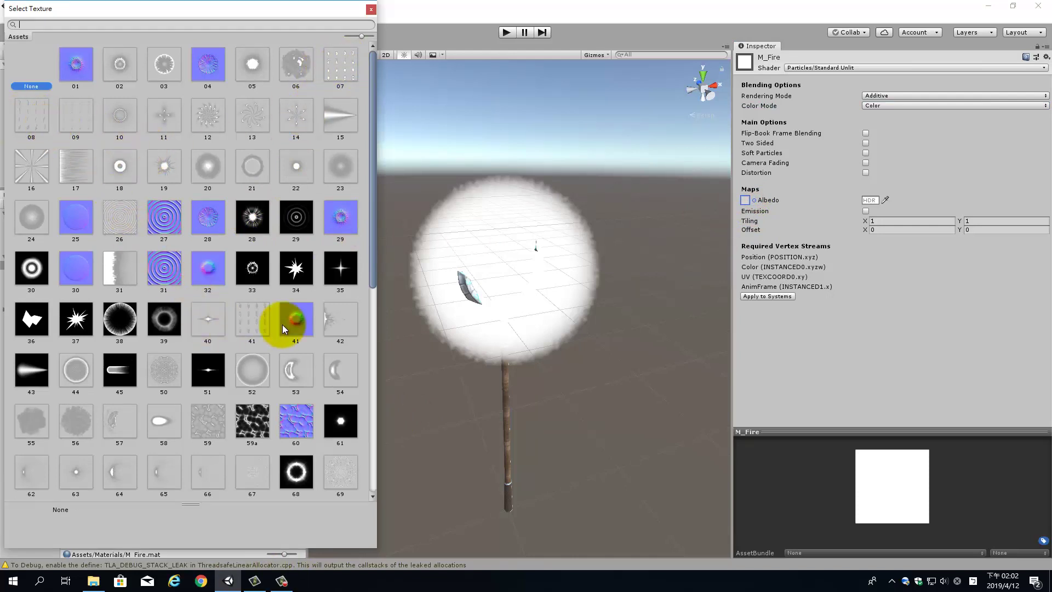
pyautogui.click(340, 64)
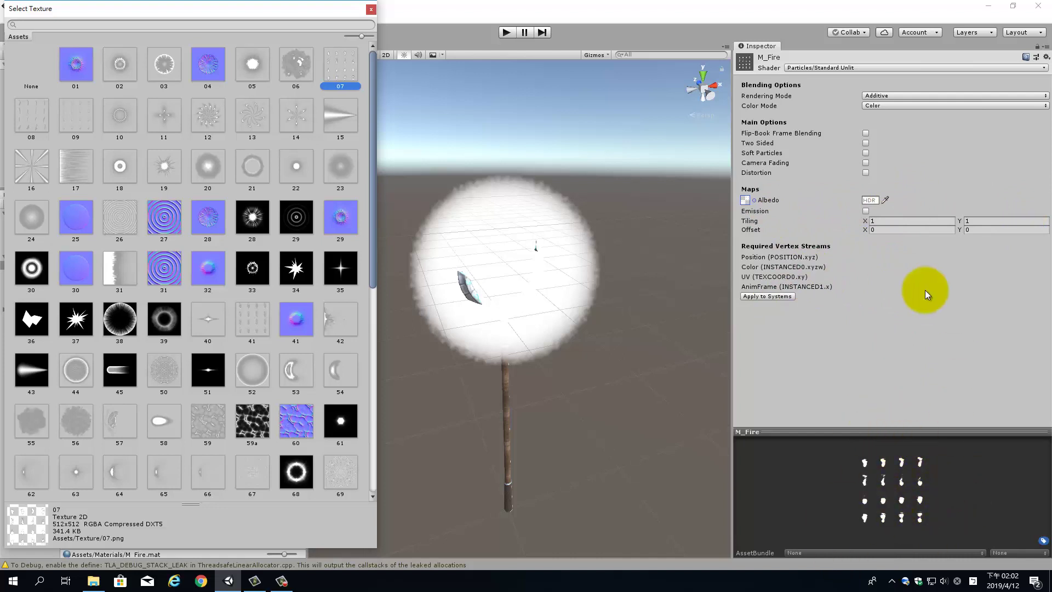
pyautogui.click(872, 200)
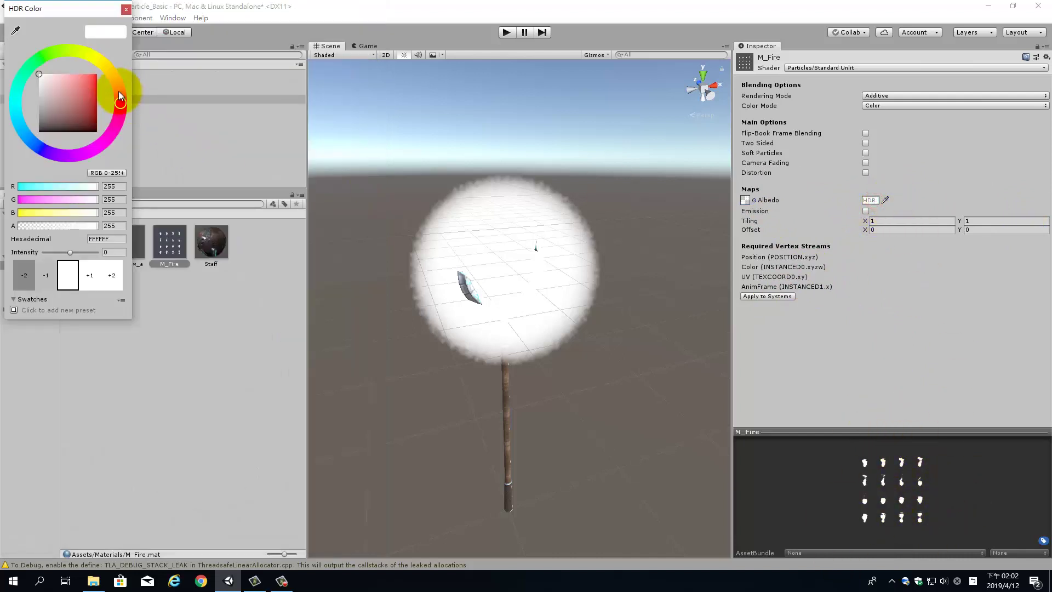
pyautogui.click(88, 83)
pyautogui.click(58, 88)
pyautogui.moveTo(57, 87); pyautogui.dragTo(38, 73)
pyautogui.moveTo(126, 91); pyautogui.dragTo(115, 71)
pyautogui.click(117, 78)
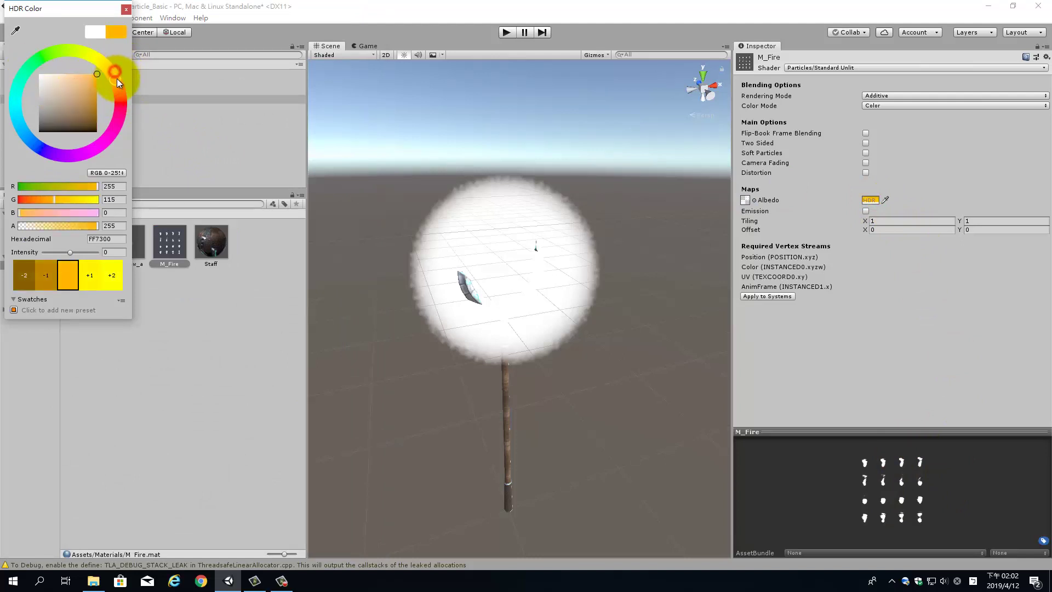
pyautogui.click(126, 9)
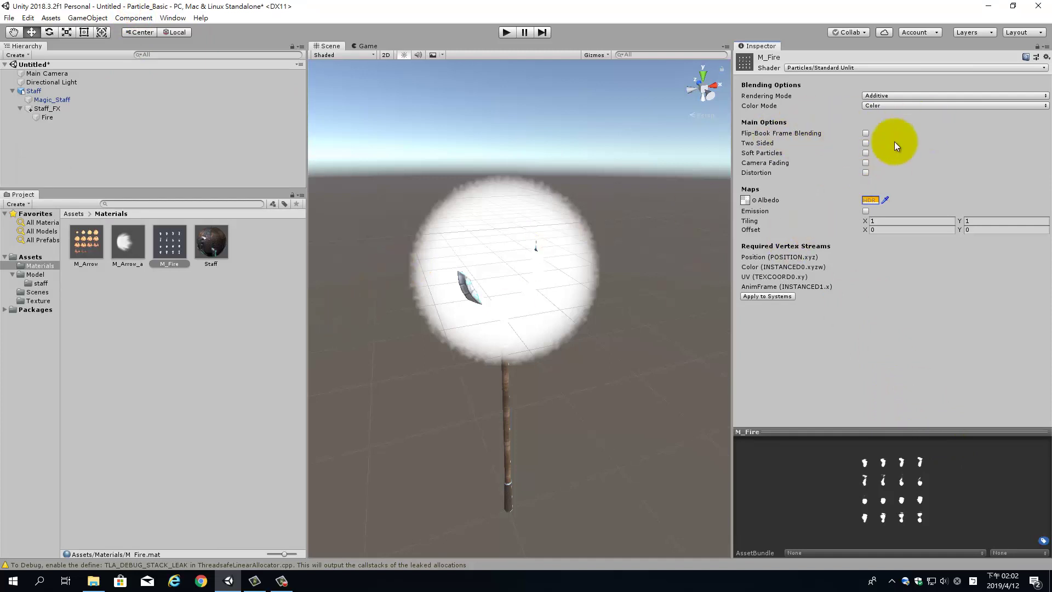
pyautogui.moveTo(163, 249); pyautogui.dragTo(427, 212)
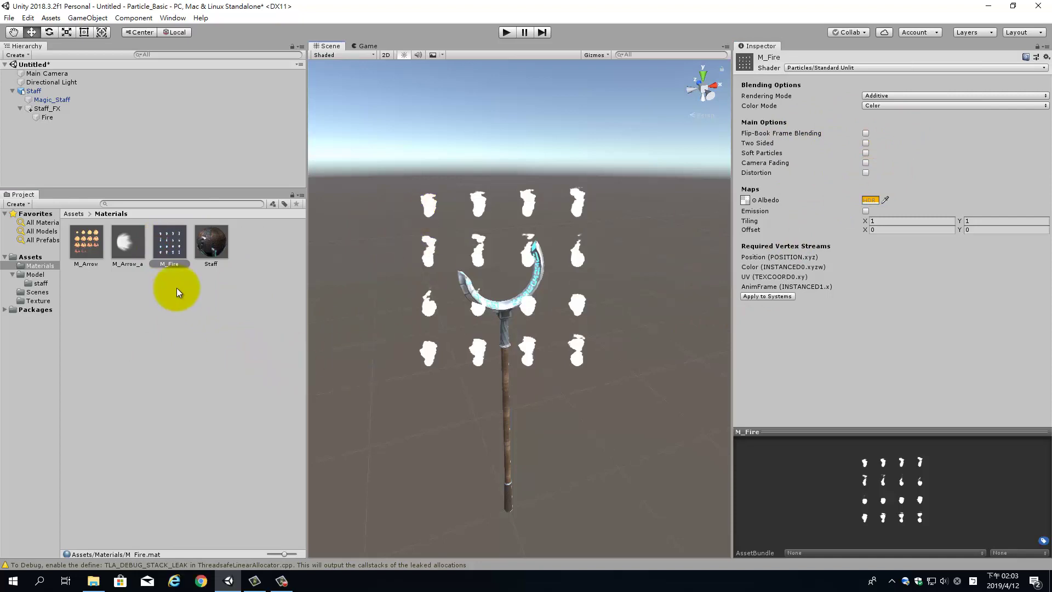
# Enable Fire's Texture Sheet Animation with Tiles X 4 and Tiles Y 4
pyautogui.click(44, 116)
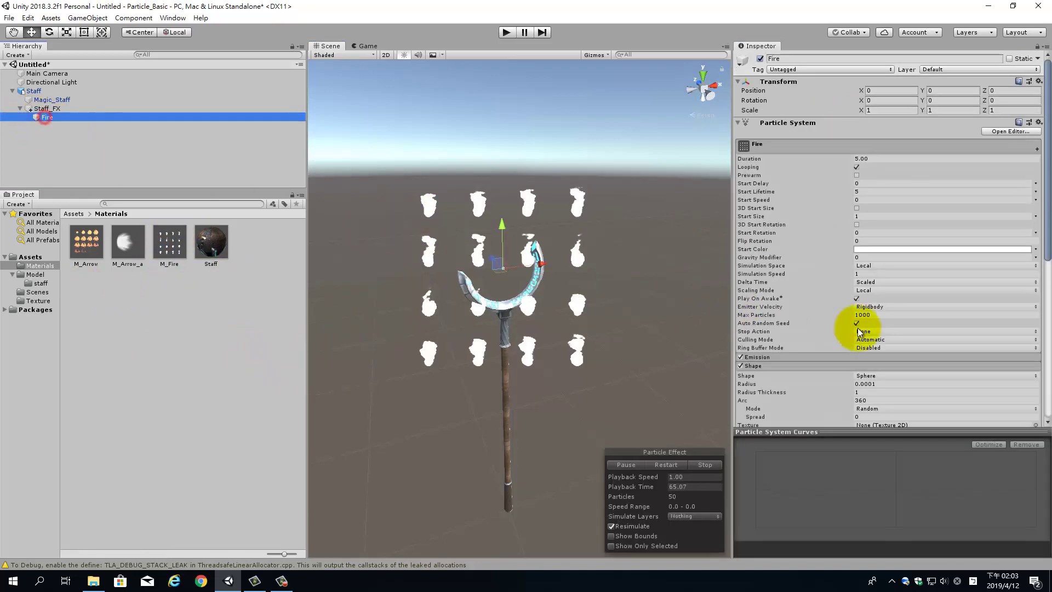
pyautogui.scroll(-2, 909, 350)
pyautogui.scroll(-4, 887, 343)
pyautogui.scroll(-2, 822, 335)
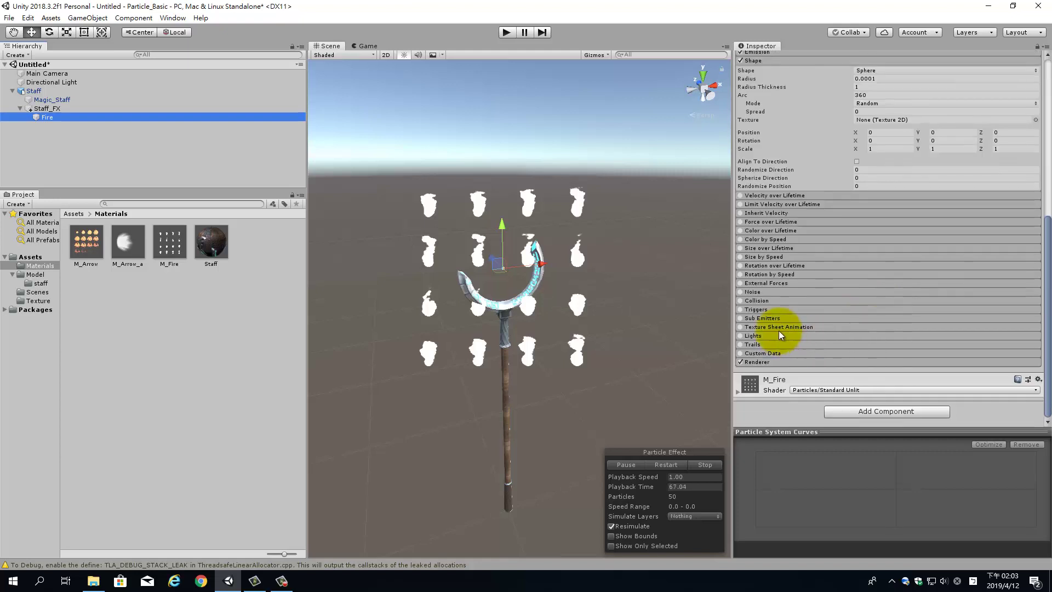
pyautogui.click(740, 327)
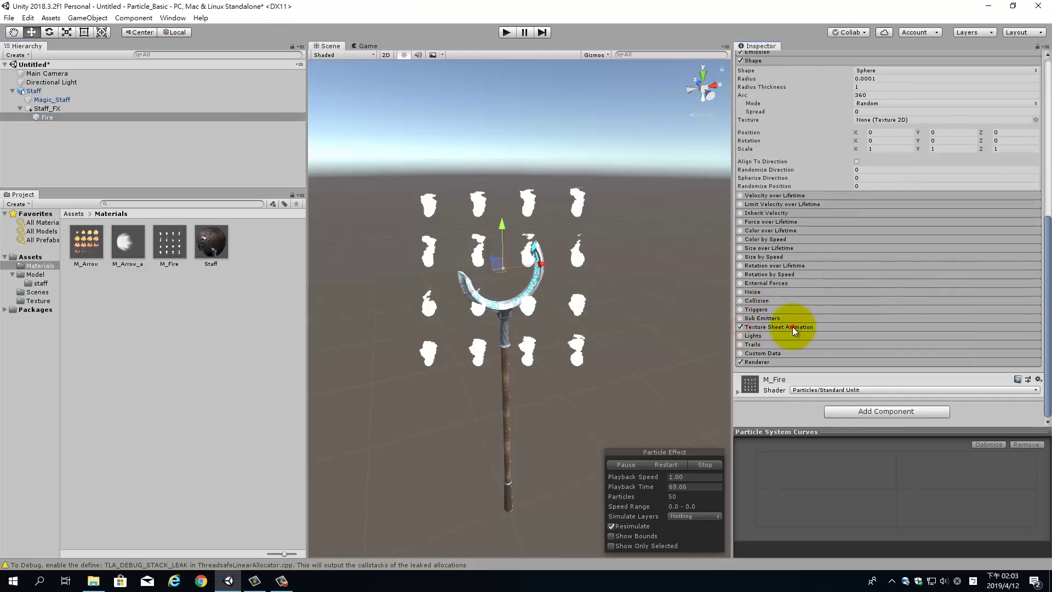
pyautogui.click(792, 326)
pyautogui.click(890, 345)
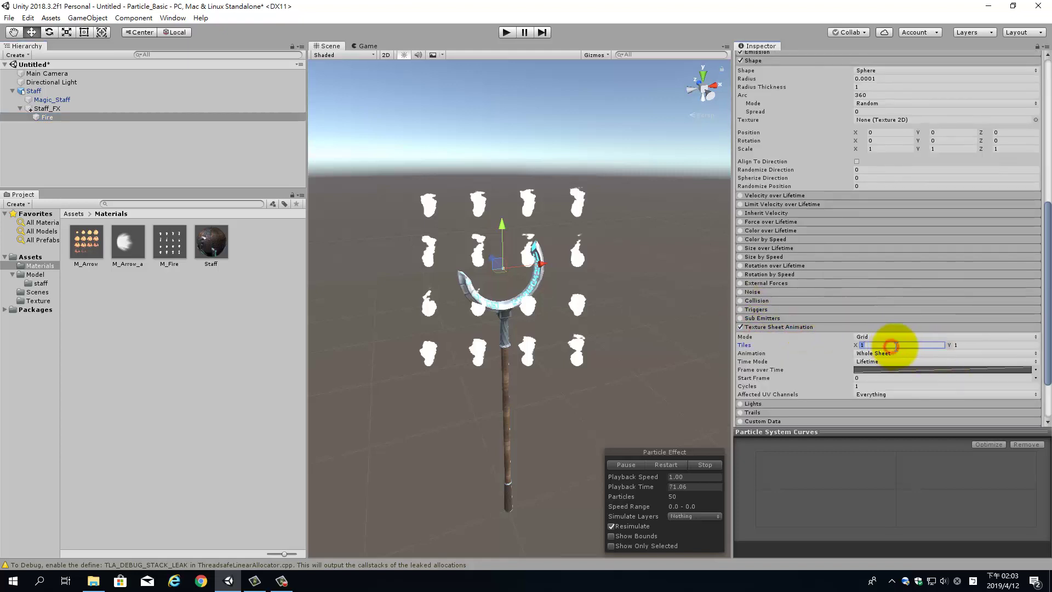
pyautogui.write('4')
pyautogui.press('Tab')
pyautogui.write('4')
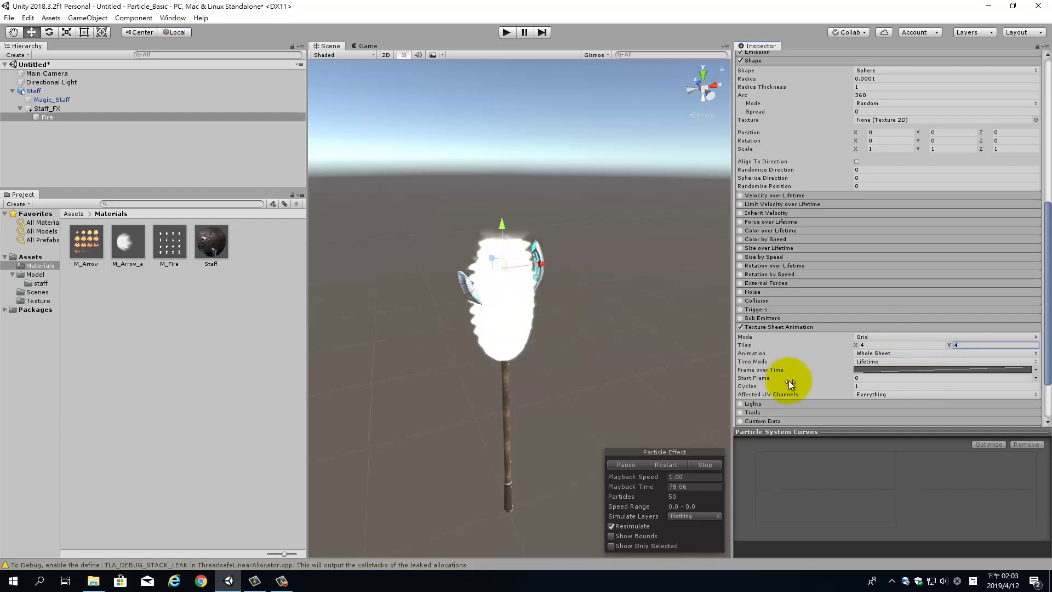
pyautogui.scroll(10, 827, 267)
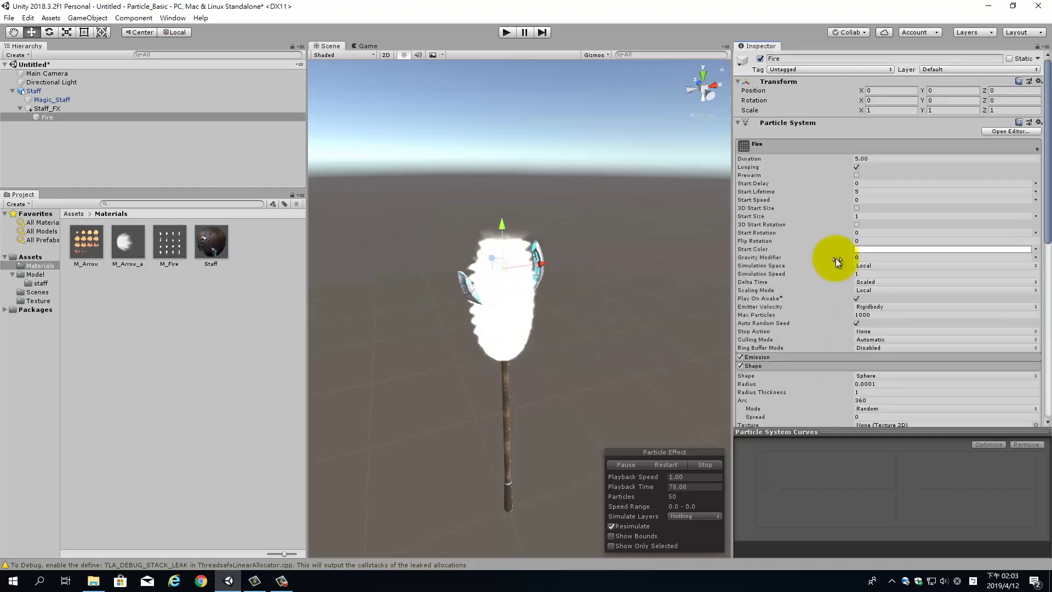
# Set Fire's Emission Rate over Time to 3
pyautogui.click(868, 190)
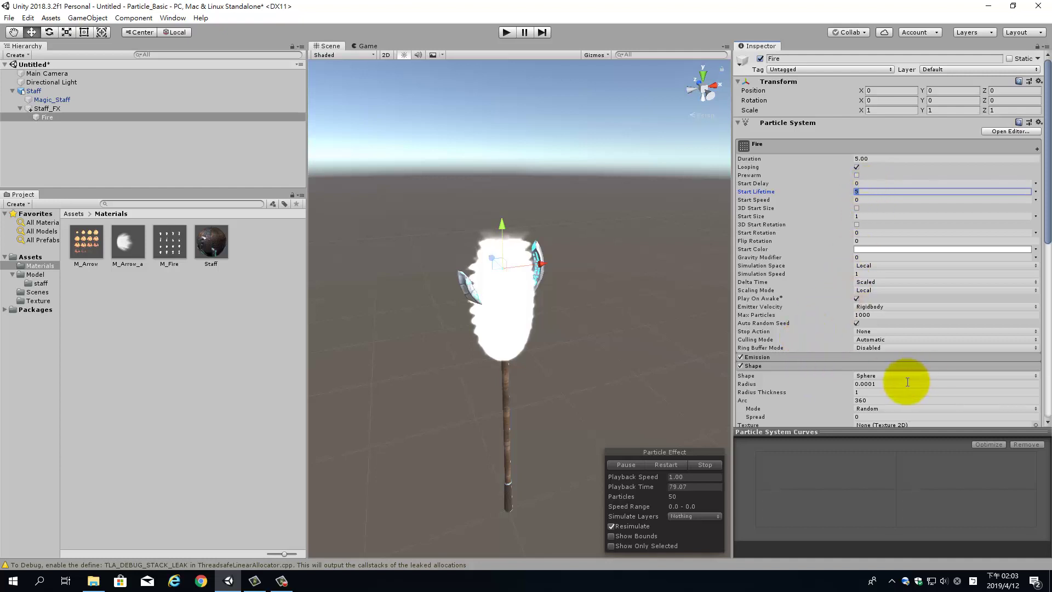
pyautogui.click(856, 357)
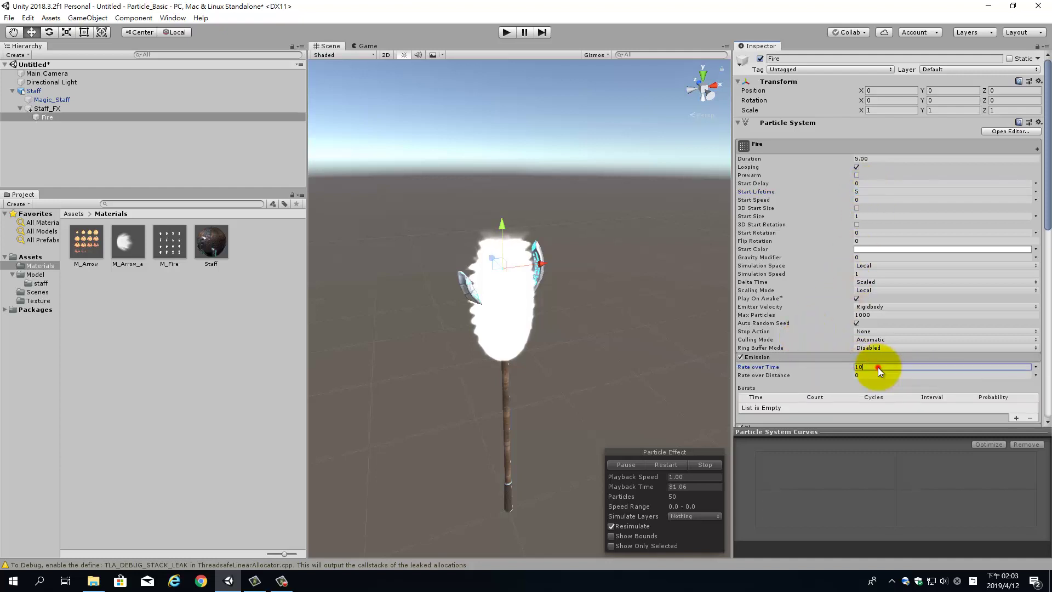
pyautogui.click(879, 367)
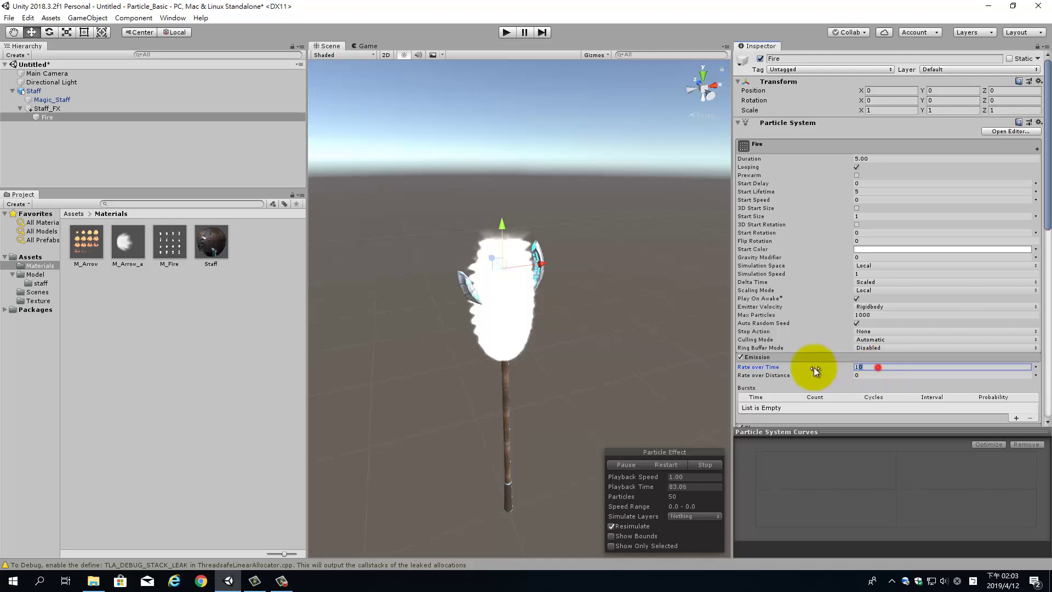
pyautogui.write('3')
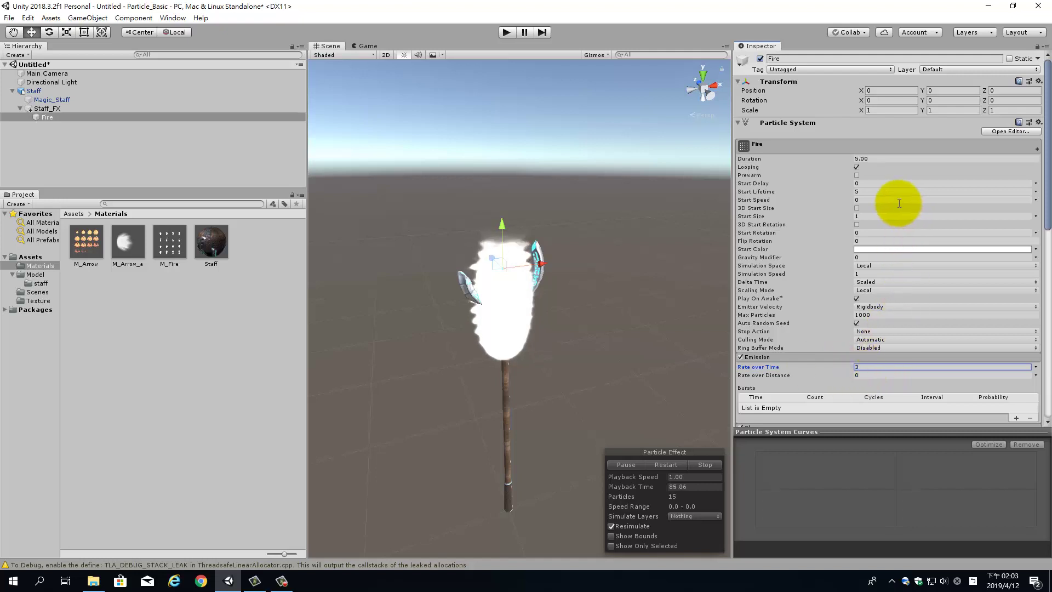
# Make Start Lifetime random between two constants, 0.35 and 0.5
pyautogui.click(859, 191)
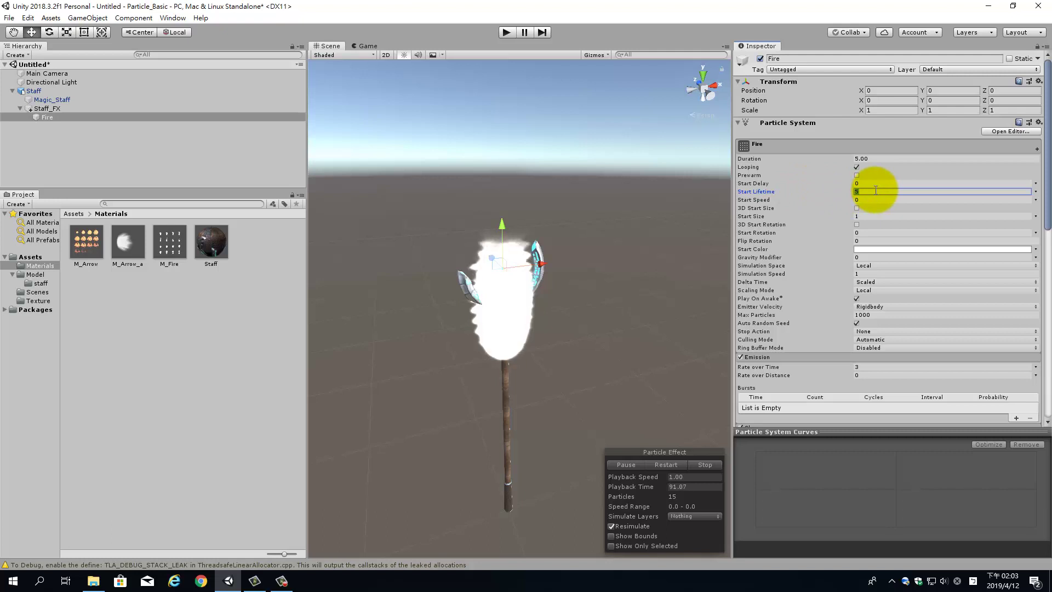
pyautogui.write('0.5')
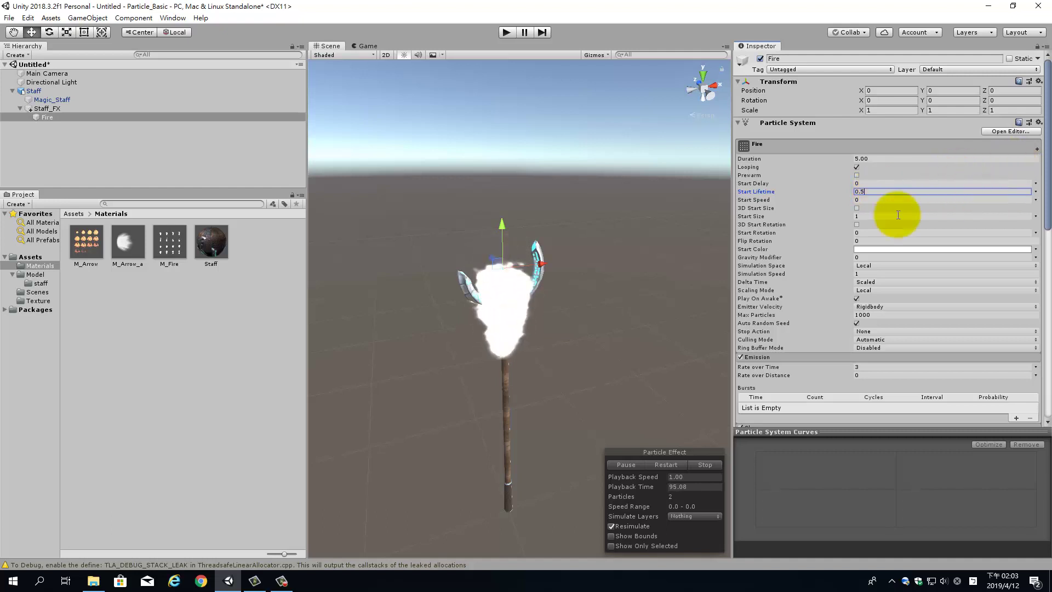
pyautogui.click(1035, 191)
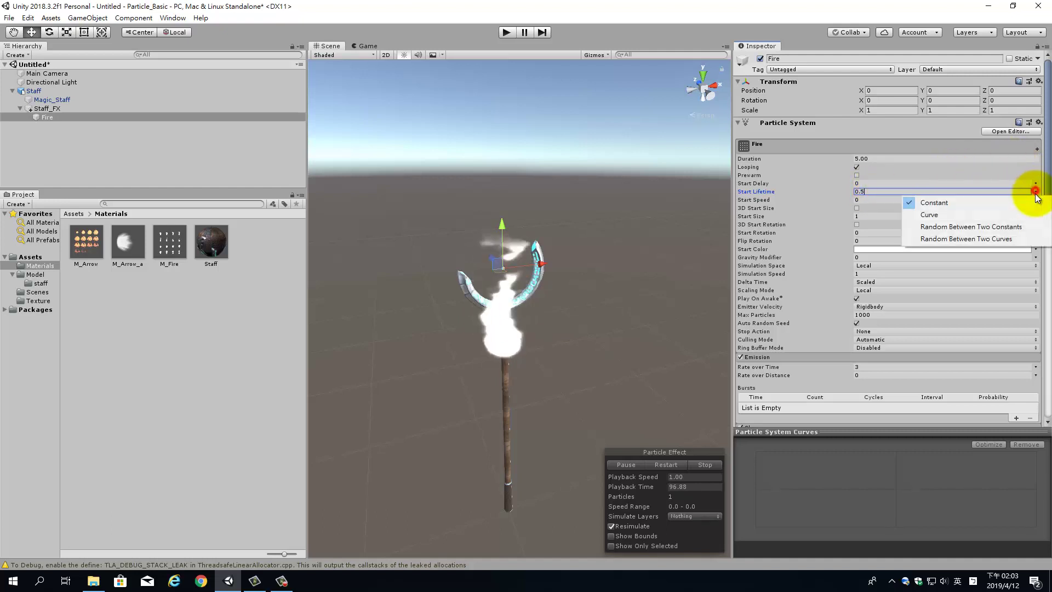
pyautogui.click(1008, 227)
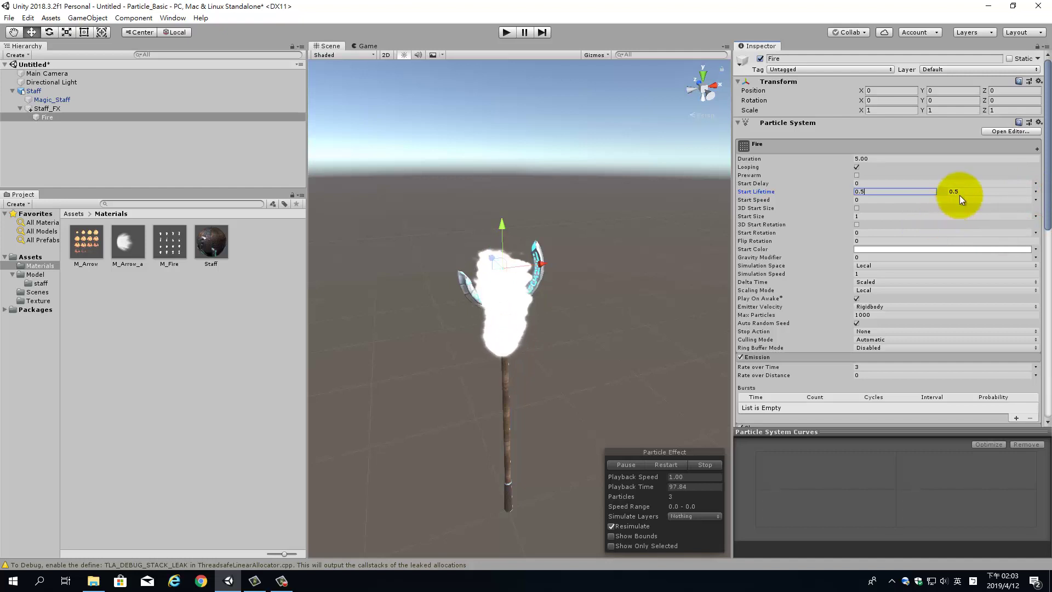
pyautogui.click(959, 192)
pyautogui.click(871, 192)
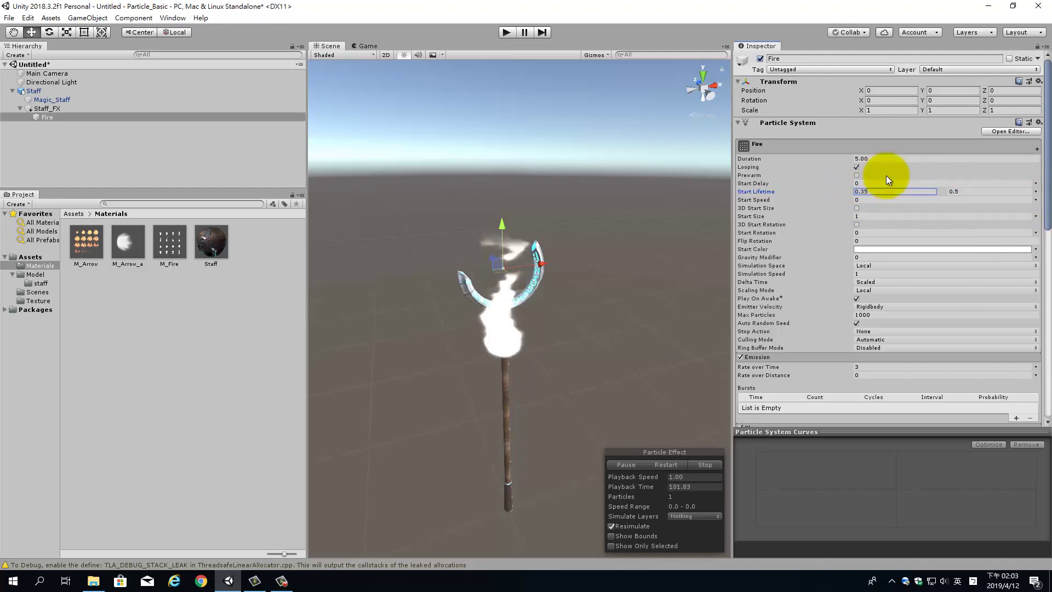
pyautogui.write('0.35')
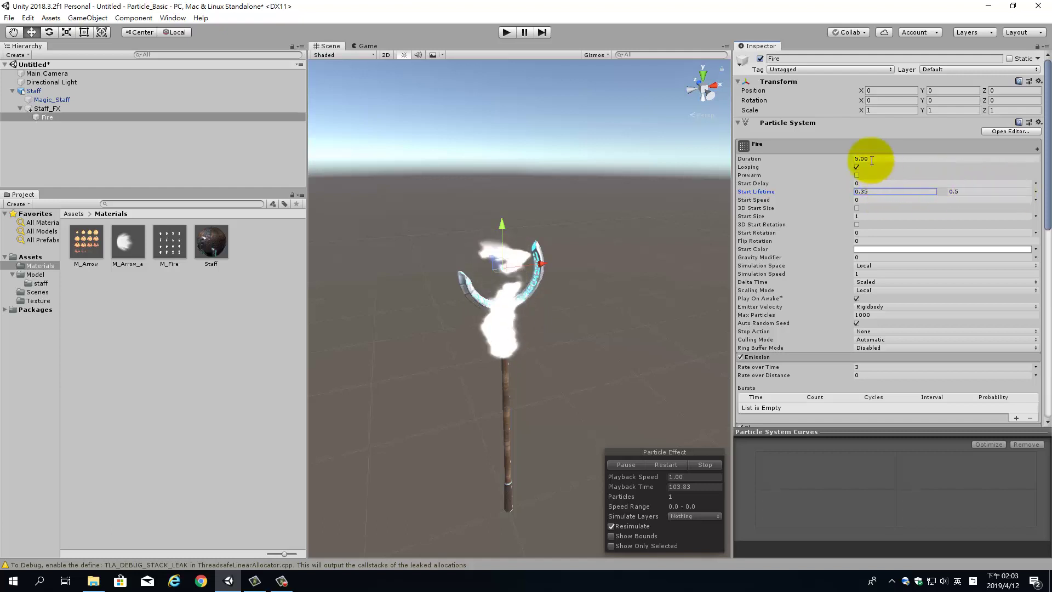
# Set the Fire particle system's Duration to 0.50
pyautogui.click(871, 159)
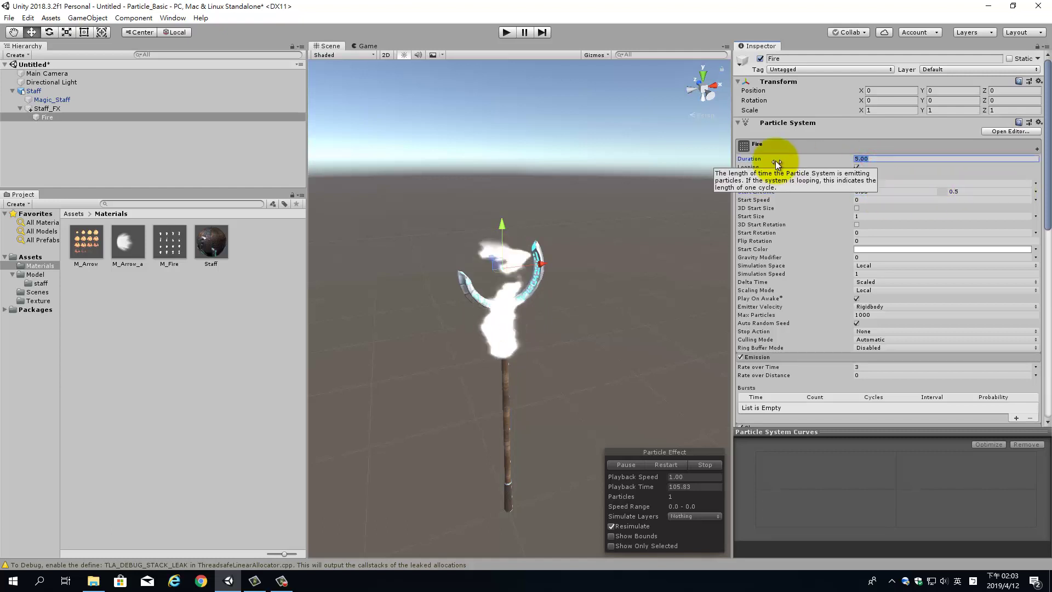
pyautogui.write('0.50')
pyautogui.scroll(-3, 888, 298)
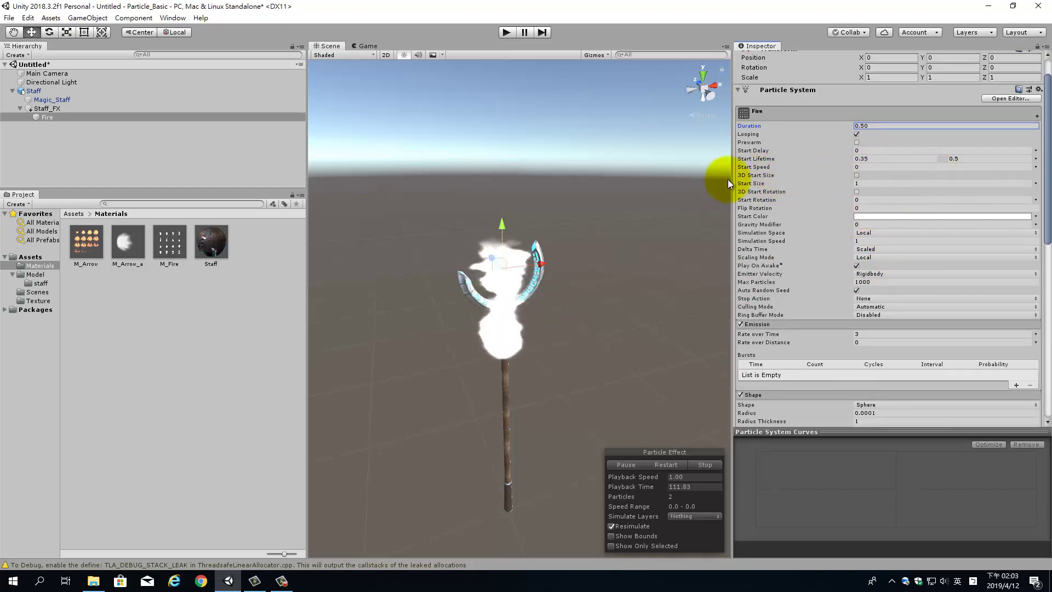
pyautogui.click(1036, 184)
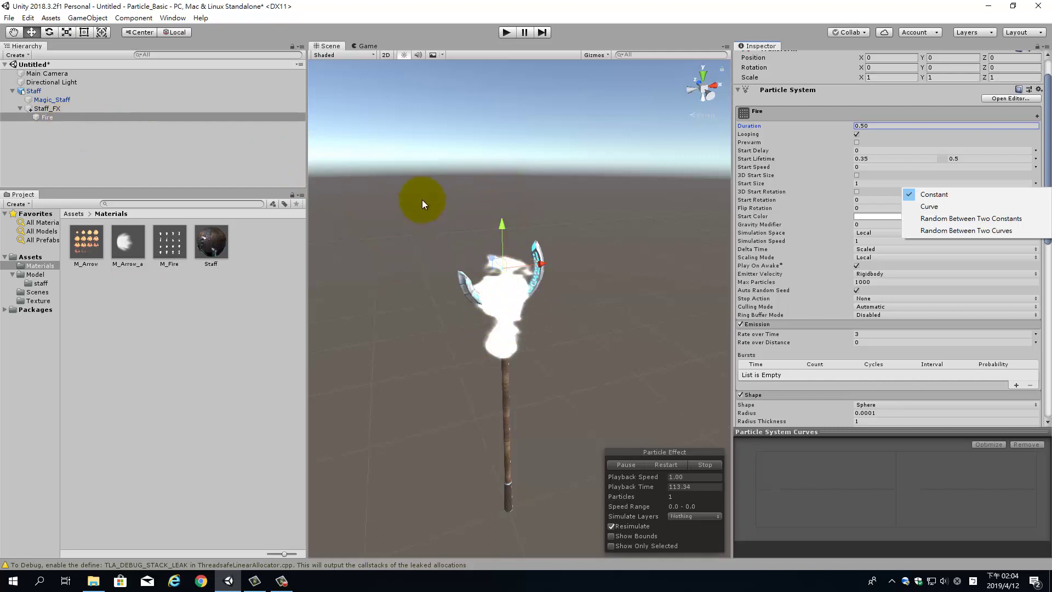
# Raise Fire above the crescent head and randomize Start Size between 0.75 and 1
pyautogui.click(506, 224)
pyautogui.moveTo(501, 216); pyautogui.dragTo(509, 166)
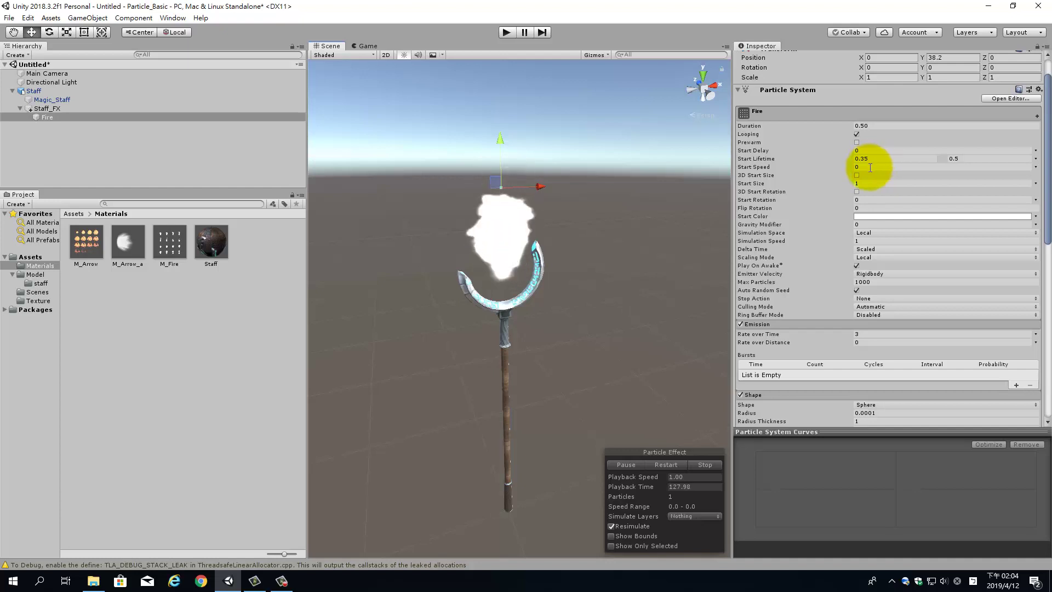
pyautogui.click(1035, 183)
pyautogui.click(993, 219)
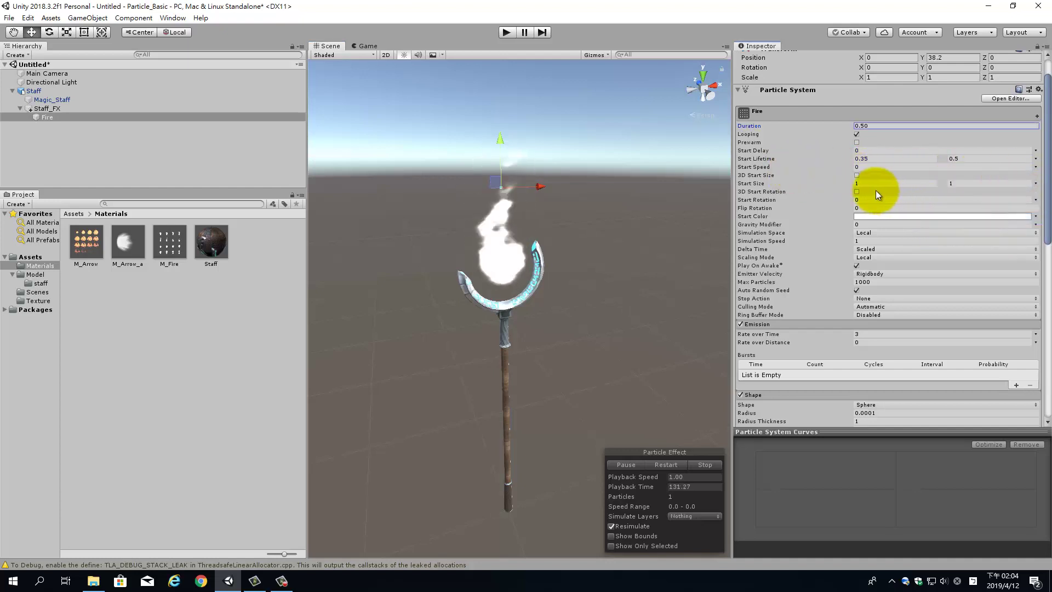
pyautogui.click(887, 184)
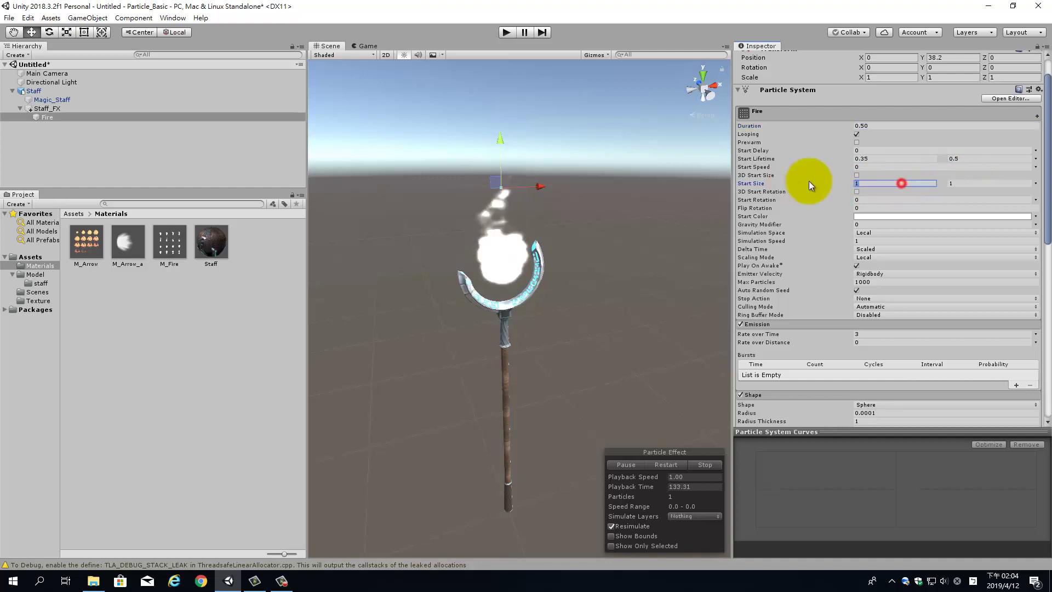
pyautogui.write('0.75')
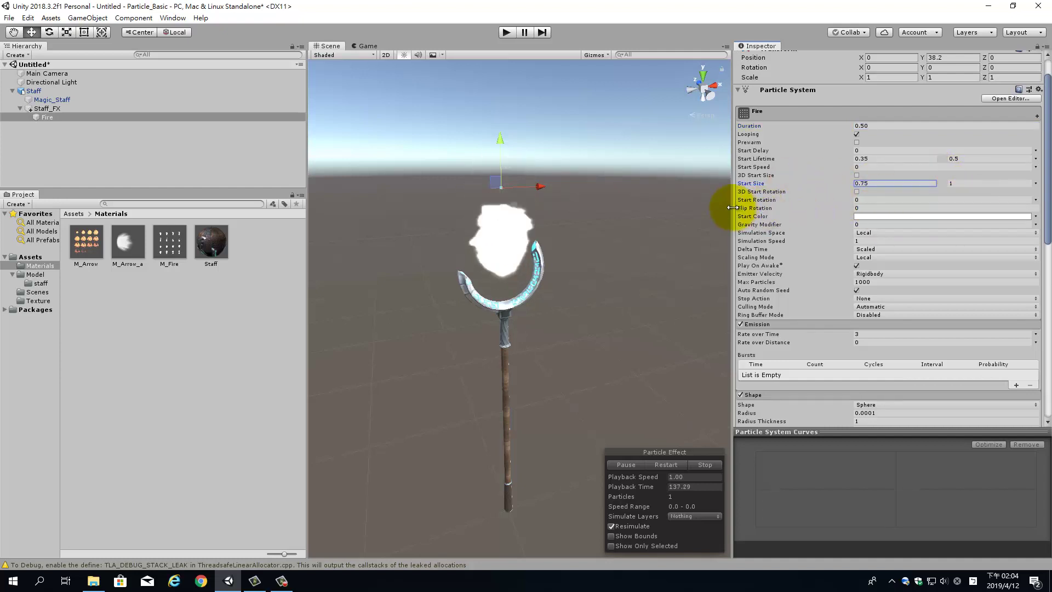
pyautogui.click(916, 216)
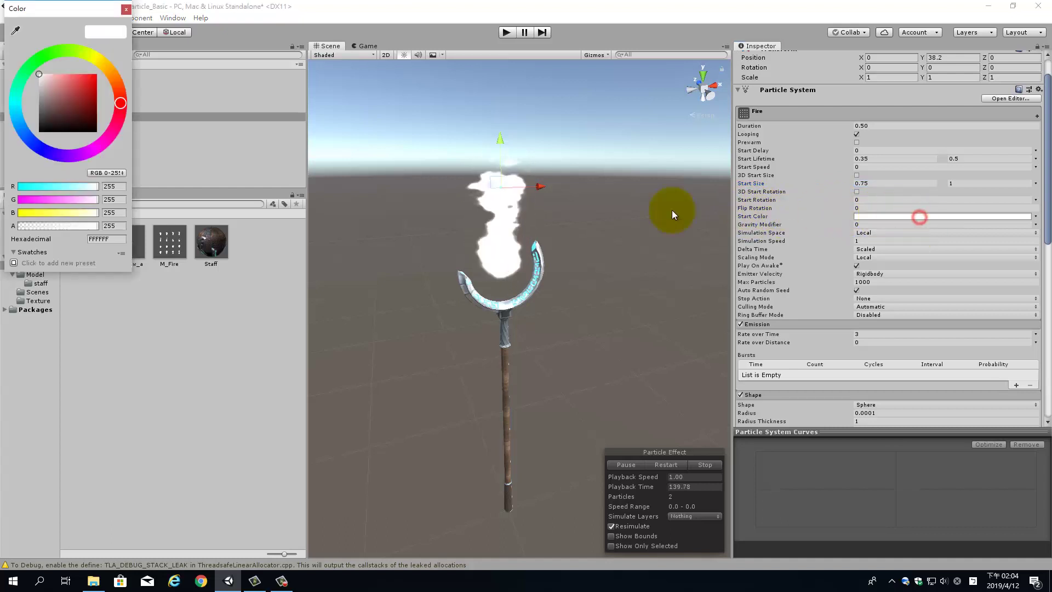
# Set Fire's Start Color to orange F88300 and select M_Fire in the Project panel
pyautogui.click(97, 76)
pyautogui.click(116, 79)
pyautogui.moveTo(113, 71); pyautogui.dragTo(118, 73)
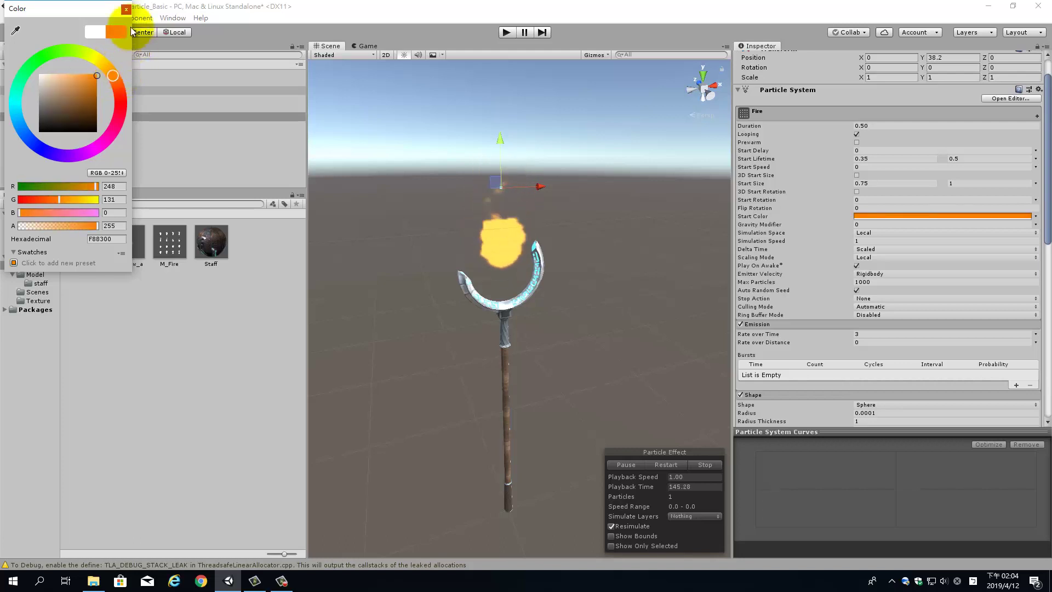
pyautogui.click(126, 9)
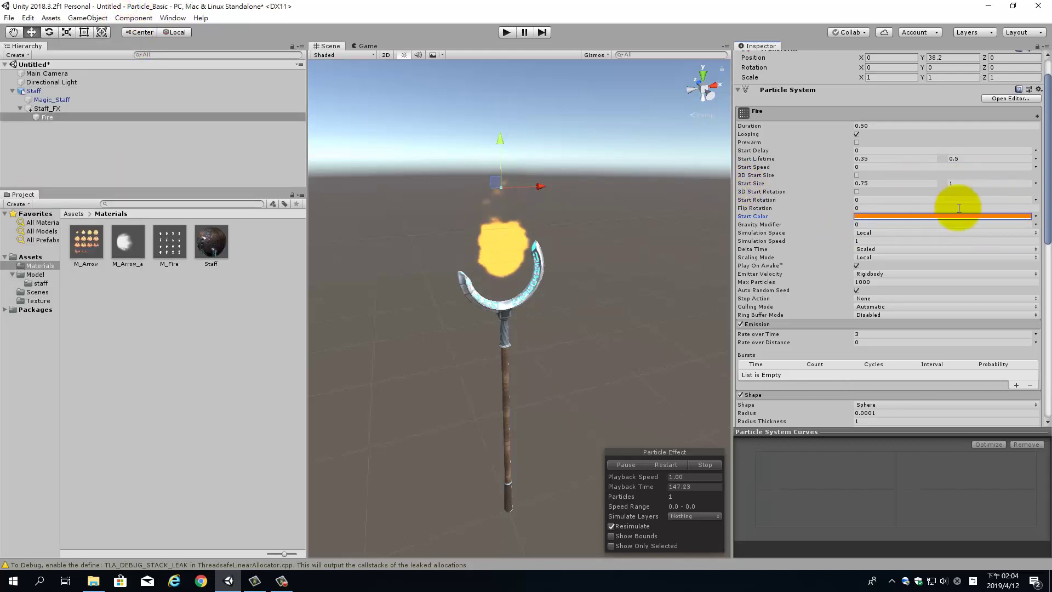
pyautogui.click(171, 242)
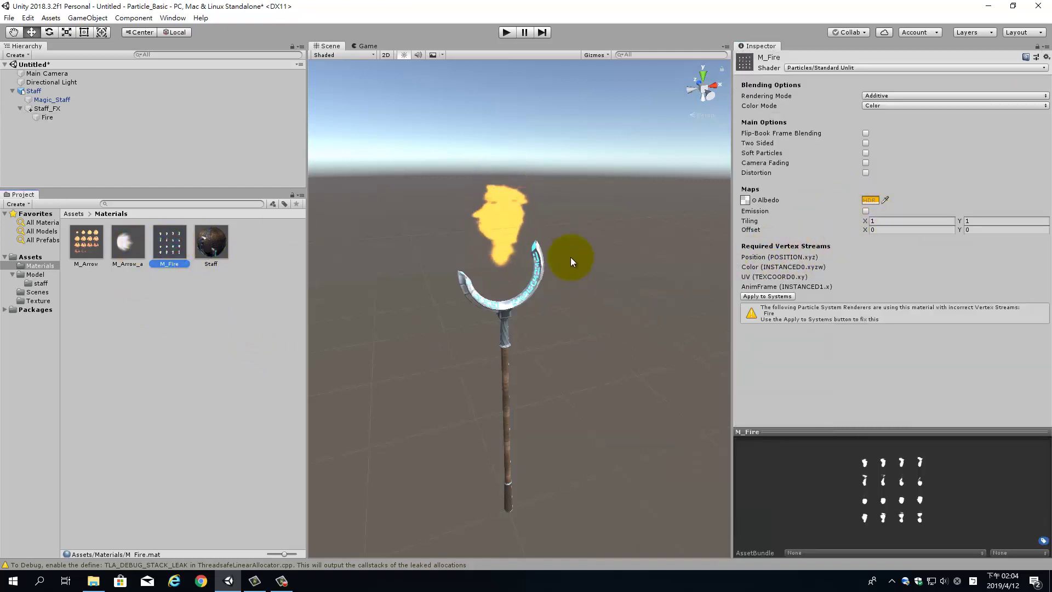
# Set M_Fire to Additive colour mode with Transparent rendering, and fix the fire system's vertex streams
pyautogui.click(916, 95)
pyautogui.click(989, 108)
pyautogui.click(989, 108)
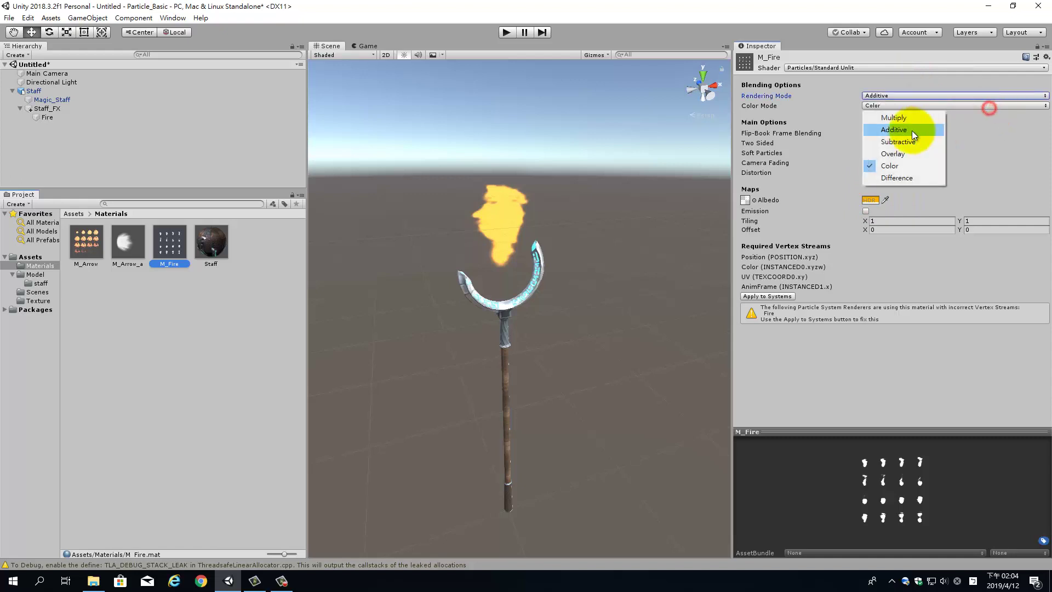
pyautogui.click(912, 131)
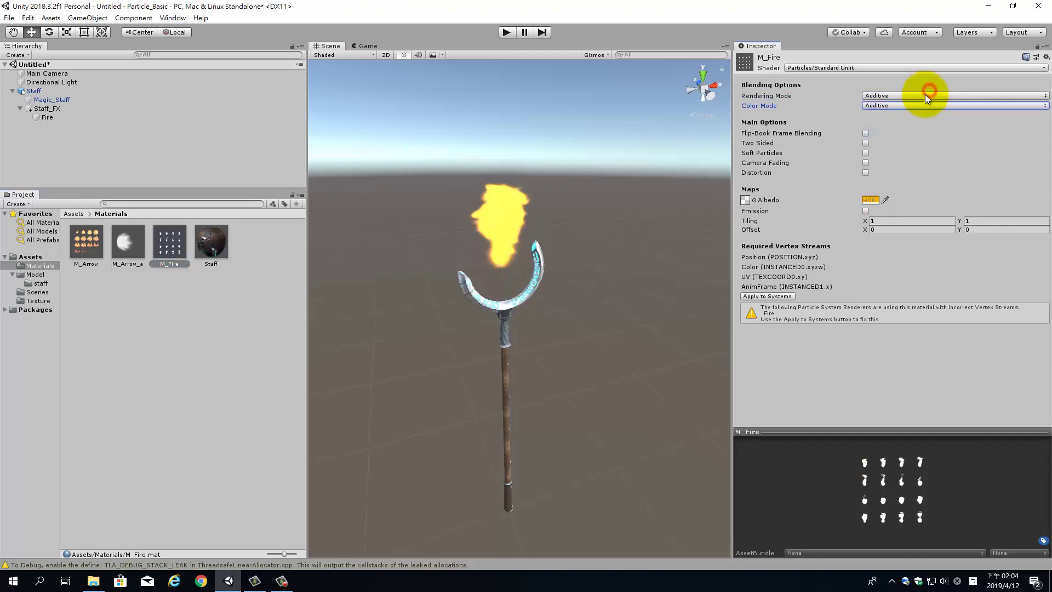
pyautogui.click(926, 95)
pyautogui.click(895, 143)
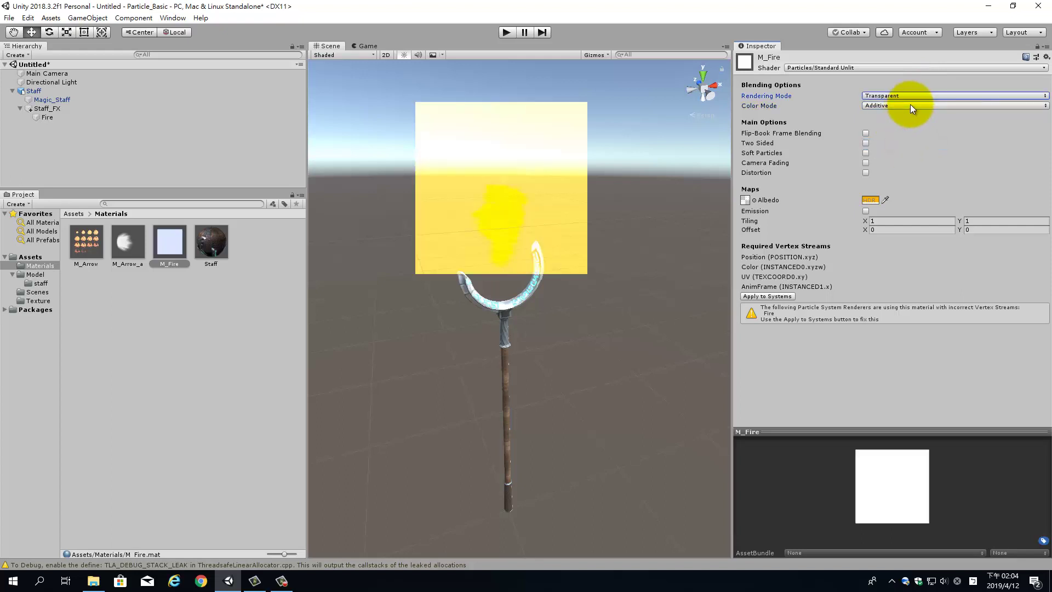
pyautogui.click(753, 294)
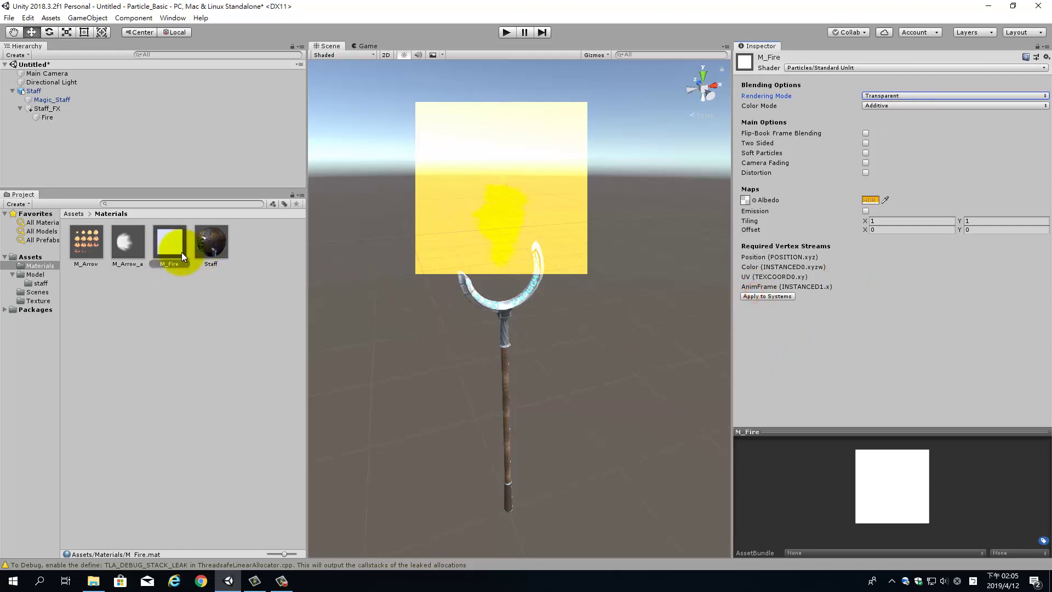
pyautogui.click(33, 301)
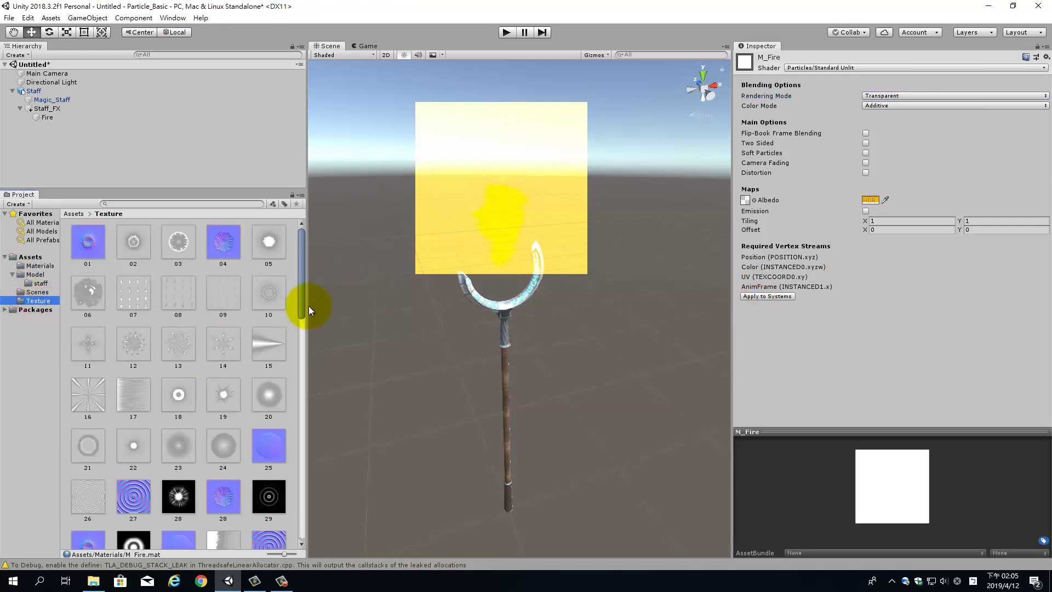
# Switch M_Fire's rendering to Fade and settle on Additive colour after trying Overlay and Color
pyautogui.click(935, 96)
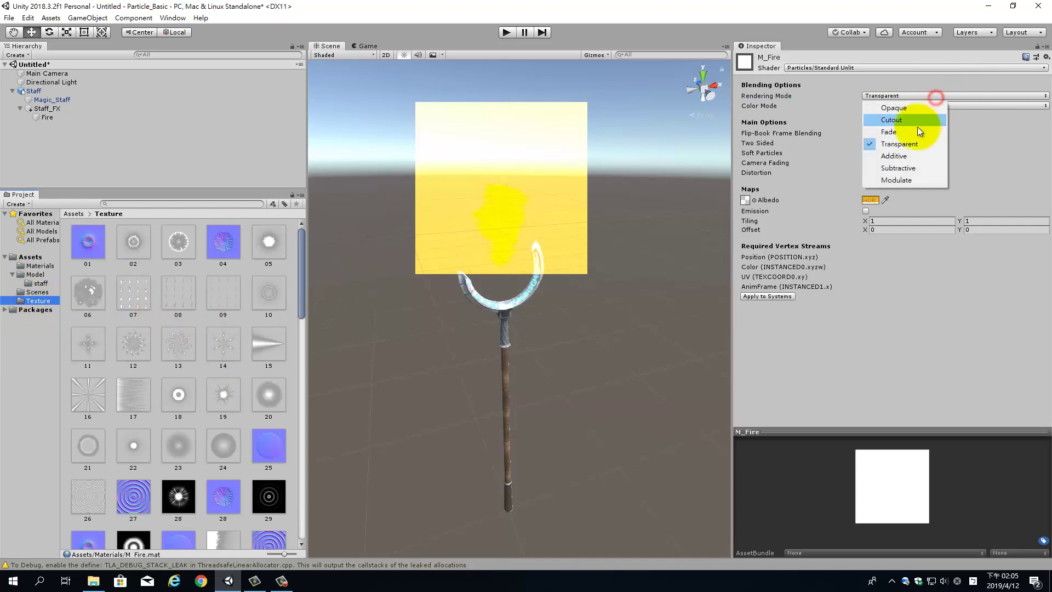
pyautogui.click(912, 133)
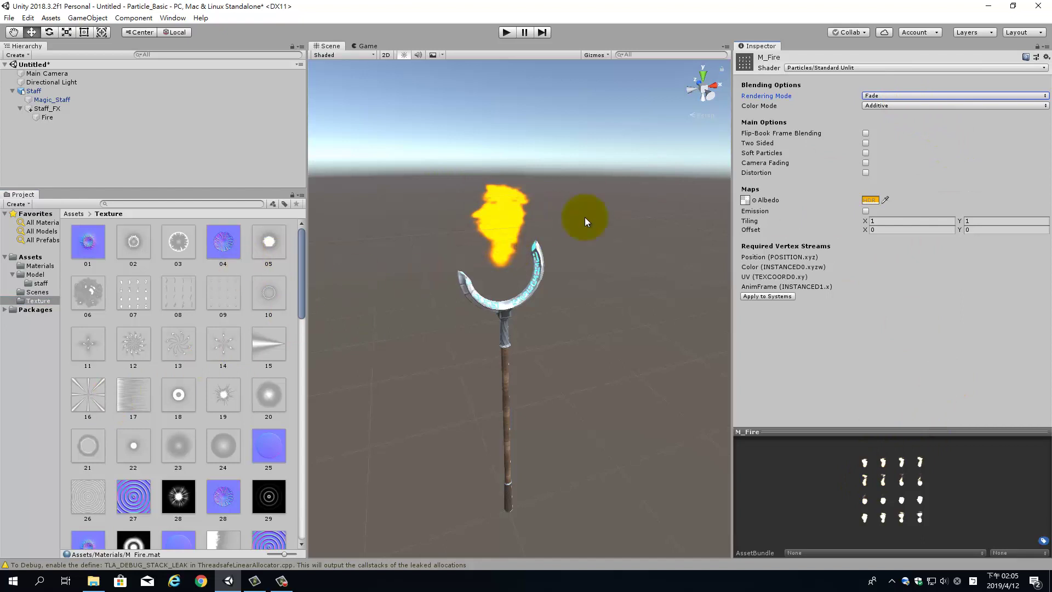
pyautogui.click(894, 107)
pyautogui.click(906, 153)
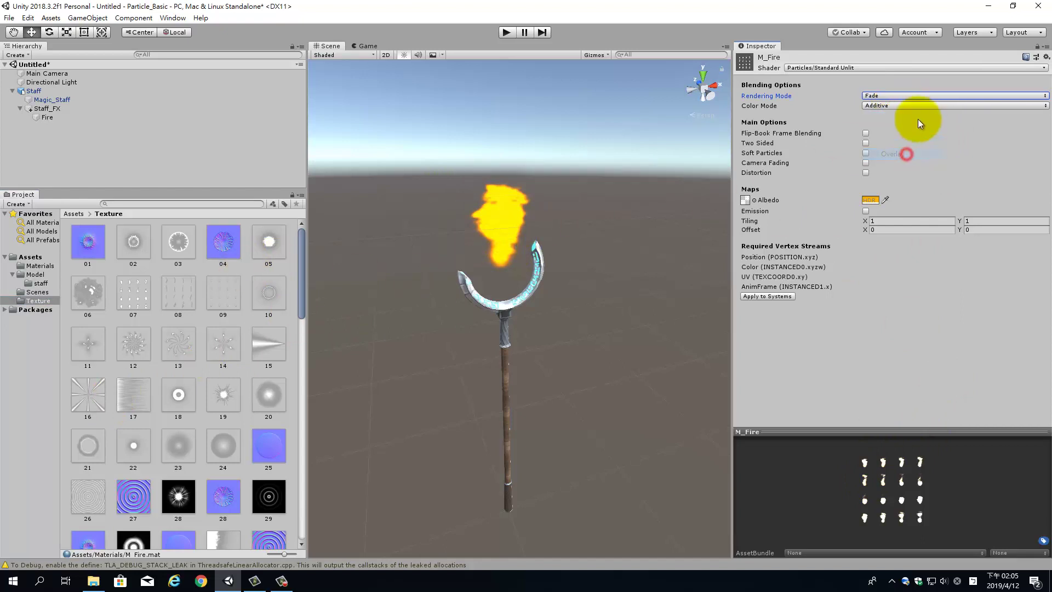
pyautogui.click(908, 104)
pyautogui.click(895, 166)
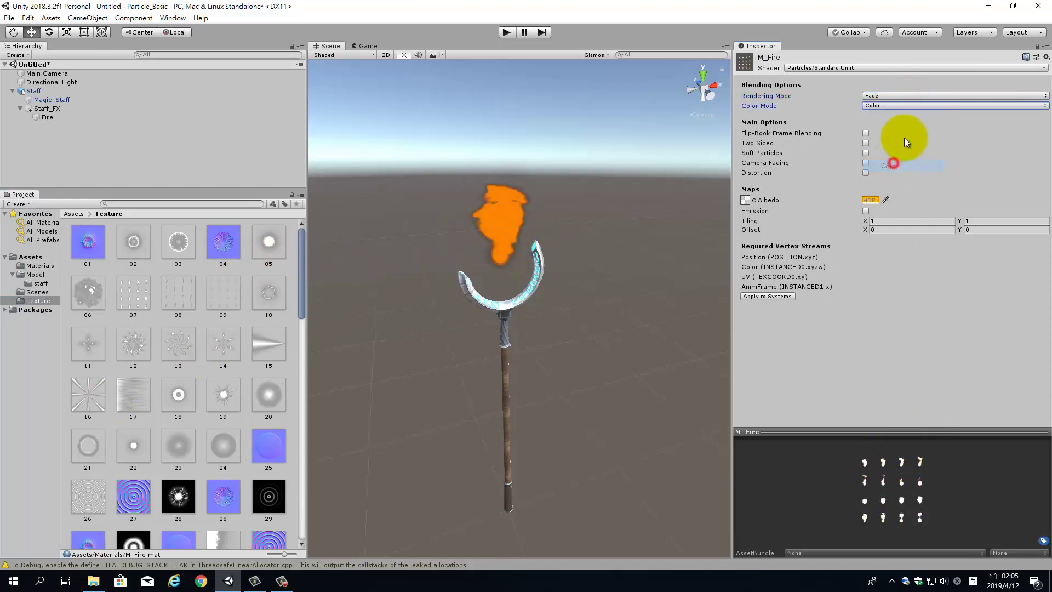
pyautogui.click(913, 113)
pyautogui.click(900, 128)
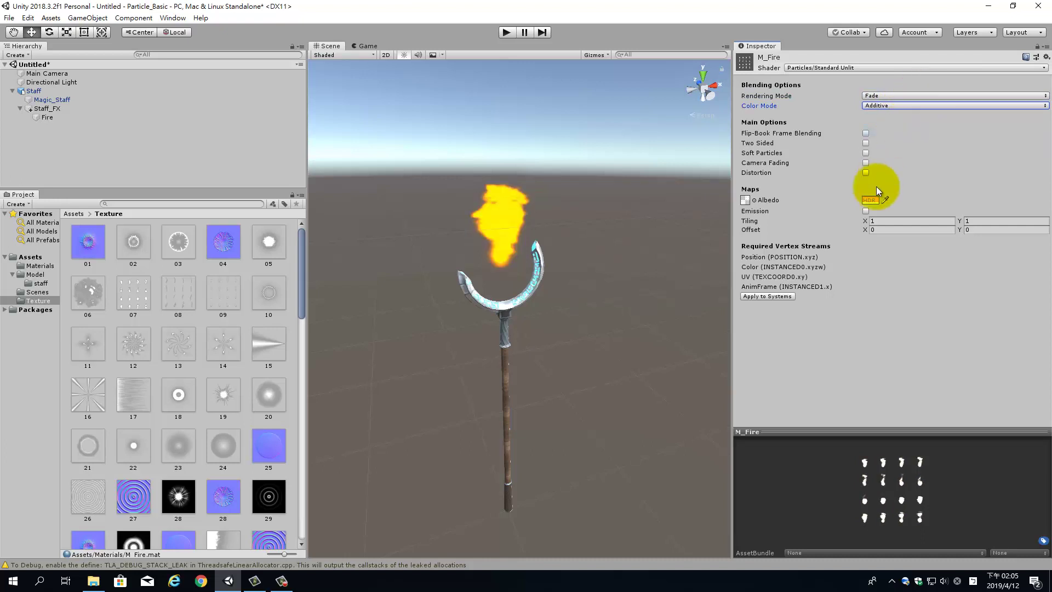
# Tint M_Fire's albedo pale peach FFCFA8, testing intensity down to -3 and back to 0
pyautogui.click(871, 201)
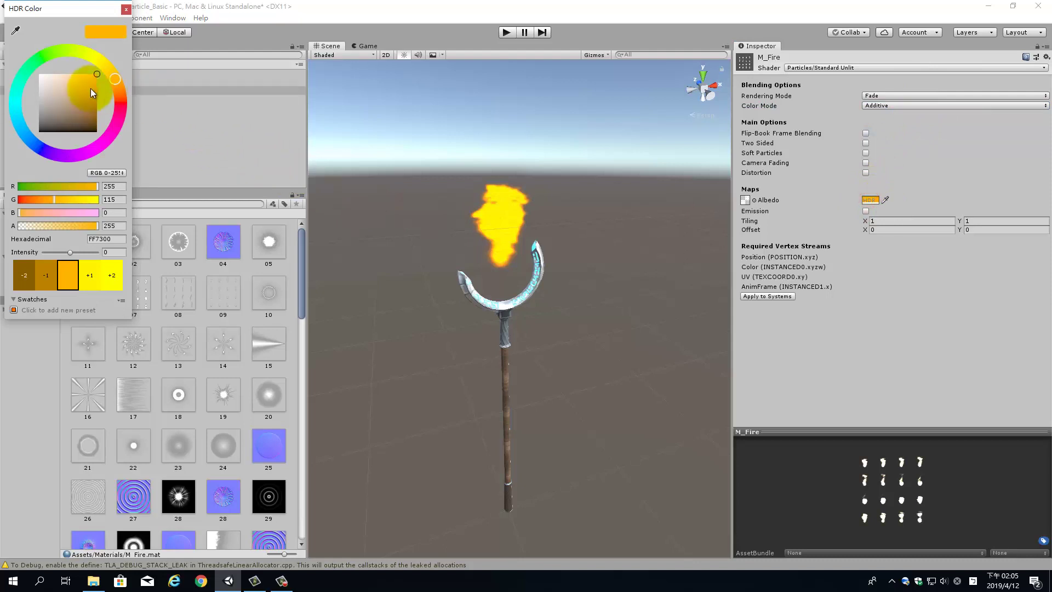
pyautogui.moveTo(90, 87)
pyautogui.mouseDown()
pyautogui.moveTo(13, 64)
pyautogui.moveTo(35, 54)
pyautogui.mouseUp()
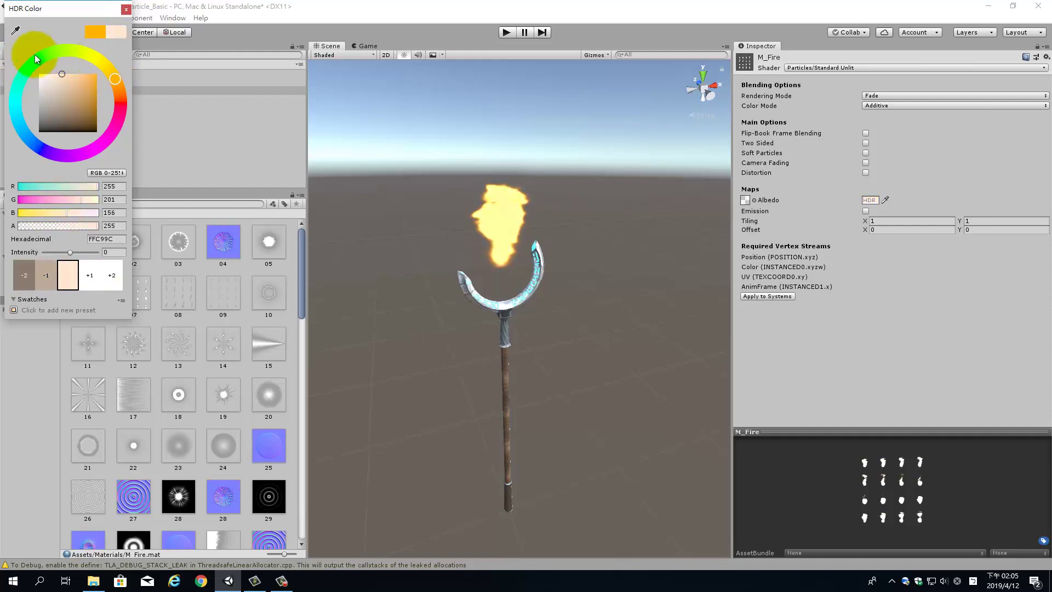
pyautogui.click(25, 276)
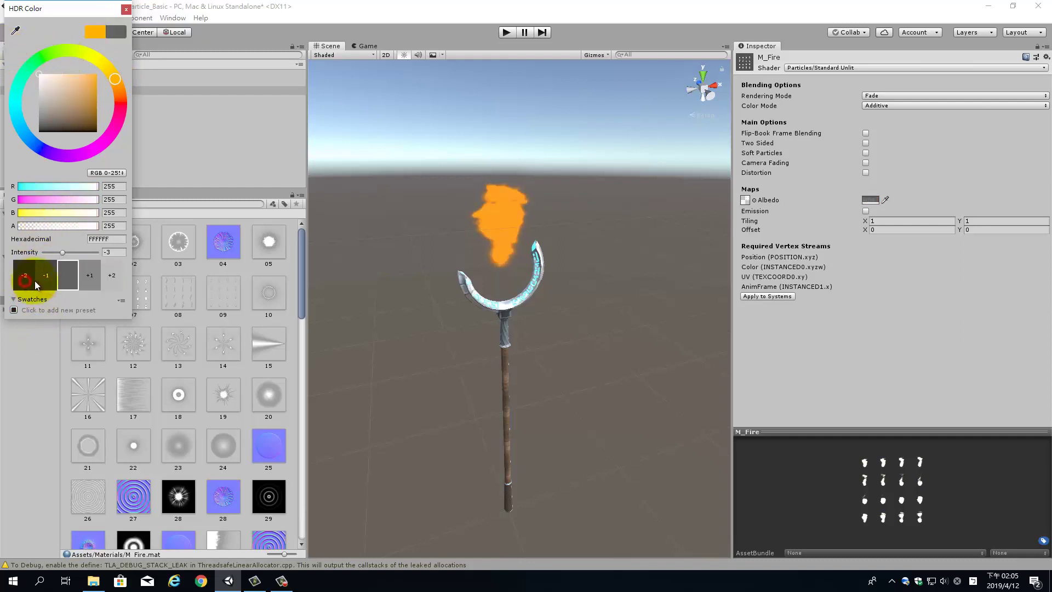
pyautogui.click(28, 277)
pyautogui.click(91, 276)
pyautogui.click(91, 277)
pyautogui.click(91, 277)
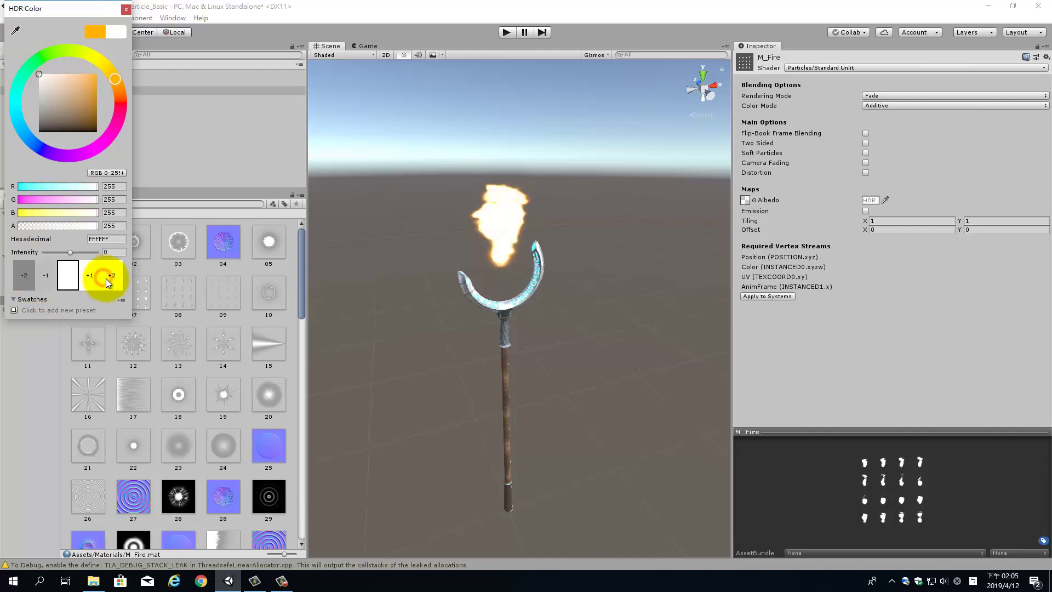
pyautogui.click(91, 276)
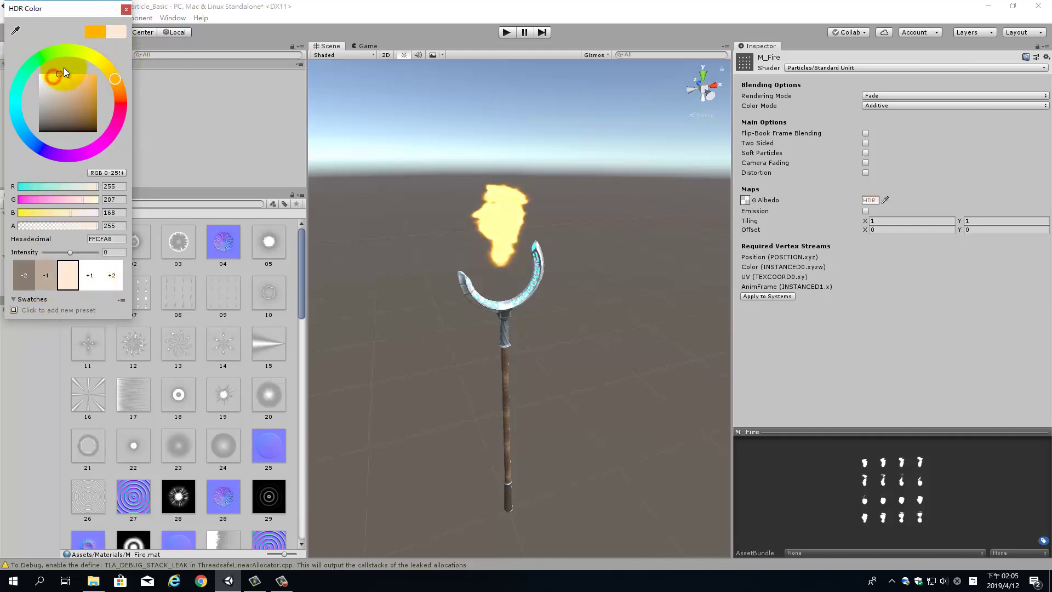
pyautogui.click(121, 8)
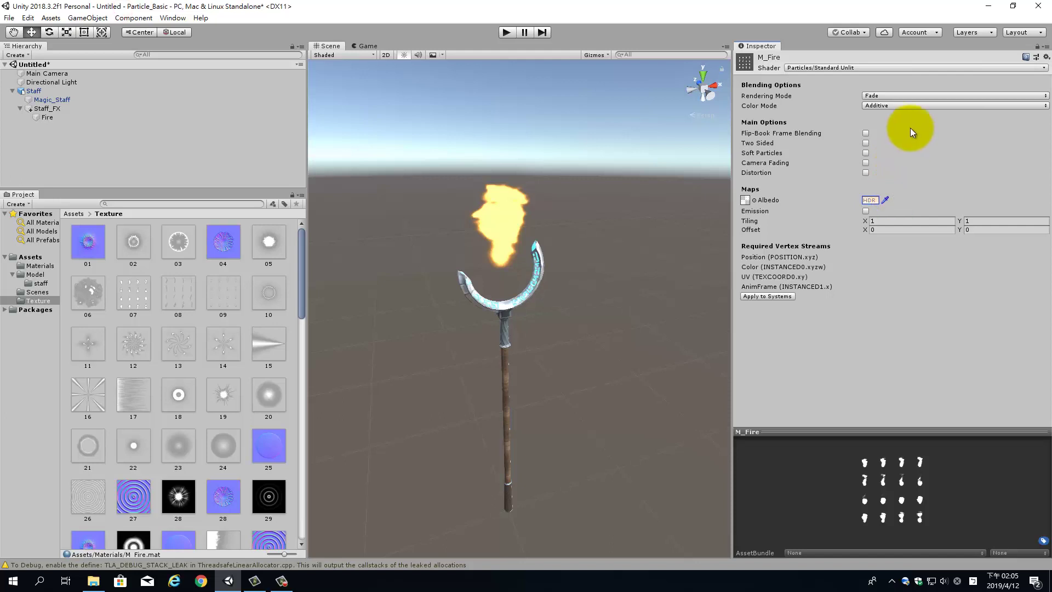
# Try Additive rendering and Color mode, then return to Fade rendering with Additive colour
pyautogui.click(912, 96)
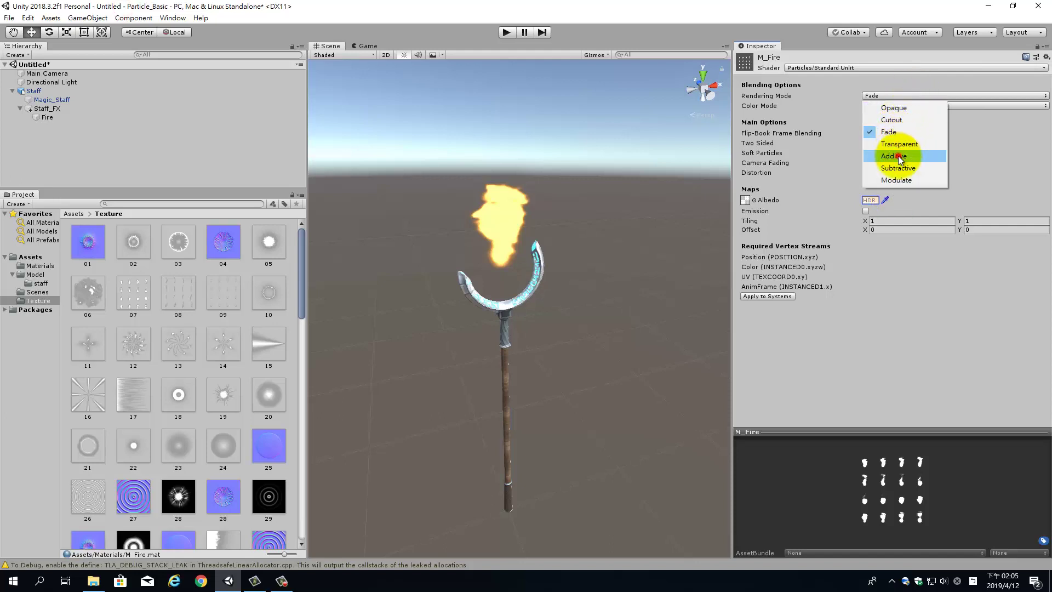
pyautogui.click(899, 156)
pyautogui.click(900, 105)
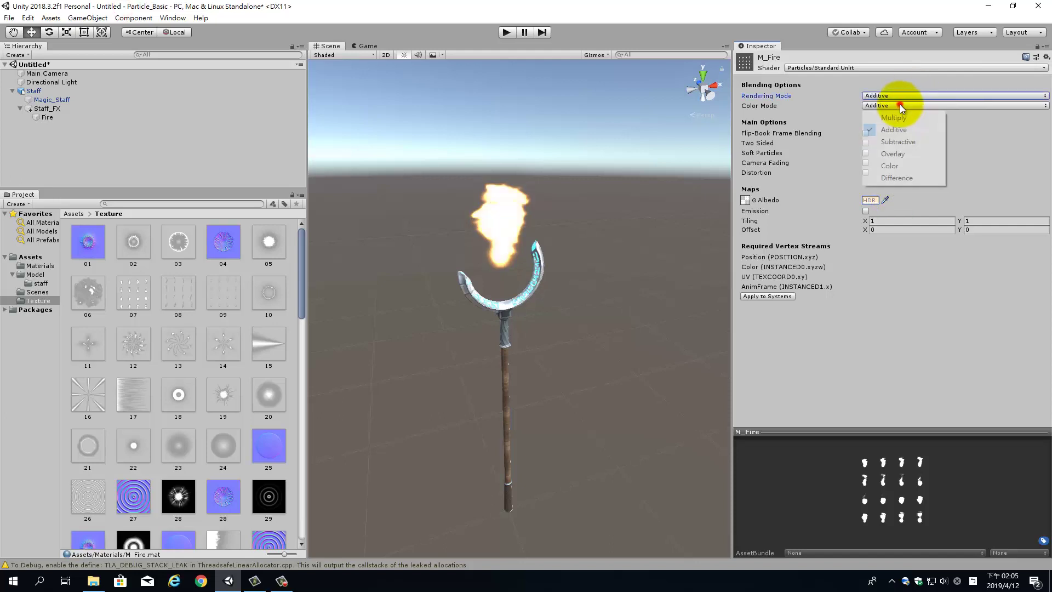
pyautogui.click(897, 166)
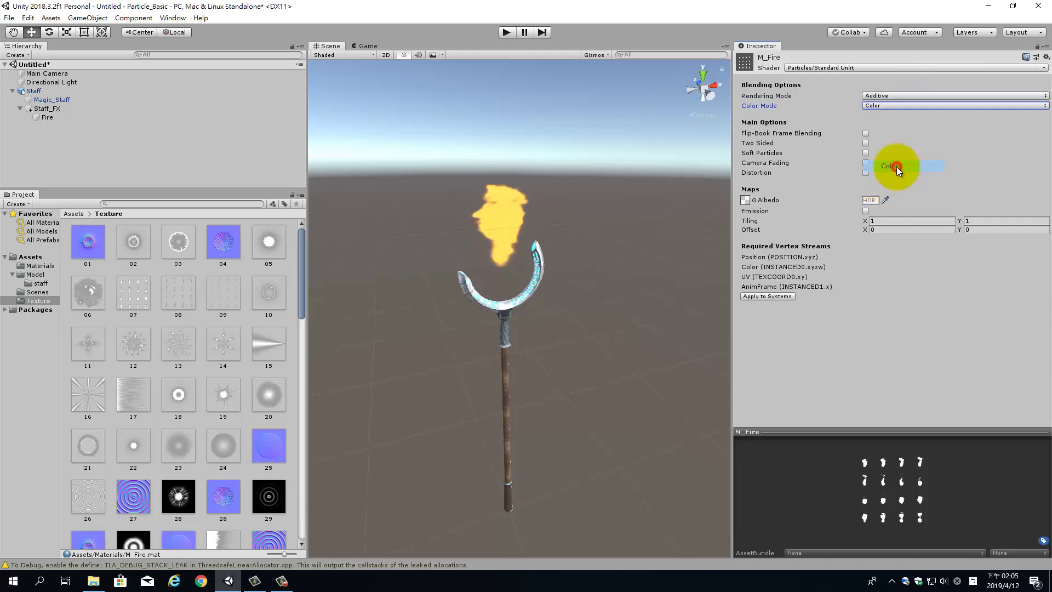
pyautogui.click(907, 105)
pyautogui.click(895, 132)
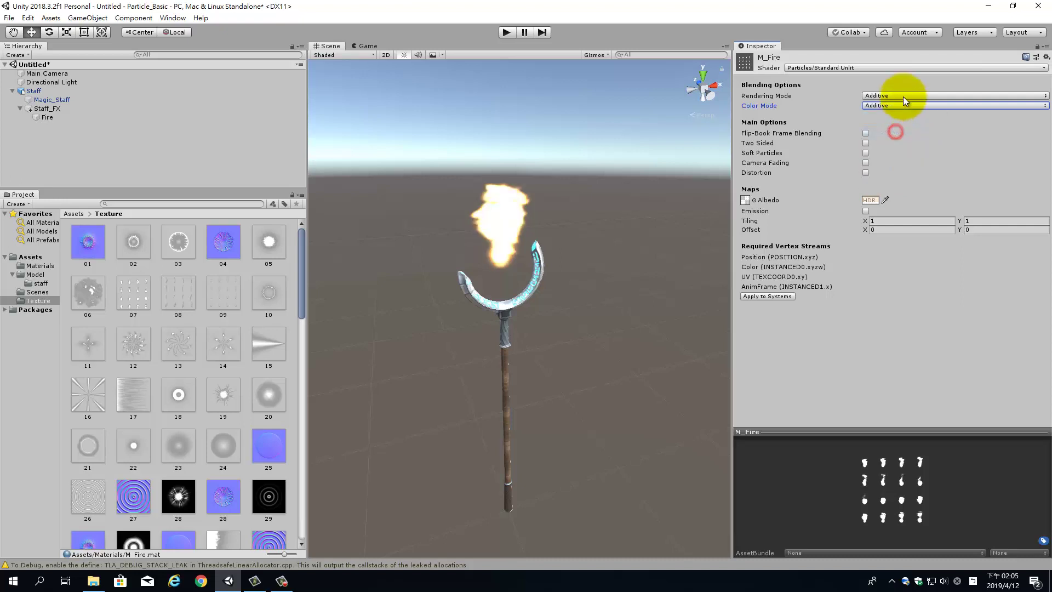
pyautogui.click(903, 96)
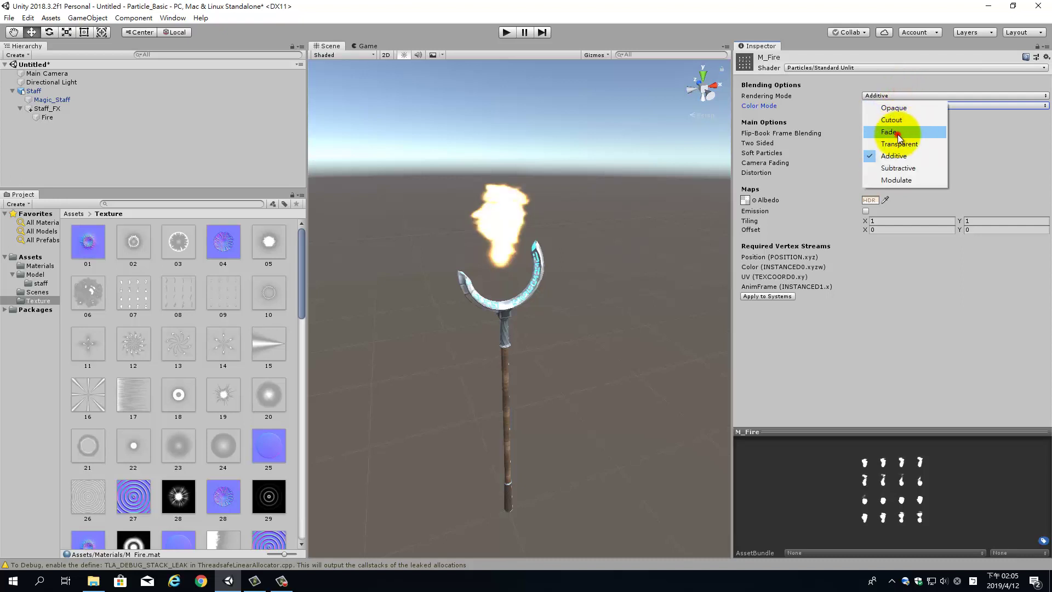
pyautogui.click(898, 133)
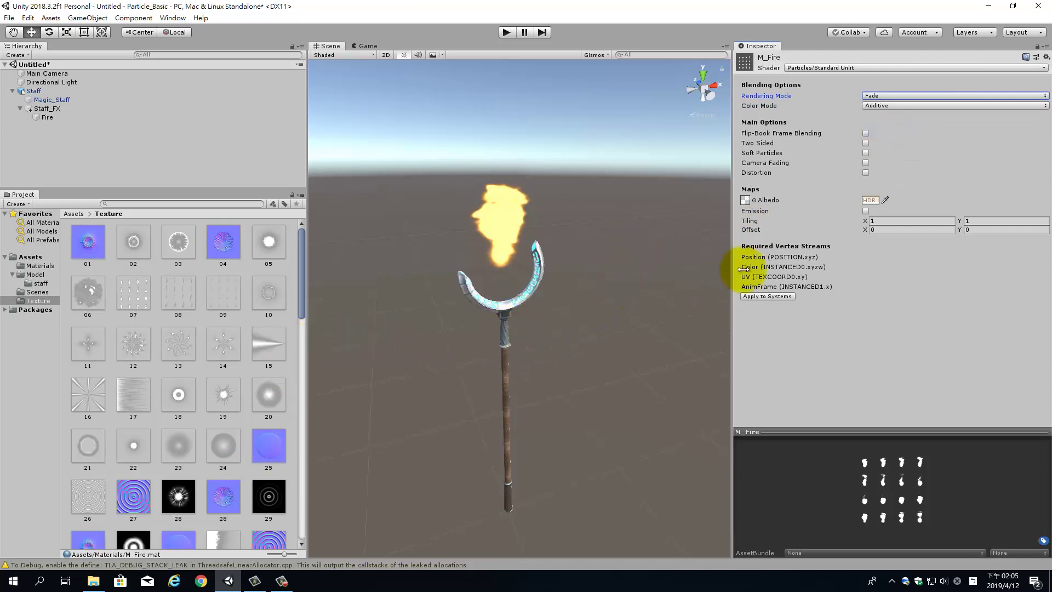
# Set Fire's Emission Rate over Time to 5 after testing 10 and higher values
pyautogui.click(496, 257)
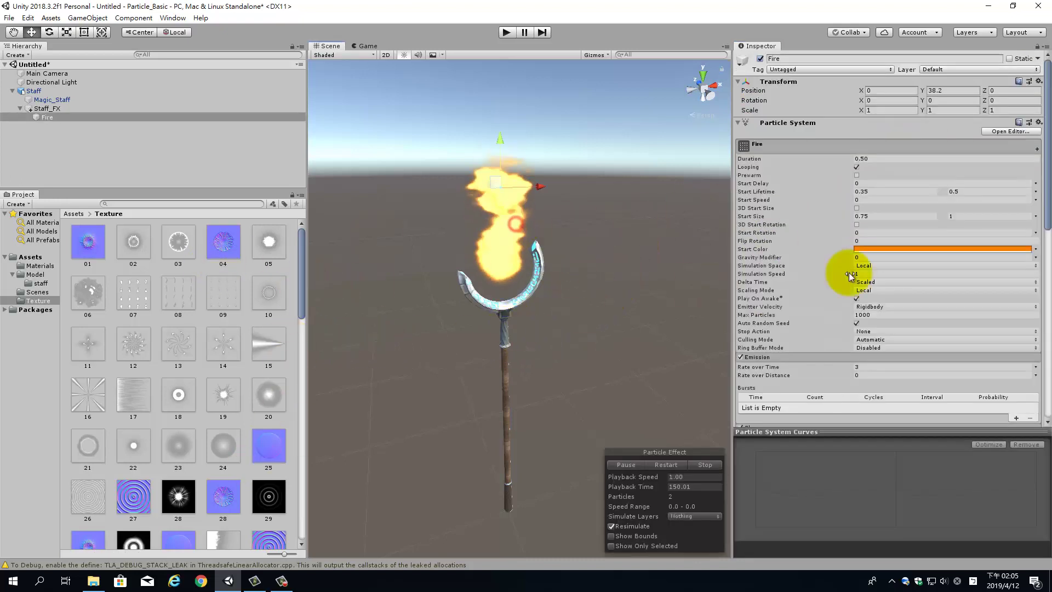
pyautogui.scroll(-4, 931, 274)
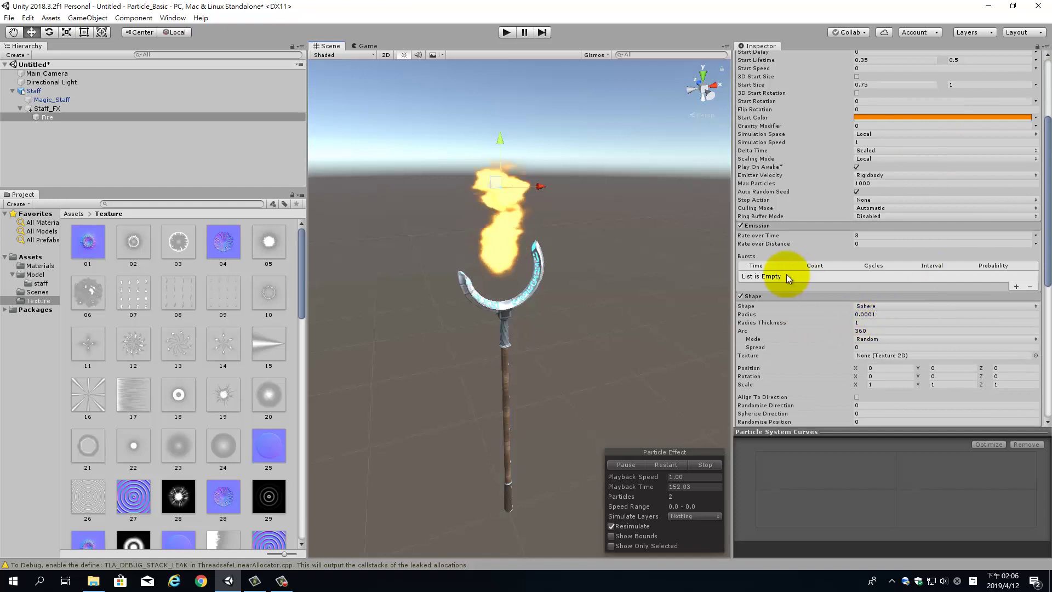
pyautogui.click(872, 236)
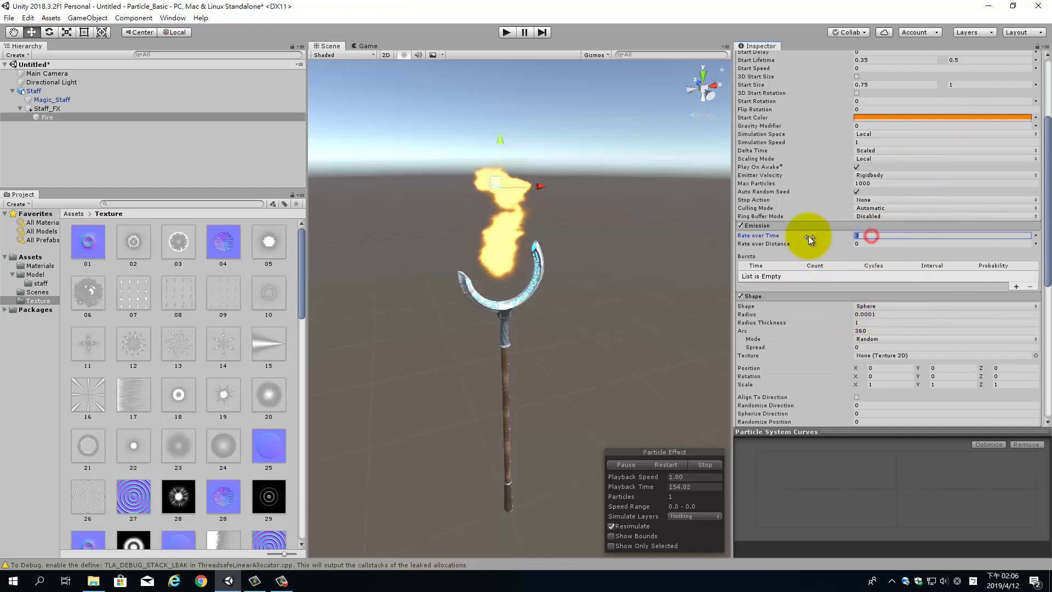
pyautogui.write('10')
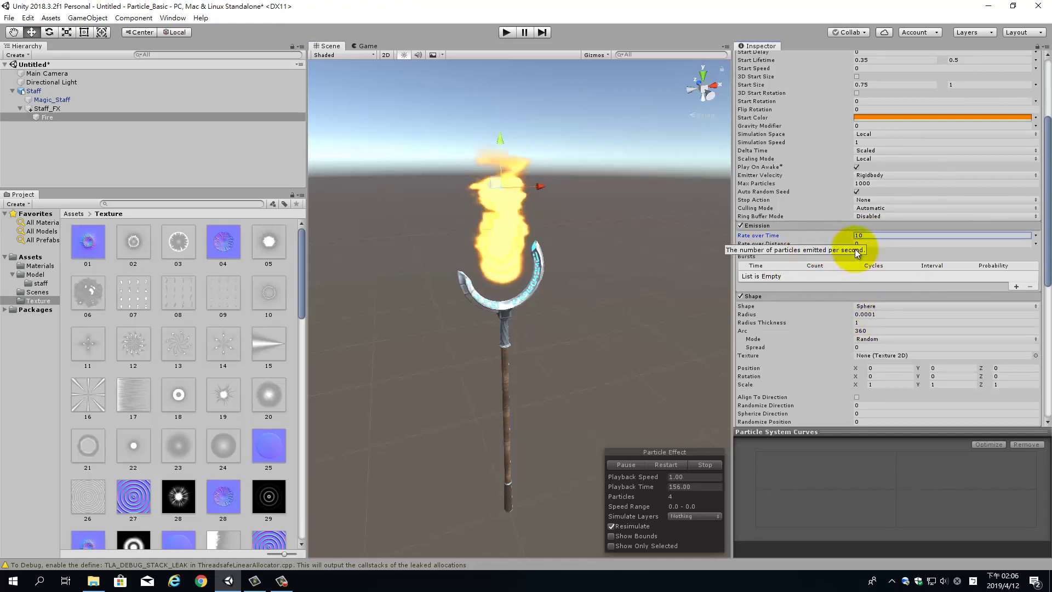
pyautogui.moveTo(841, 235)
pyautogui.mouseDown()
pyautogui.moveTo(912, 240)
pyautogui.moveTo(1, 246)
pyautogui.mouseUp()
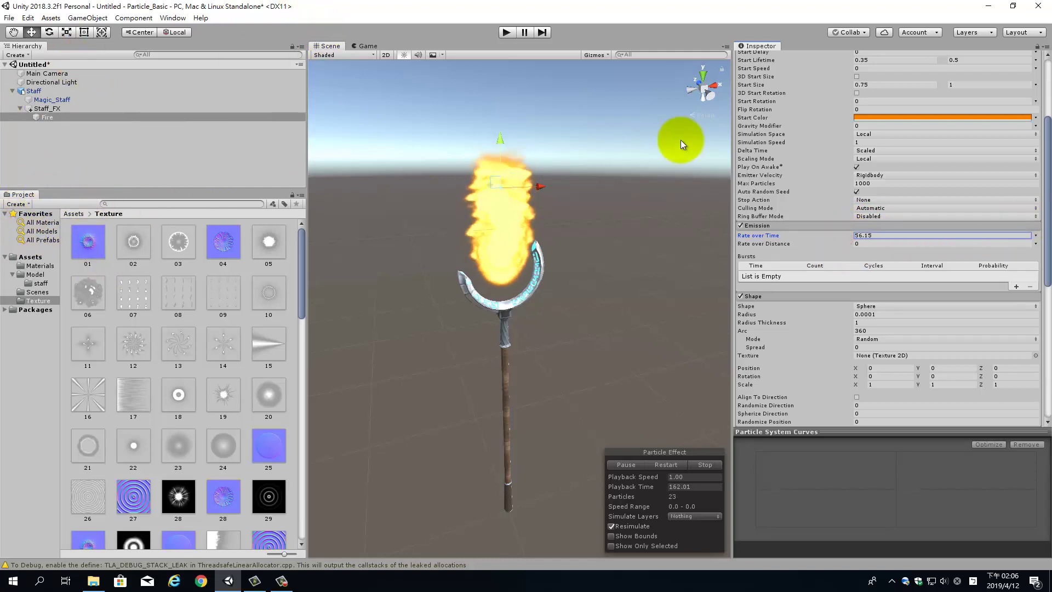
pyautogui.click(876, 234)
pyautogui.write('5')
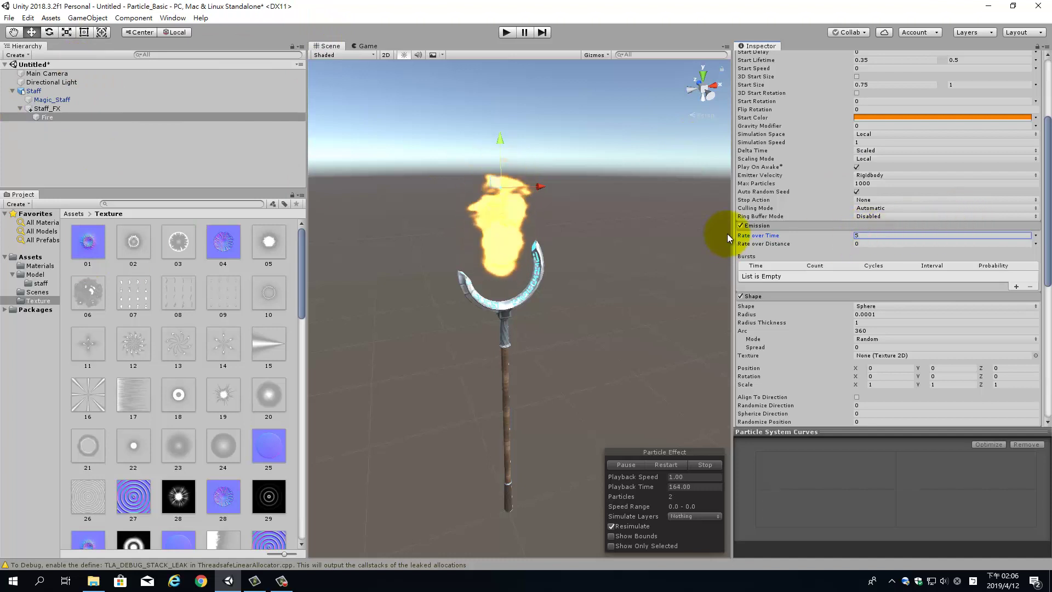
pyautogui.click(878, 237)
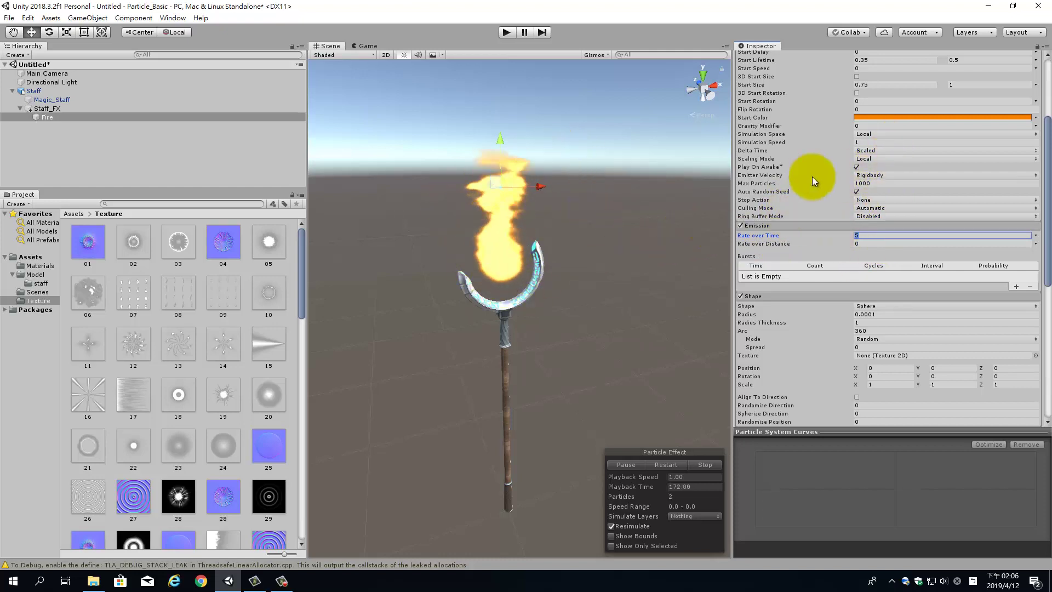
# Shift the Fire particles' start colour from orange toward yellow
pyautogui.click(925, 117)
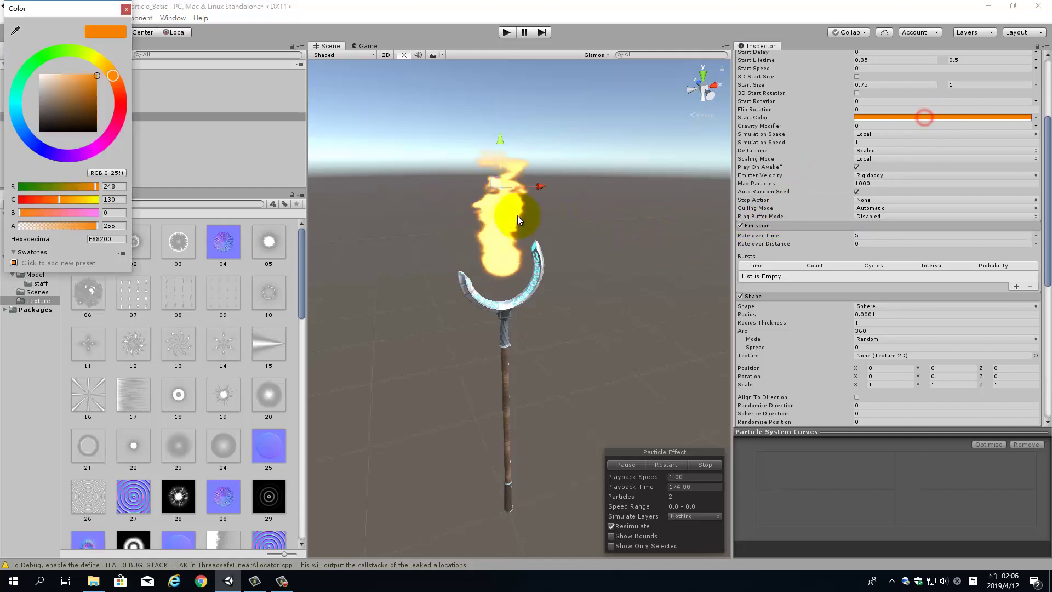
pyautogui.moveTo(109, 75)
pyautogui.mouseDown()
pyautogui.moveTo(100, 58)
pyautogui.moveTo(113, 98)
pyautogui.moveTo(116, 77)
pyautogui.mouseUp()
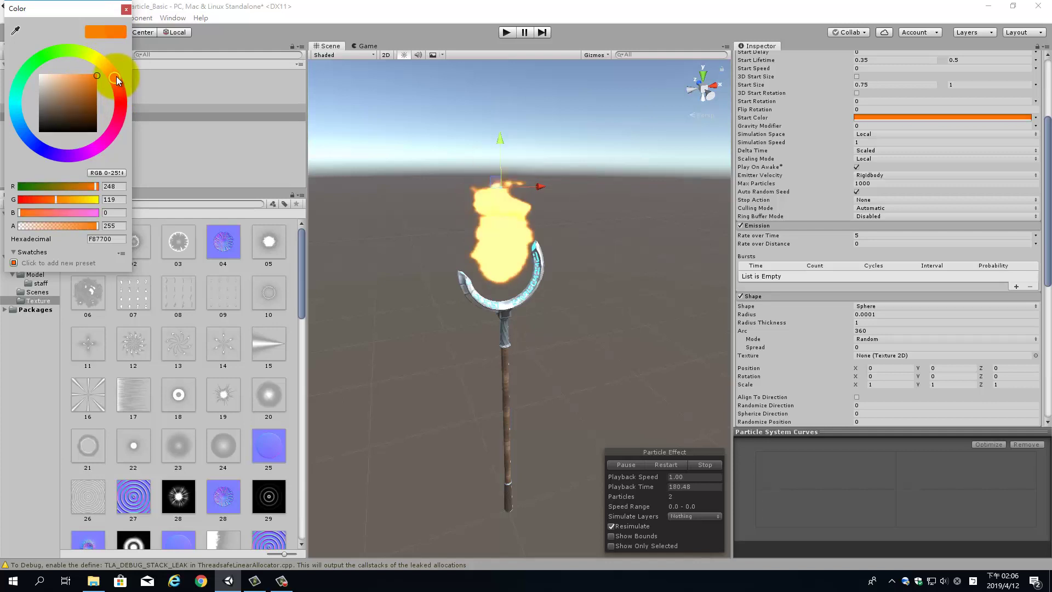
pyautogui.click(126, 10)
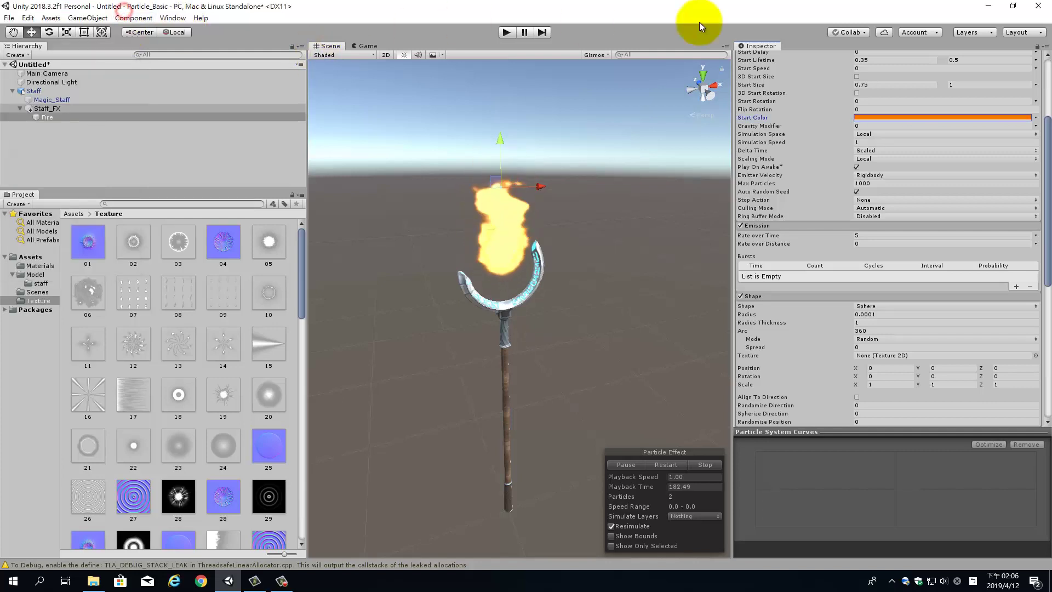
# Switch Start Color to Gradient mode and open the gradient in the Gradient Editor
pyautogui.click(1036, 119)
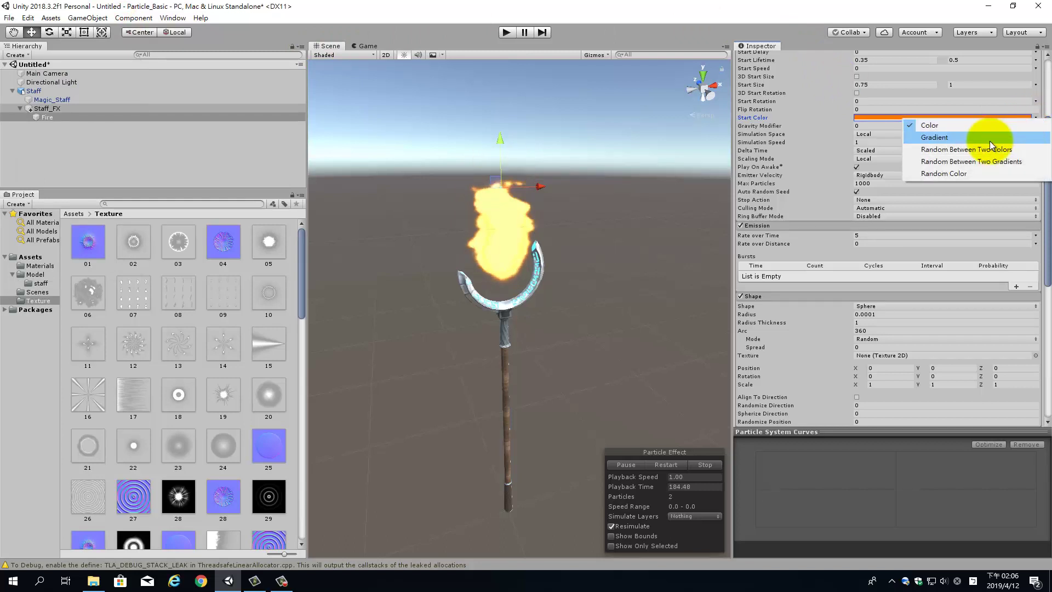
pyautogui.click(990, 143)
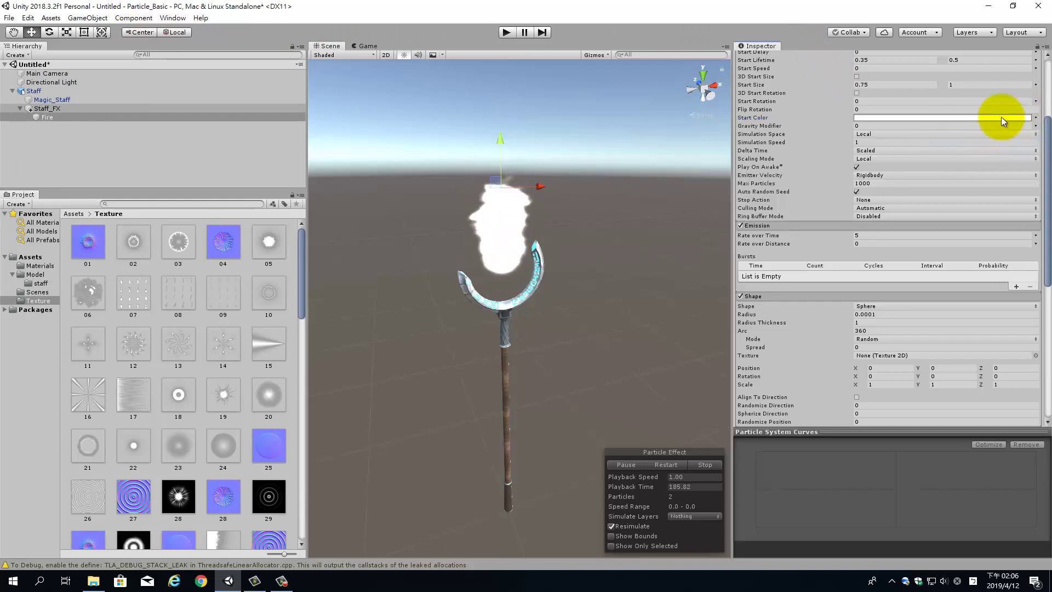
pyautogui.click(1036, 119)
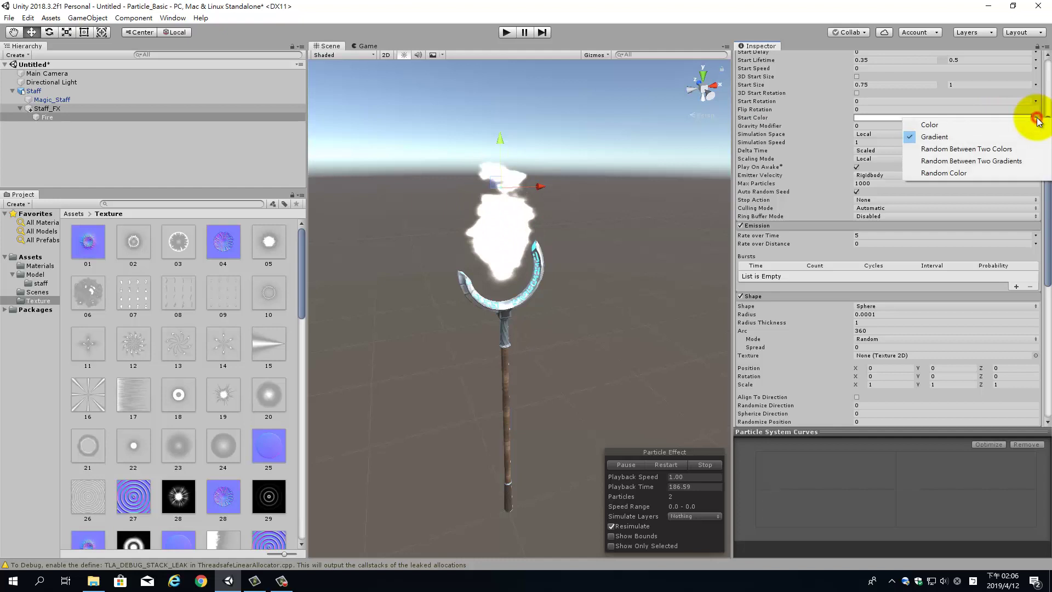
pyautogui.click(974, 138)
pyautogui.click(958, 118)
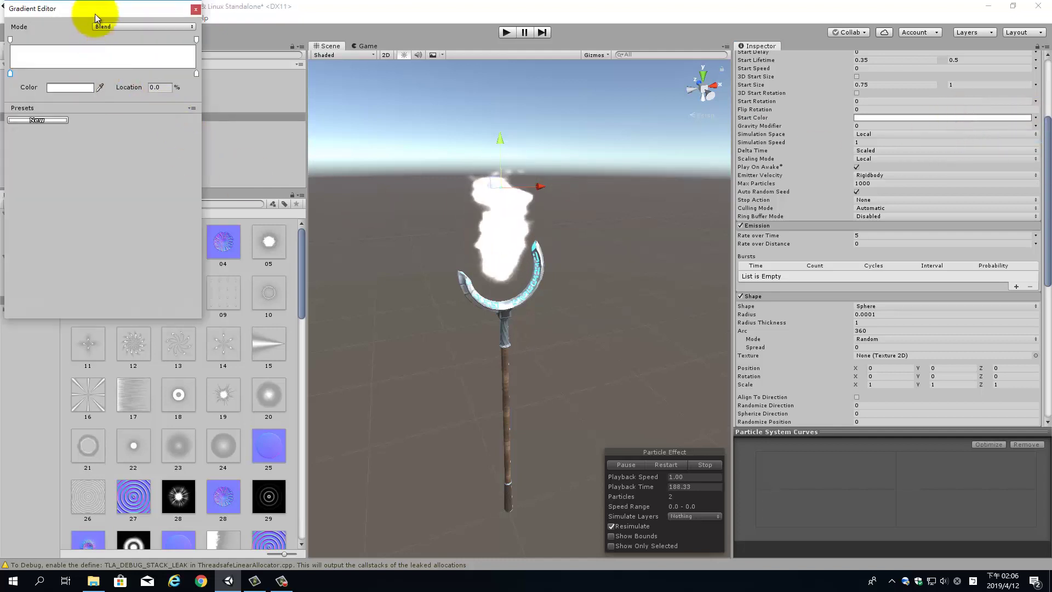
# Set the gradient's start and end alpha keys to 0 so both ends fade out
pyautogui.moveTo(95, 14); pyautogui.dragTo(295, 162)
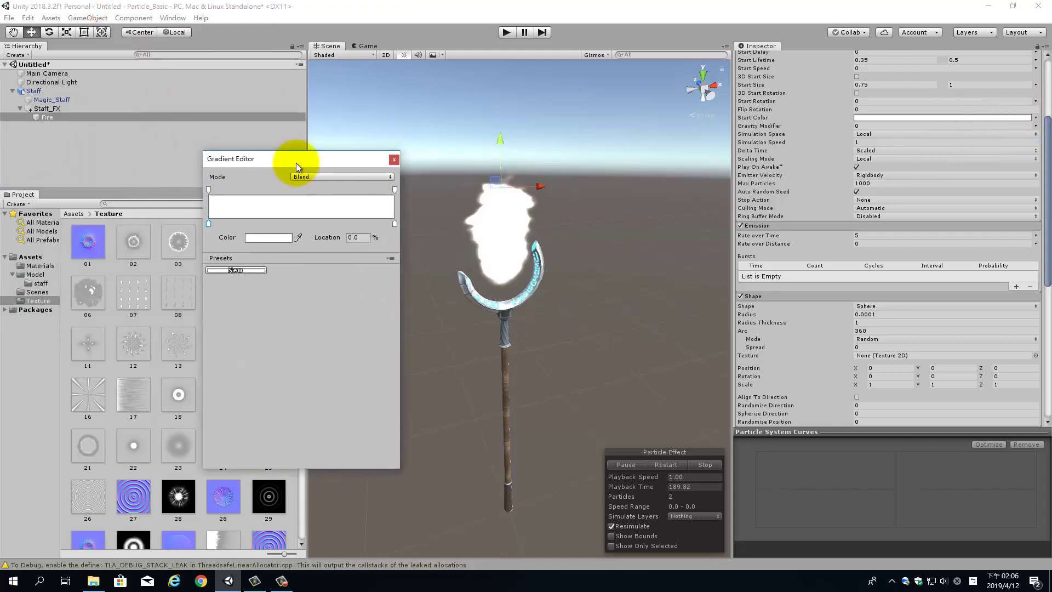
pyautogui.click(230, 191)
pyautogui.click(355, 190)
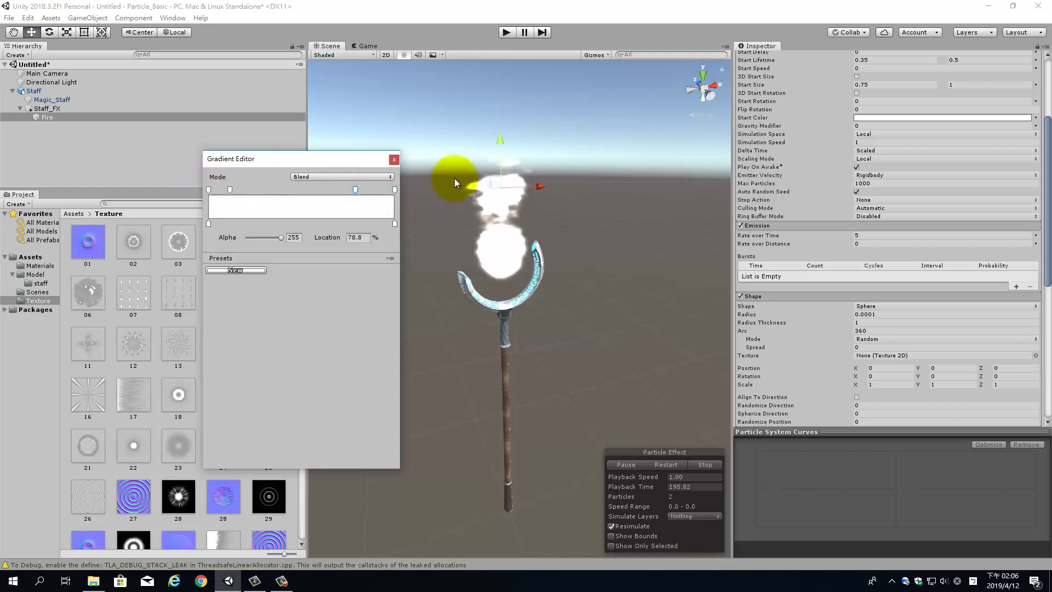
pyautogui.click(209, 190)
pyautogui.moveTo(279, 237); pyautogui.dragTo(221, 239)
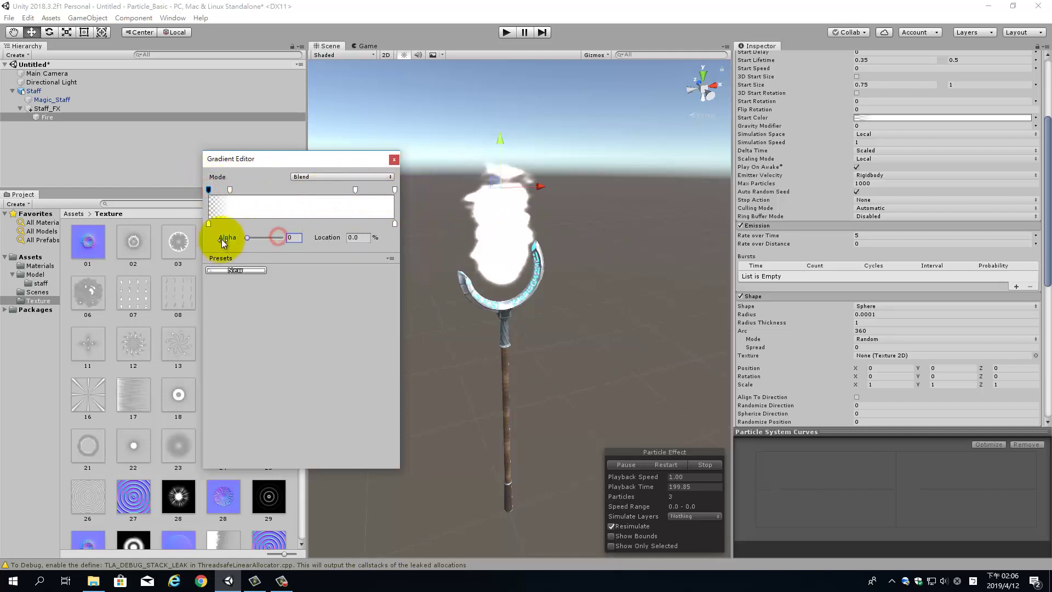
pyautogui.click(393, 190)
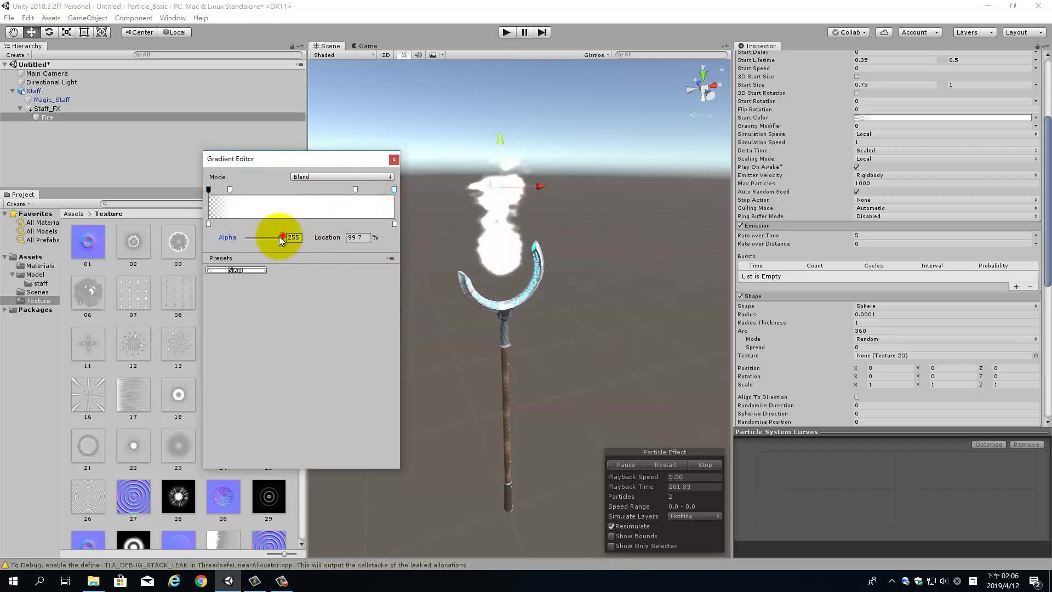
pyautogui.moveTo(280, 238); pyautogui.dragTo(222, 238)
pyautogui.moveTo(395, 190); pyautogui.dragTo(399, 190)
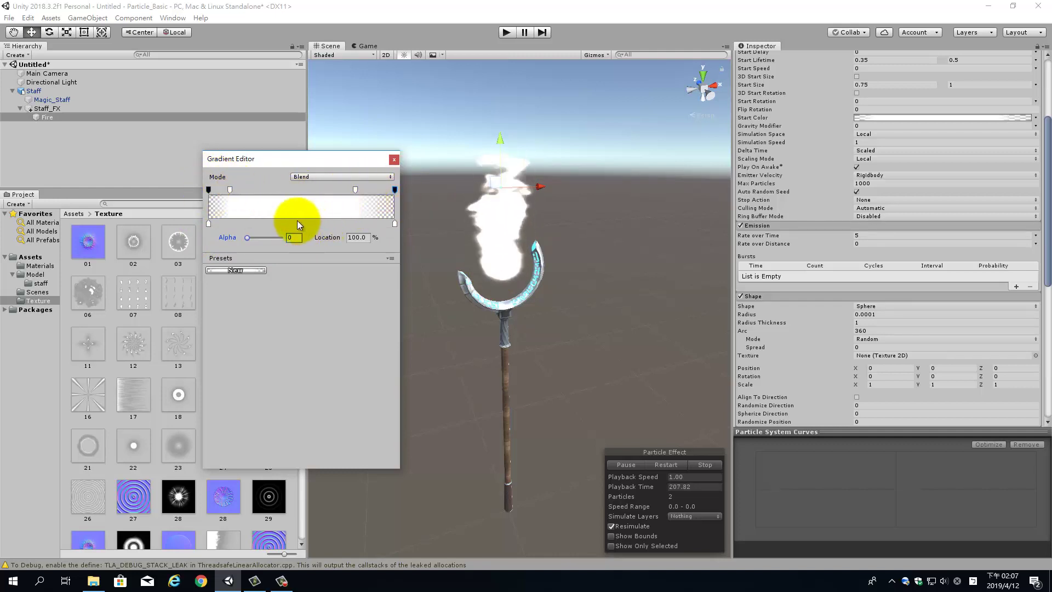
# Make the gradient's start colour key a strong yellow
pyautogui.doubleClick(208, 223)
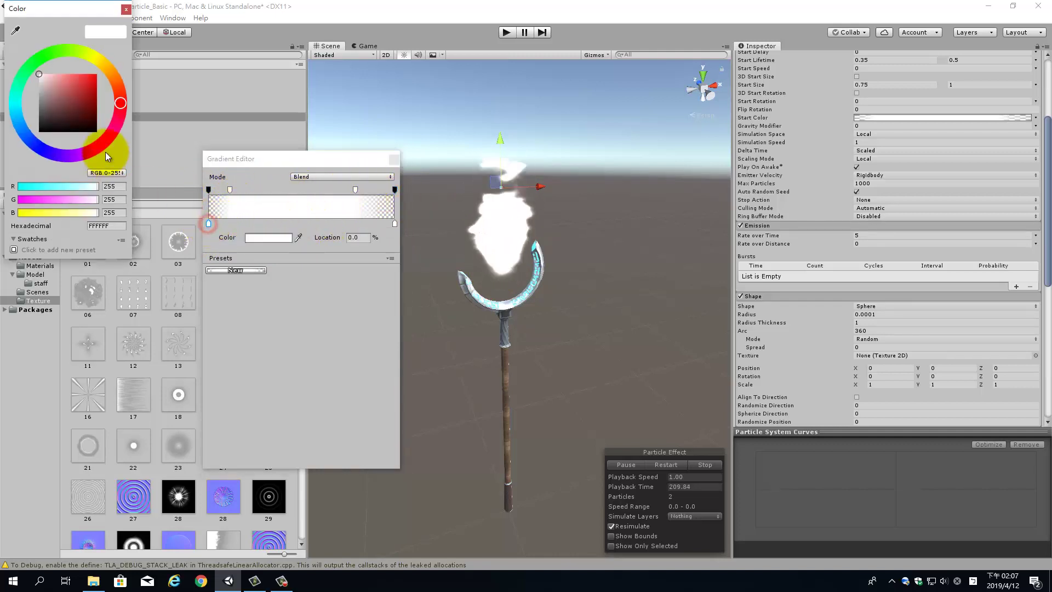
pyautogui.click(103, 64)
pyautogui.moveTo(80, 78); pyautogui.dragTo(117, 68)
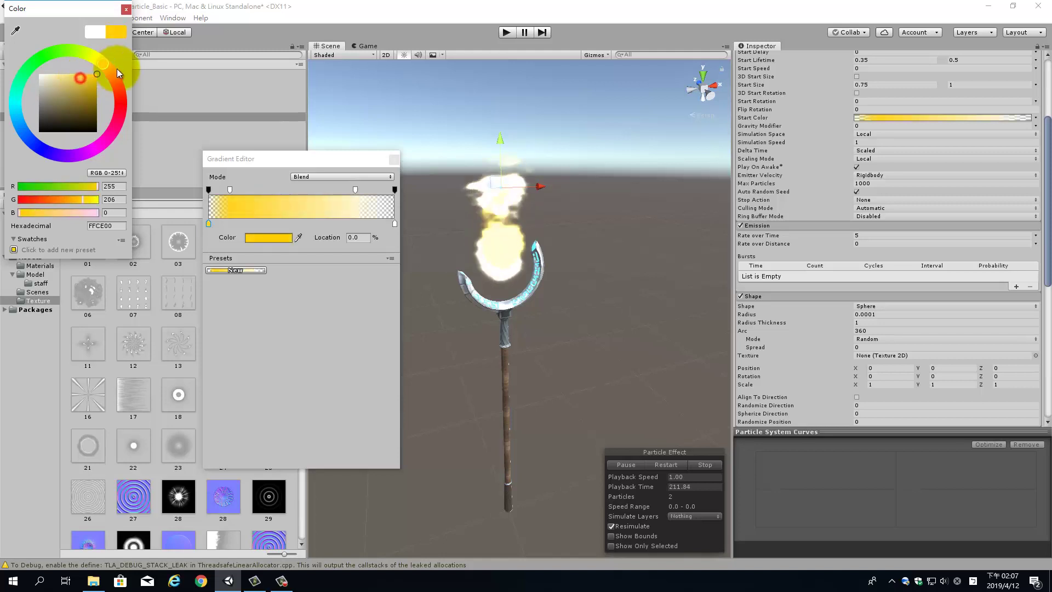
pyautogui.click(392, 226)
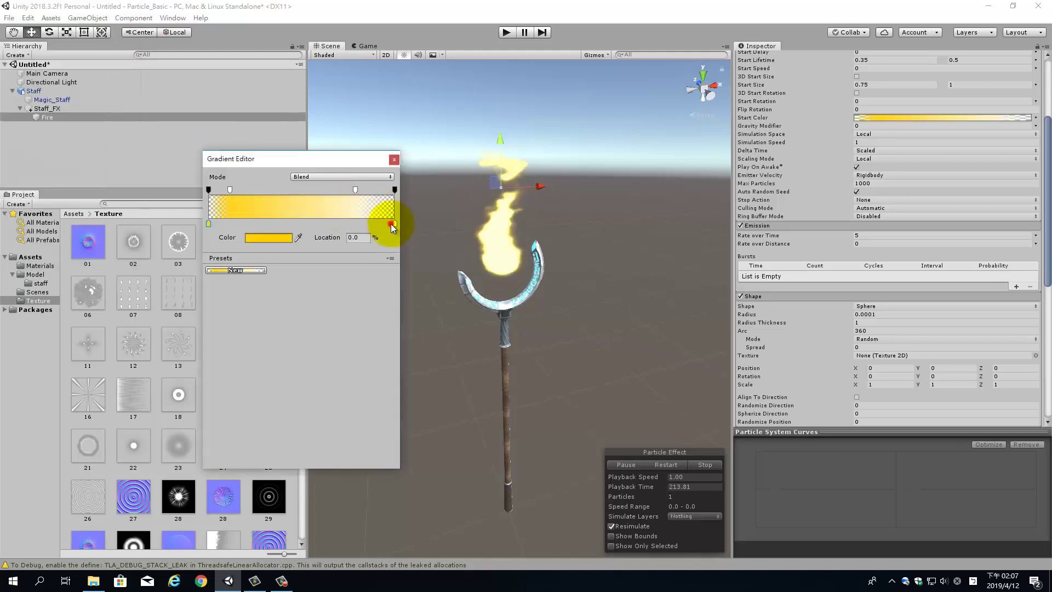
# Make the end colour key red-orange and add an orange key at 42.6%
pyautogui.doubleClick(392, 226)
pyautogui.click(393, 225)
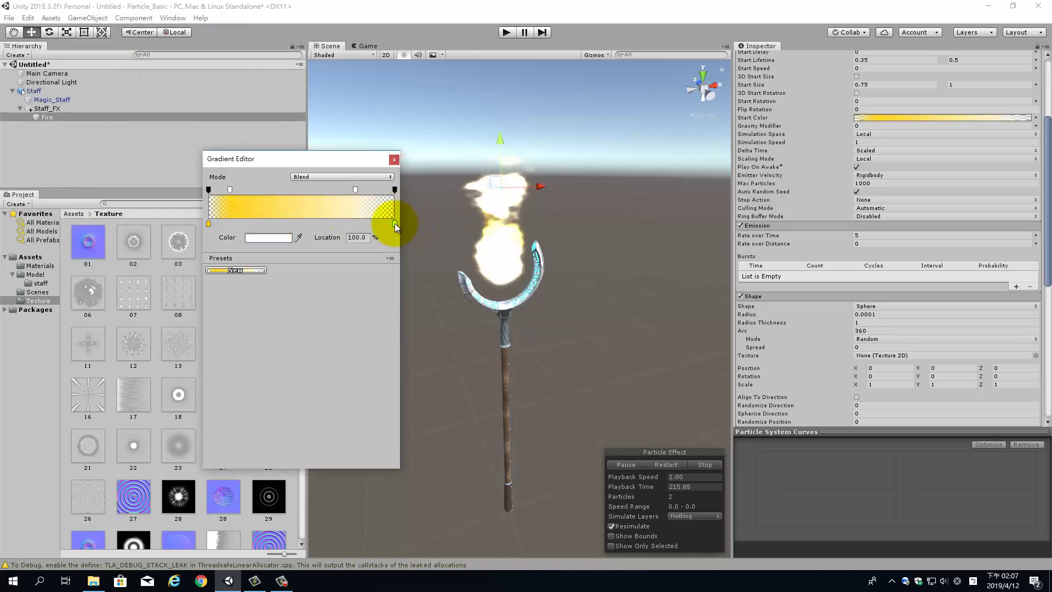
pyautogui.doubleClick(395, 223)
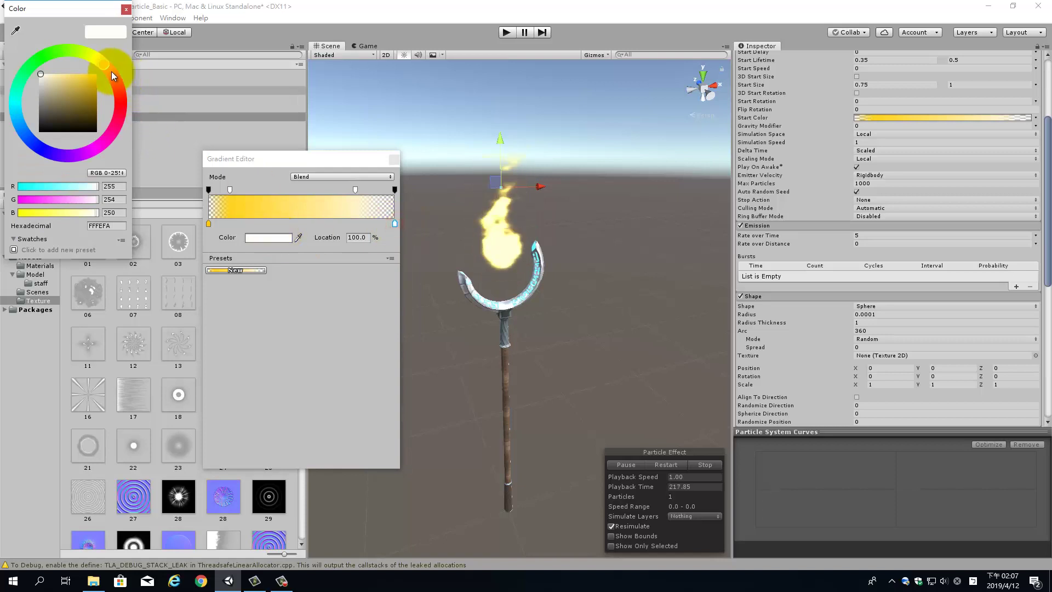
pyautogui.moveTo(111, 72)
pyautogui.mouseDown()
pyautogui.moveTo(118, 80)
pyautogui.moveTo(130, 66)
pyautogui.moveTo(124, 90)
pyautogui.mouseUp()
pyautogui.click(275, 159)
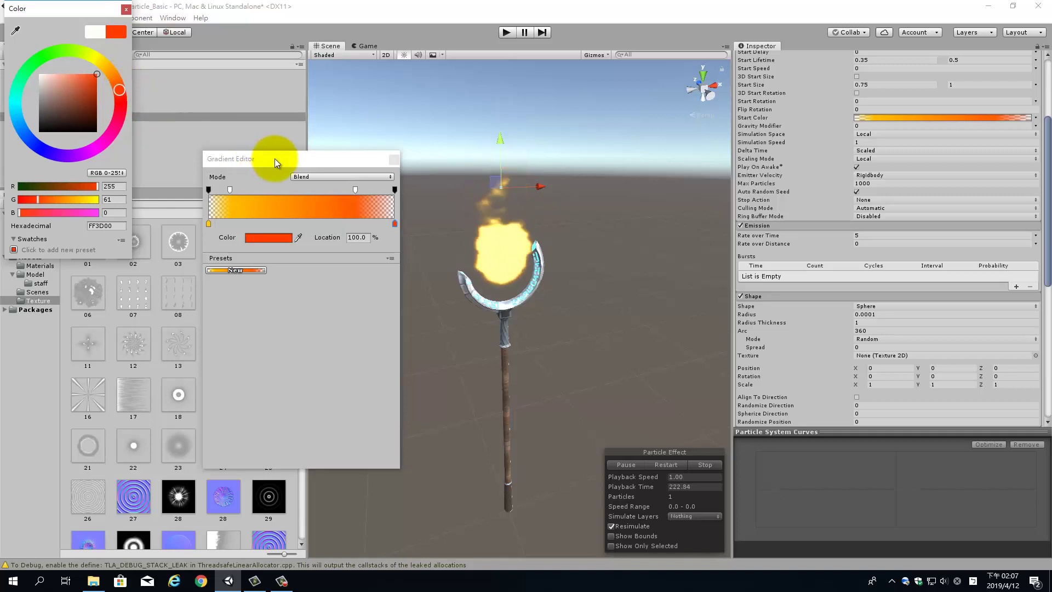
pyautogui.click(284, 220)
pyautogui.click(285, 218)
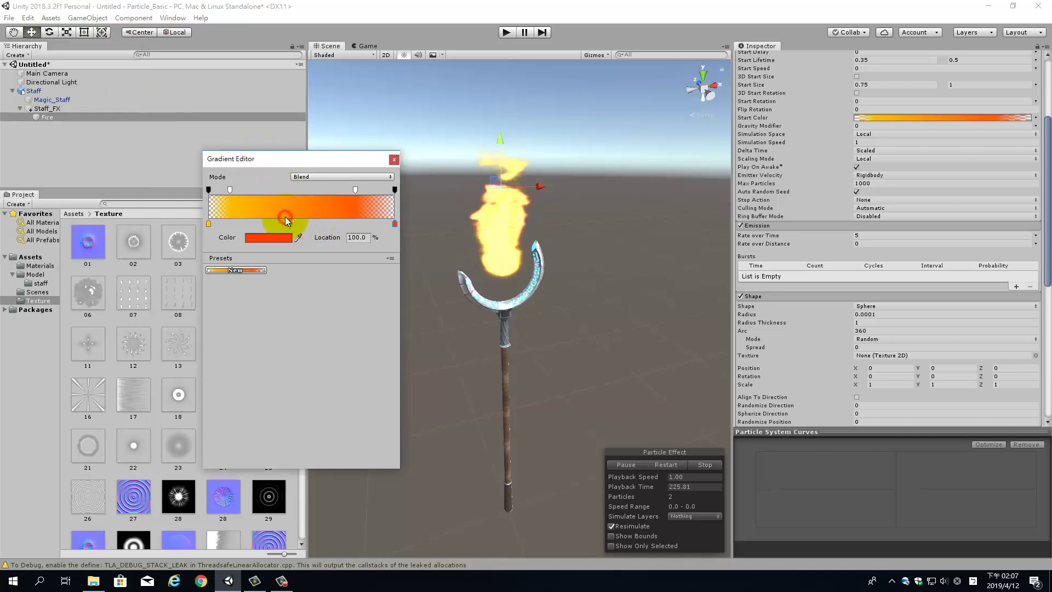
pyautogui.click(288, 221)
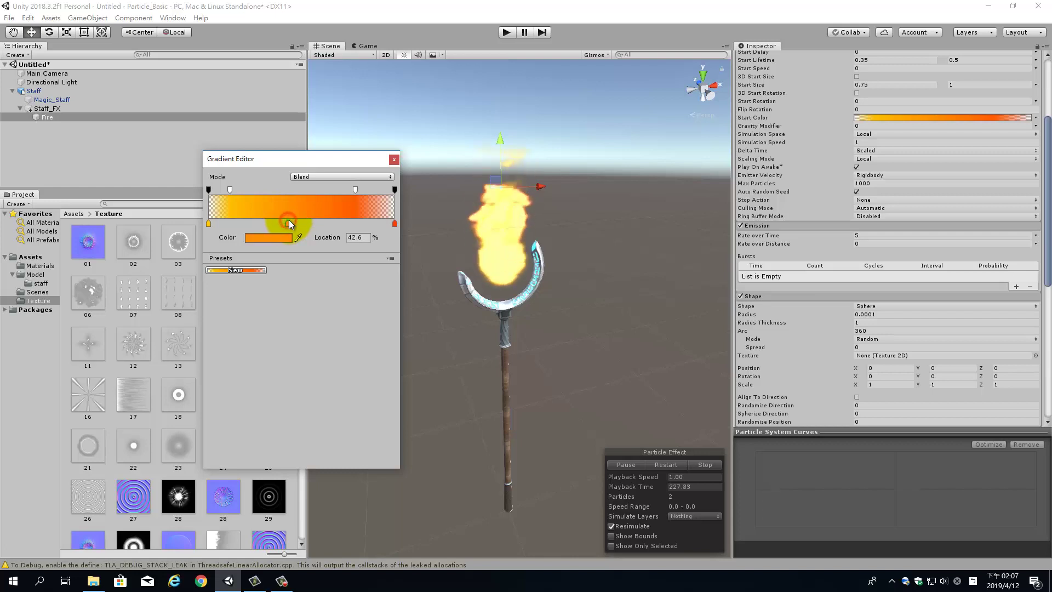
pyautogui.doubleClick(288, 223)
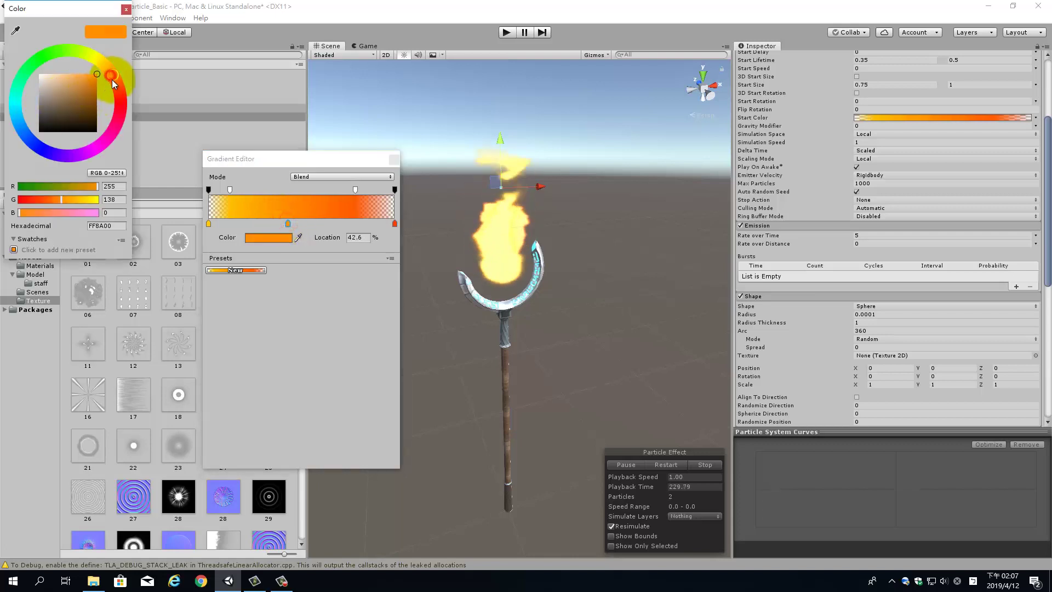
# Brighten the start key to pure saturated yellow, save the gradient as a new preset, and close
pyautogui.click(208, 223)
pyautogui.doubleClick(209, 223)
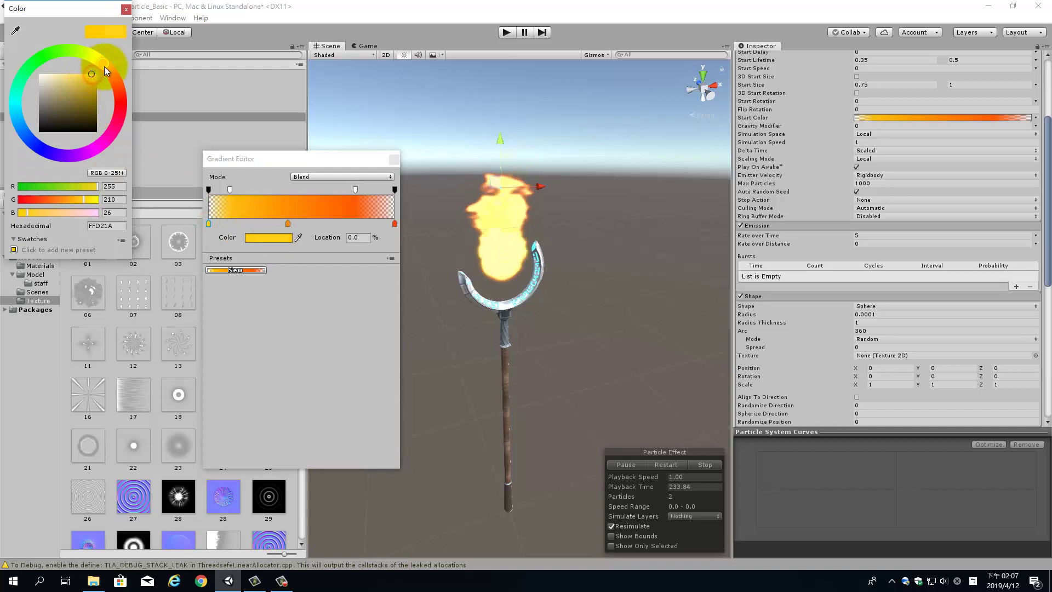
pyautogui.moveTo(104, 67); pyautogui.dragTo(101, 51)
pyautogui.moveTo(91, 87); pyautogui.dragTo(97, 74)
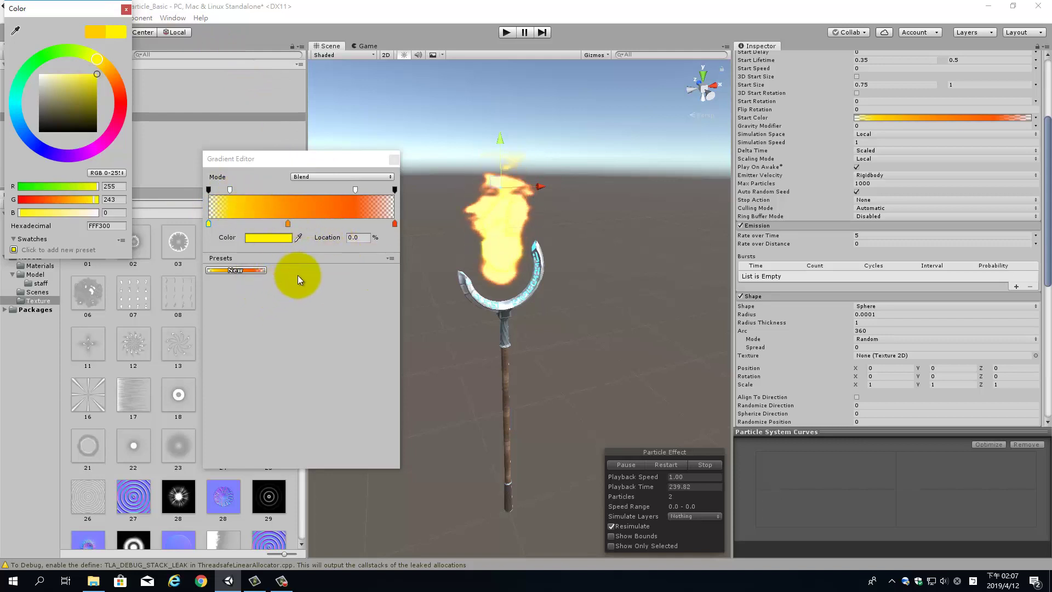
pyautogui.click(232, 270)
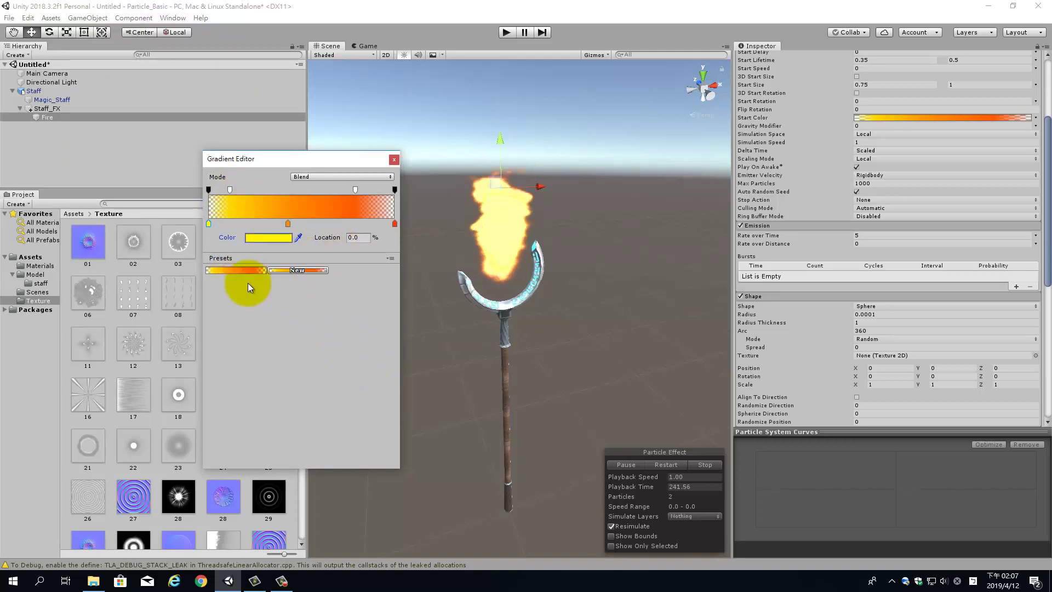
pyautogui.click(393, 160)
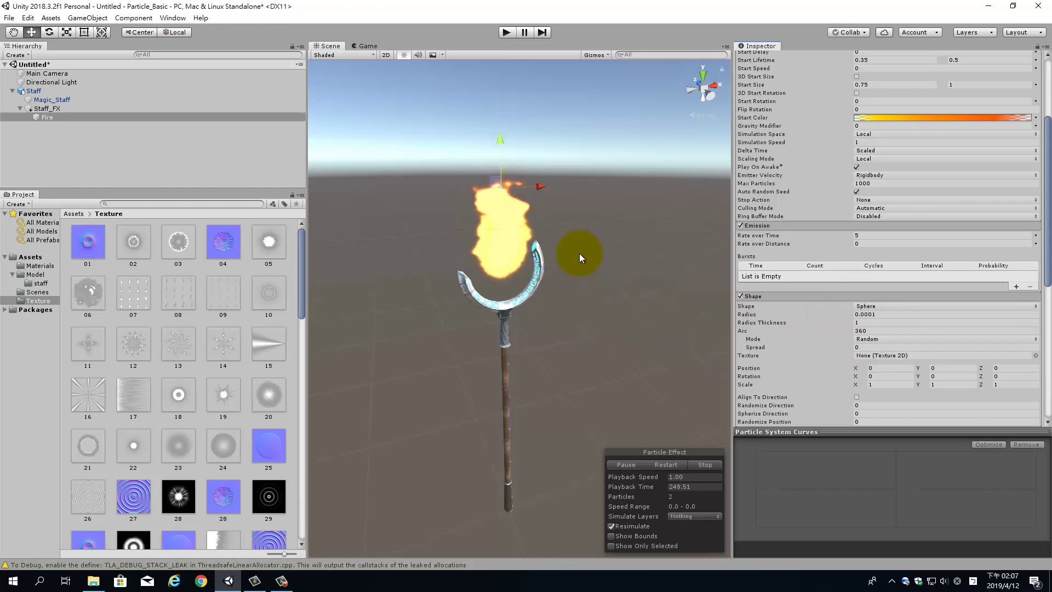
# Copy and paste the Fire particle system, naming the duplicate Fire2
pyautogui.rightClick(47, 117)
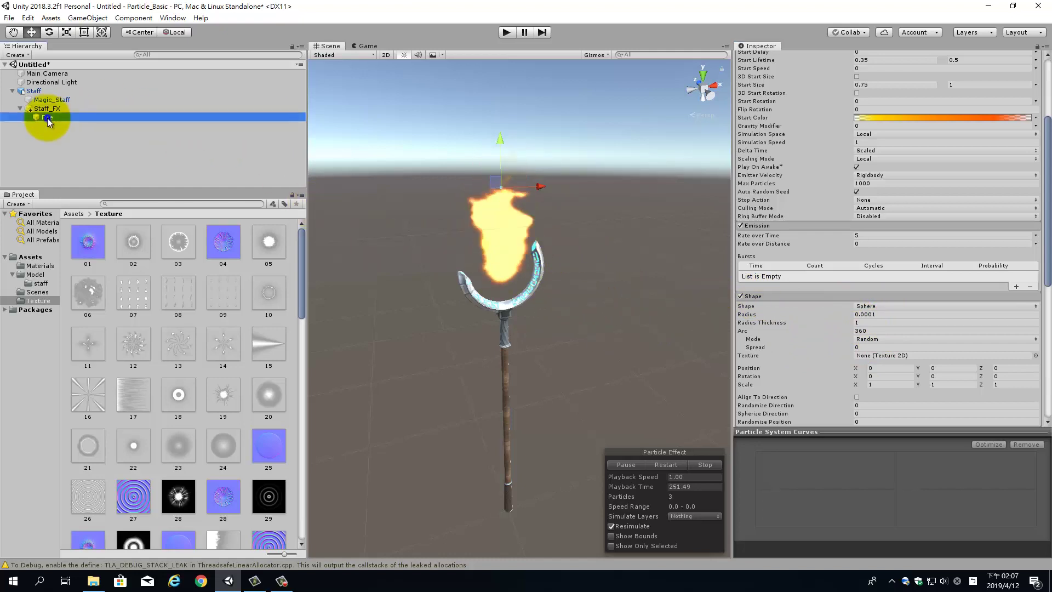
pyautogui.click(74, 125)
pyautogui.rightClick(57, 129)
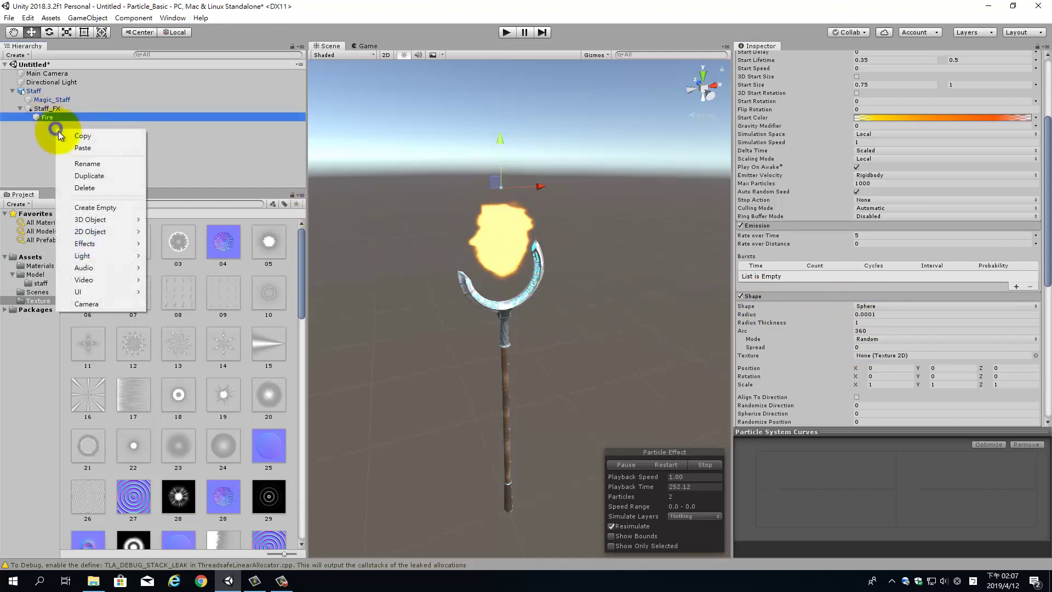
pyautogui.click(83, 148)
pyautogui.moveTo(29, 127); pyautogui.dragTo(38, 124)
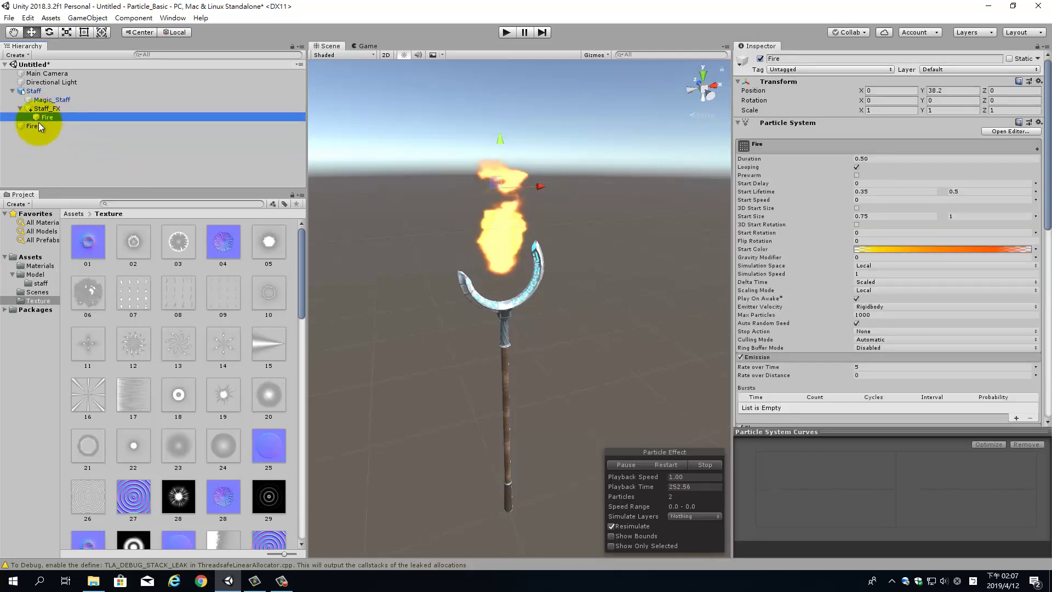
pyautogui.click(41, 127)
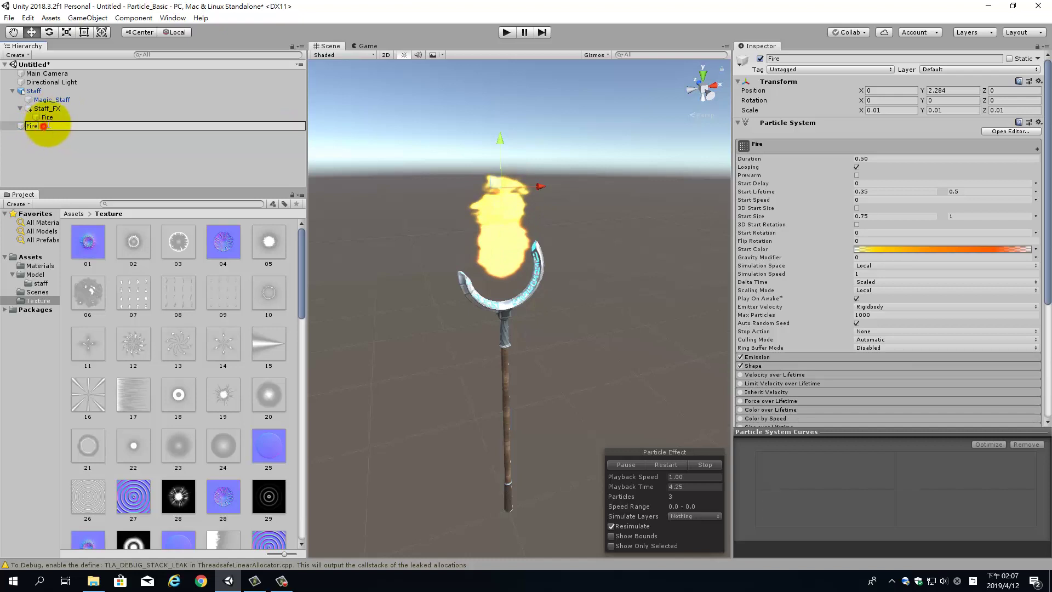
pyautogui.write('2')
pyautogui.press('Return')
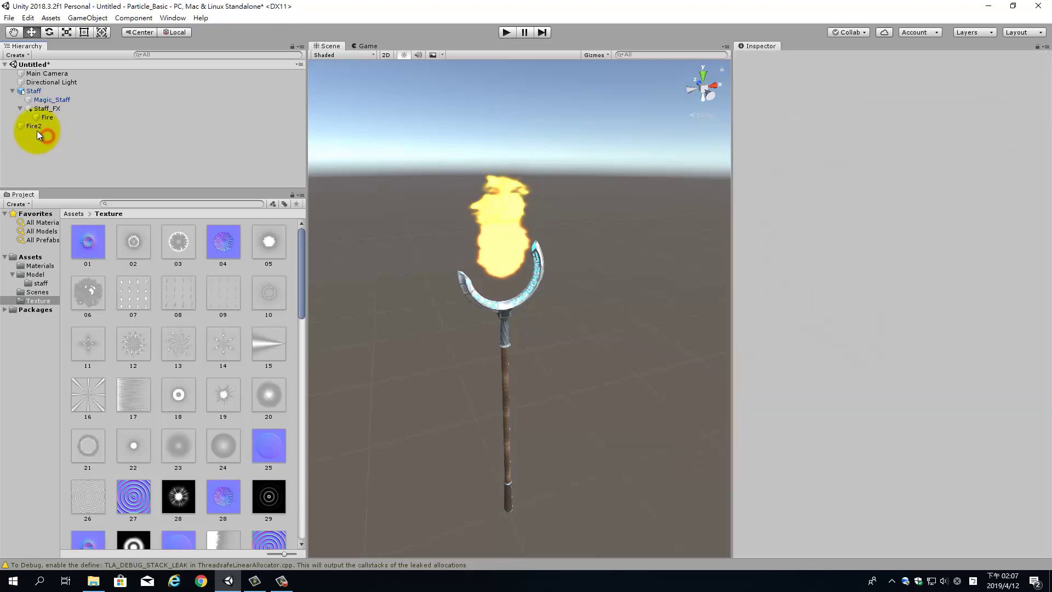
# Parent Fire2 under Staff_FX, place the original first, and rename it Fire1
pyautogui.moveTo(34, 127); pyautogui.dragTo(52, 110)
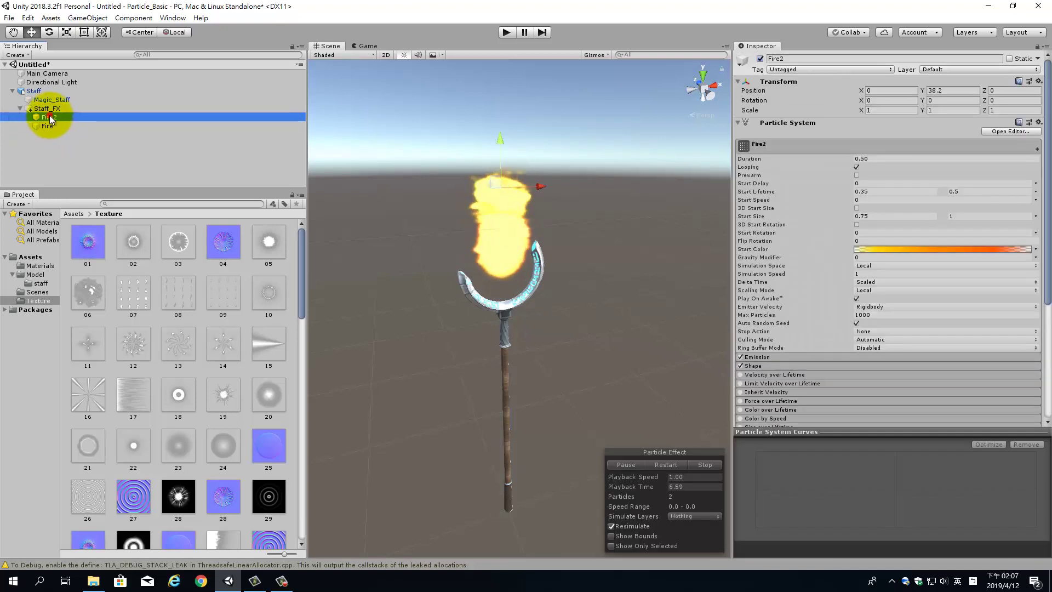
pyautogui.moveTo(53, 125); pyautogui.dragTo(52, 113)
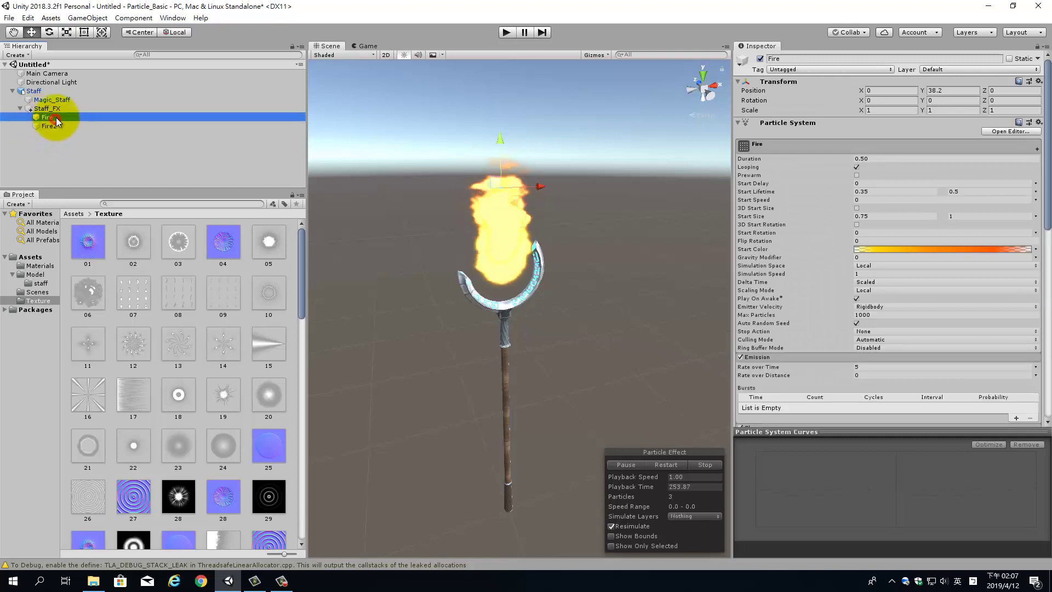
pyautogui.click(55, 117)
pyautogui.write('1')
pyautogui.press('Return')
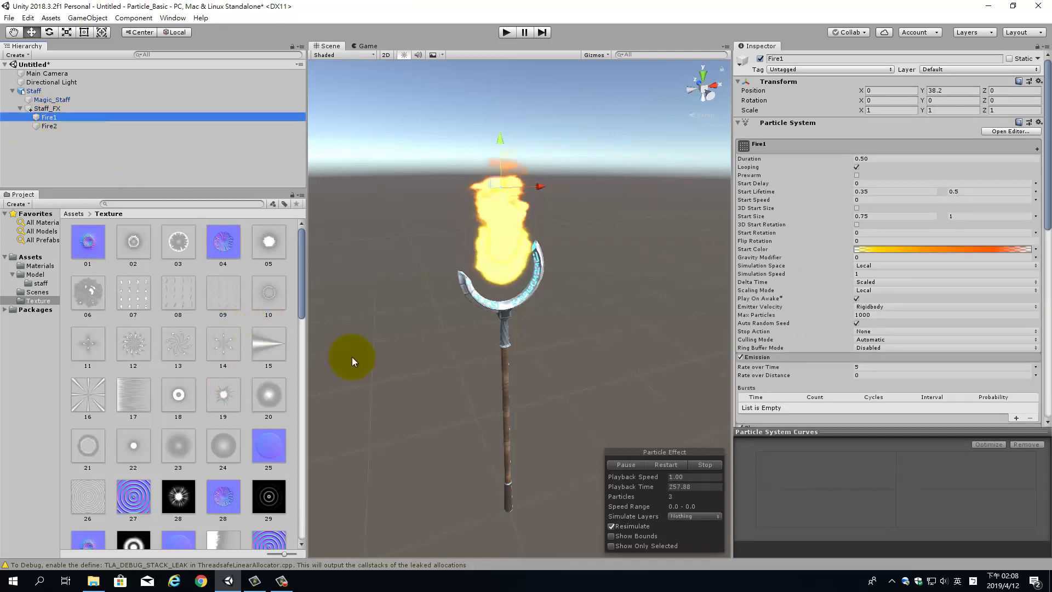
# Deactivate the Fire1 object from the Inspector's active checkbox
pyautogui.click(57, 124)
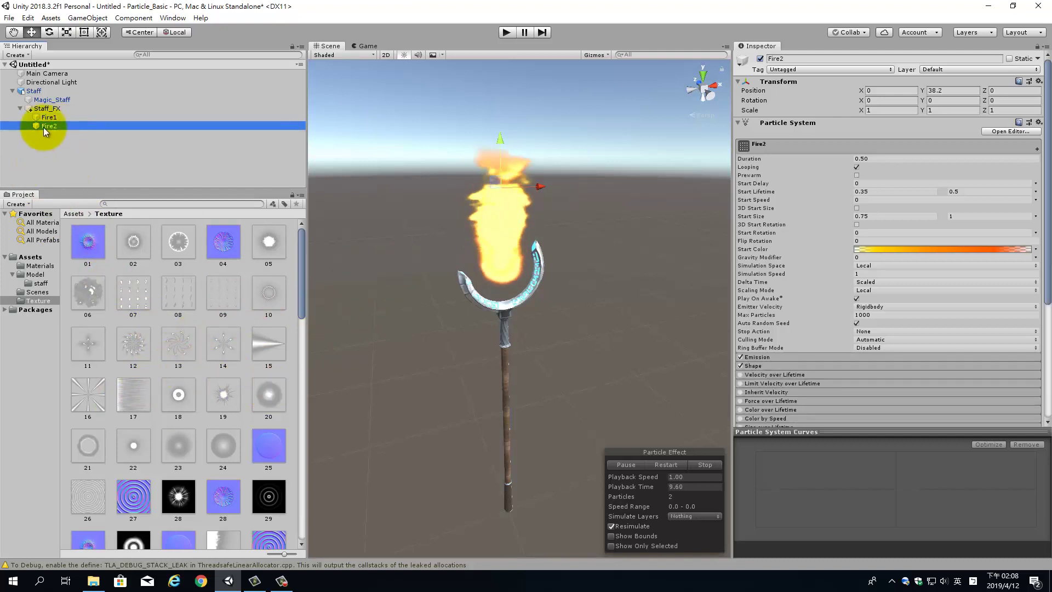
pyautogui.click(48, 117)
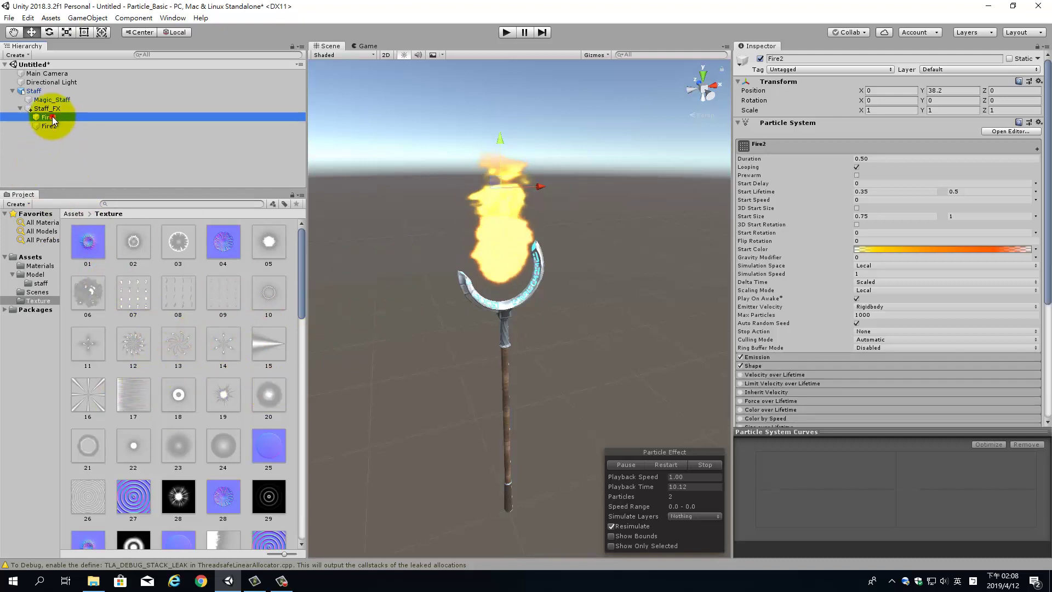
pyautogui.click(760, 58)
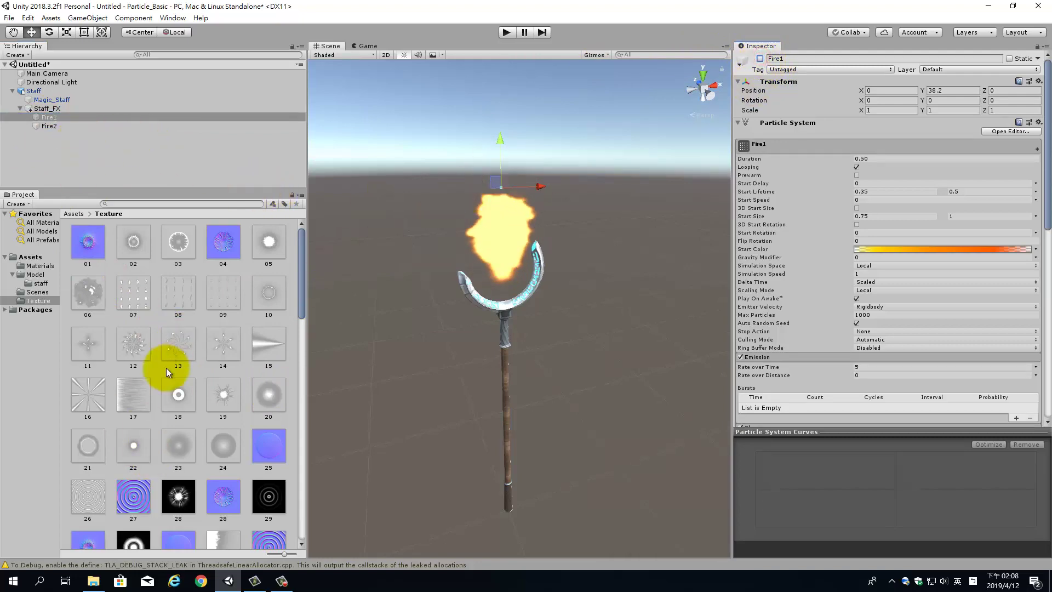
# Open the Assets/Materials folder and select the M_Fire material
pyautogui.scroll(-4, 185, 390)
pyautogui.scroll(-4, 182, 387)
pyautogui.scroll(-3, 164, 373)
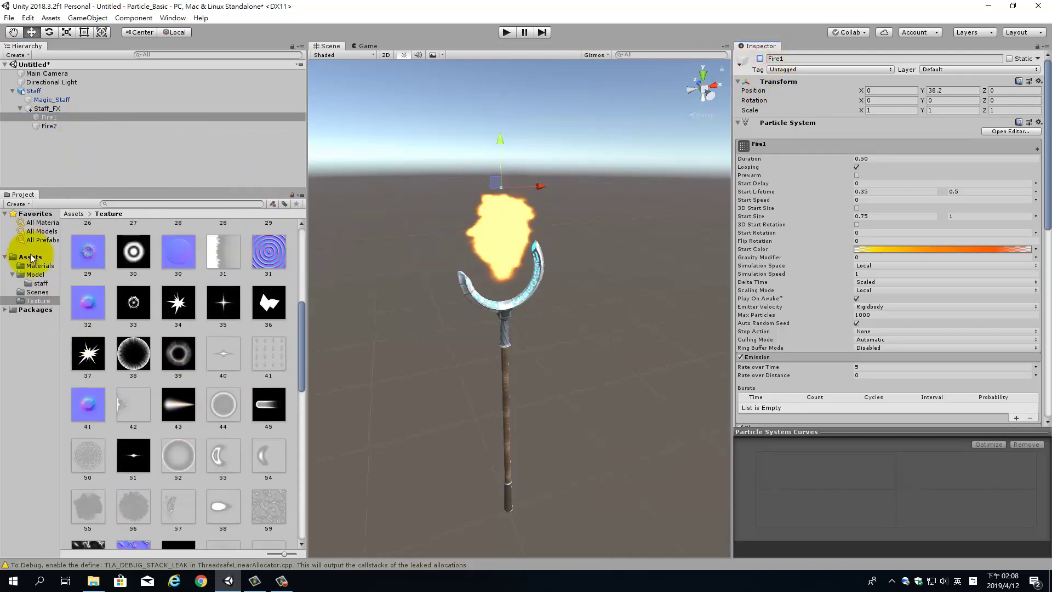
pyautogui.click(39, 266)
pyautogui.rightClick(156, 305)
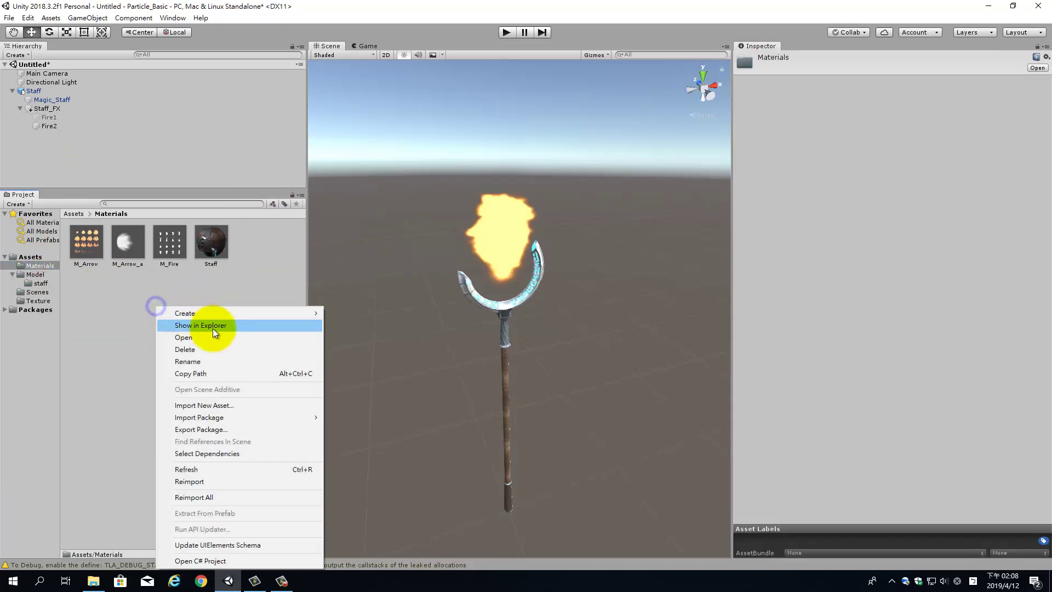
pyautogui.click(181, 284)
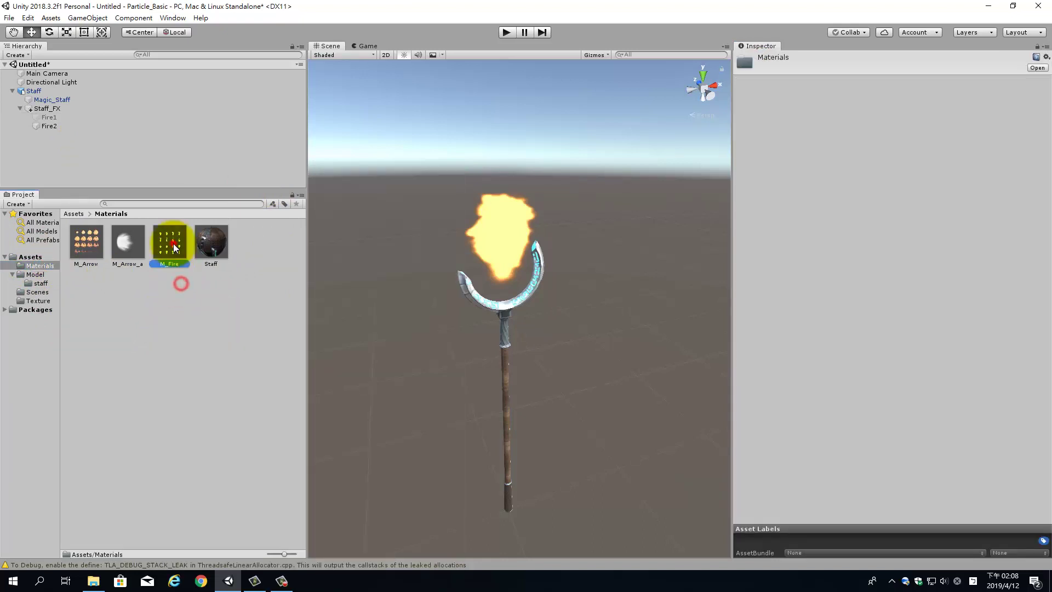
pyautogui.rightClick(172, 243)
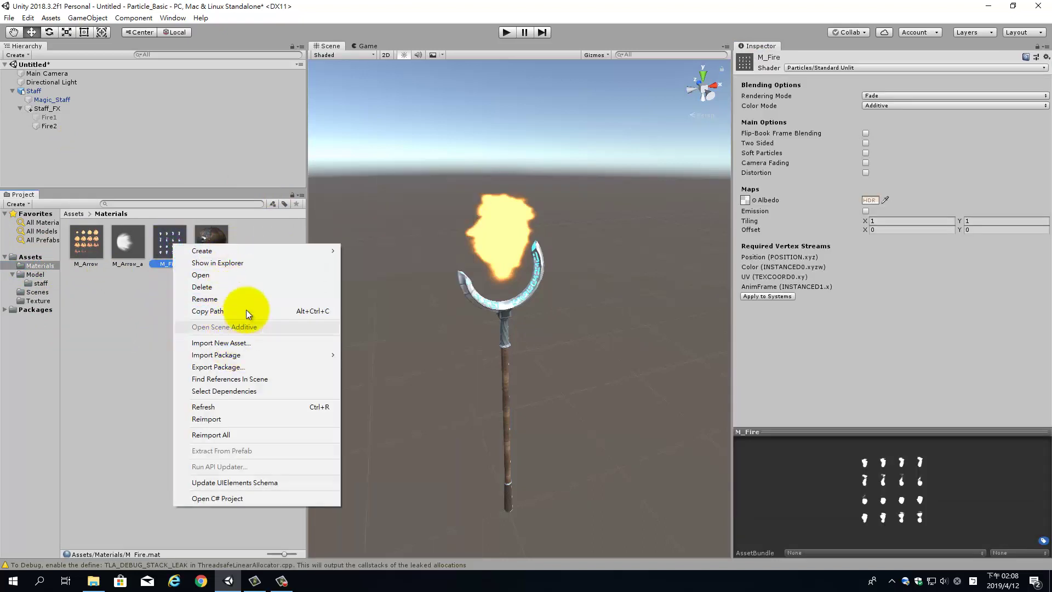
pyautogui.click(281, 580)
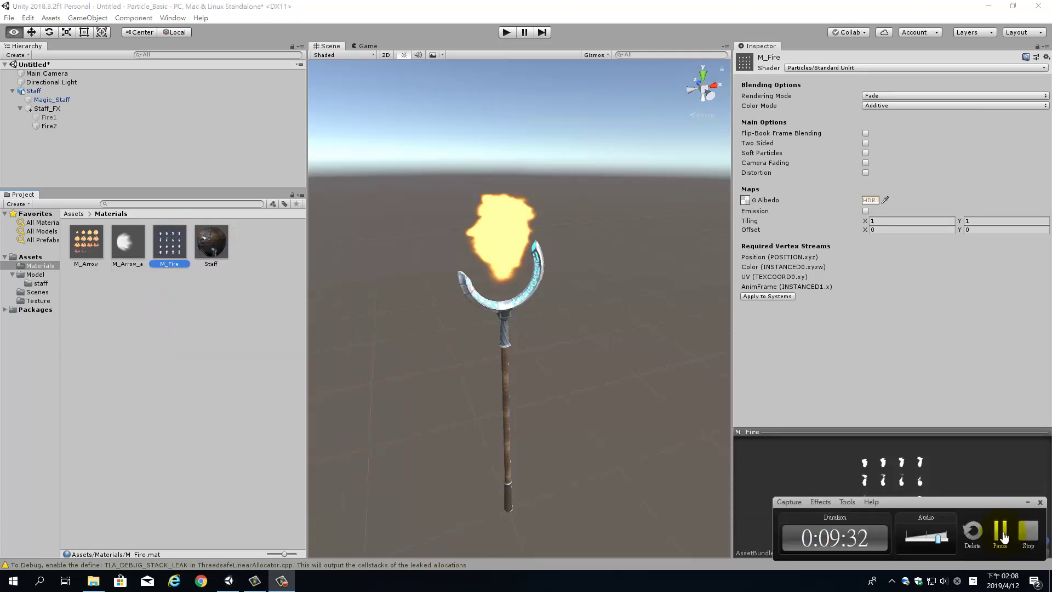
pyautogui.click(1003, 534)
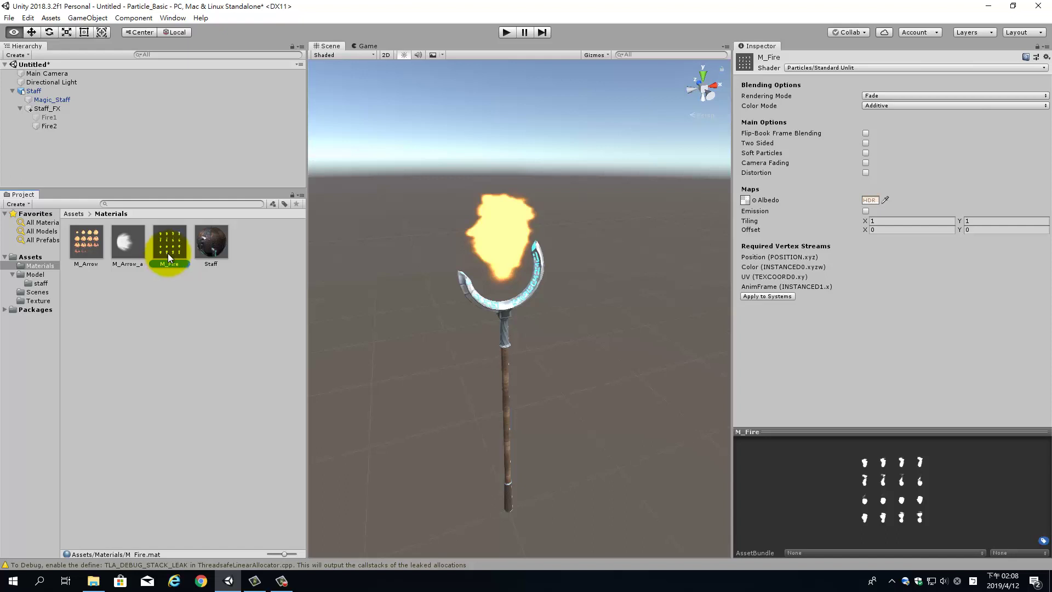
pyautogui.click(159, 310)
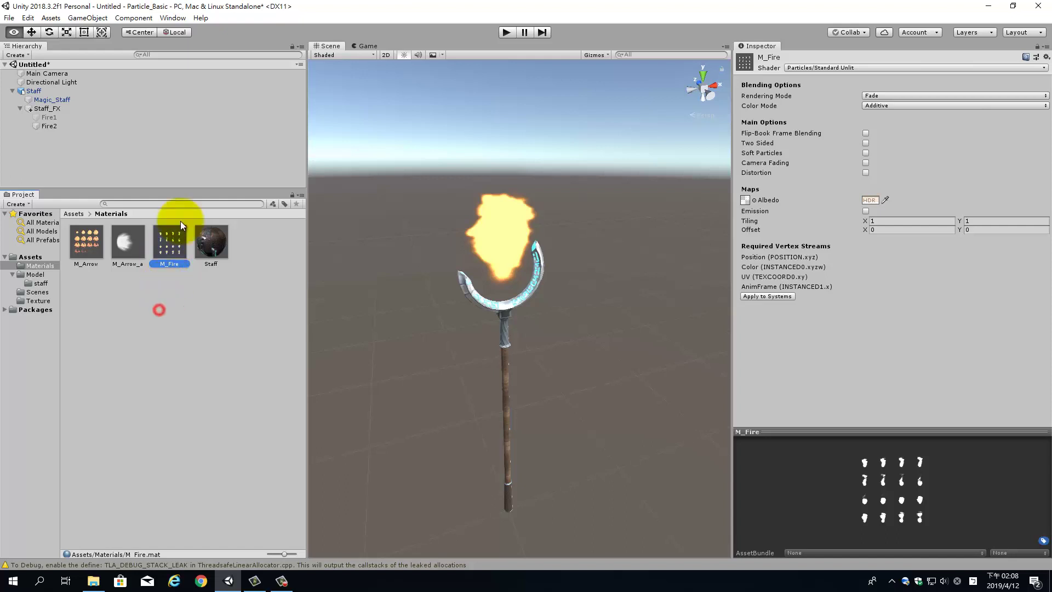
# Duplicate M_Fire as M_Fire02 and rename the original to M_Fire01
pyautogui.click(27, 17)
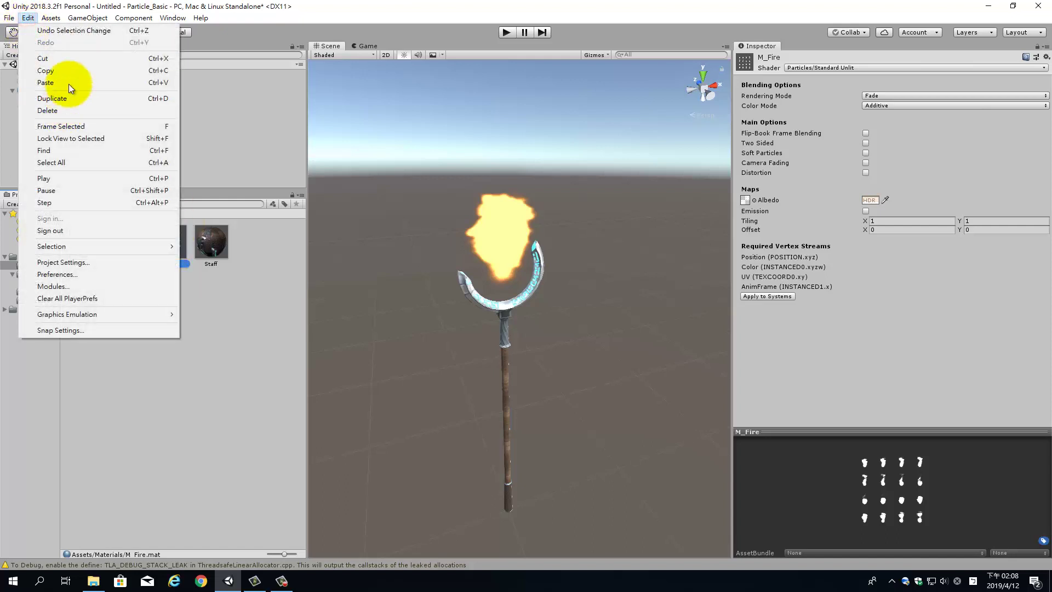
pyautogui.click(68, 101)
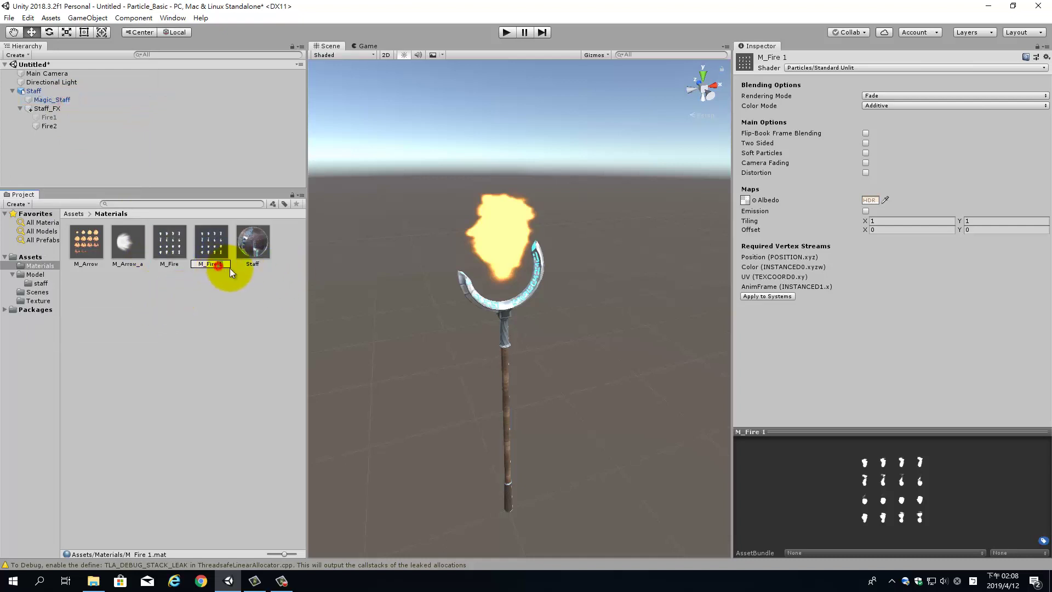
pyautogui.press('BackSpace')
pyautogui.press('BackSpace')
pyautogui.write('02')
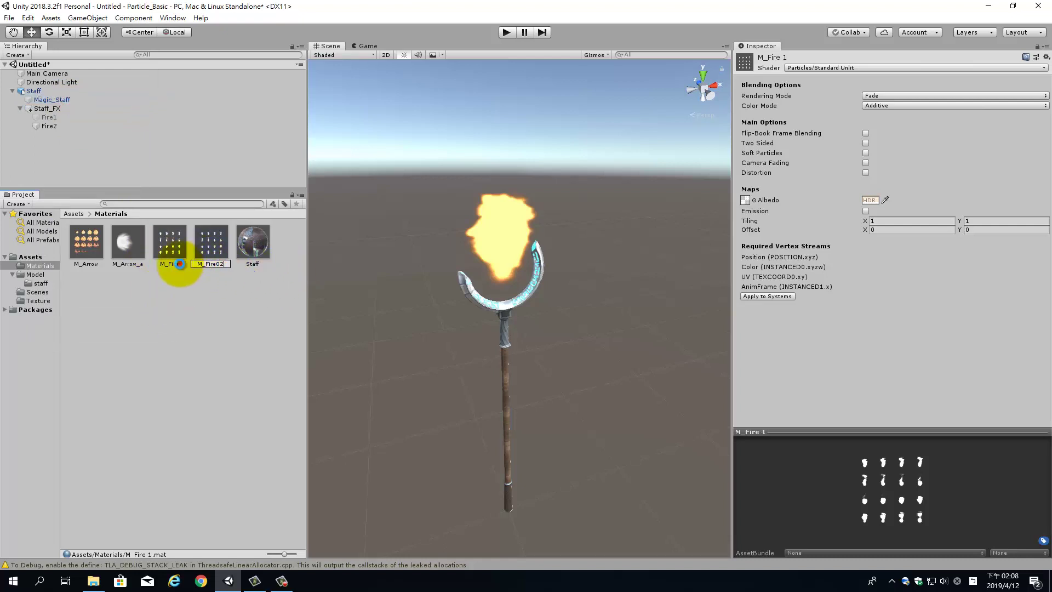
pyautogui.click(181, 266)
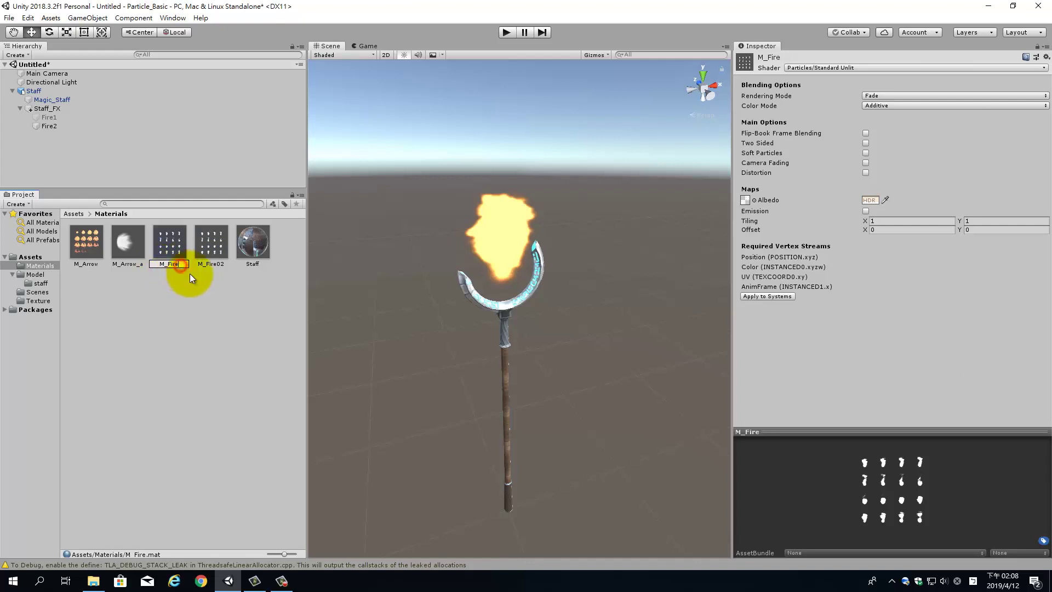
pyautogui.write('01')
pyautogui.press('Return')
pyautogui.click(222, 251)
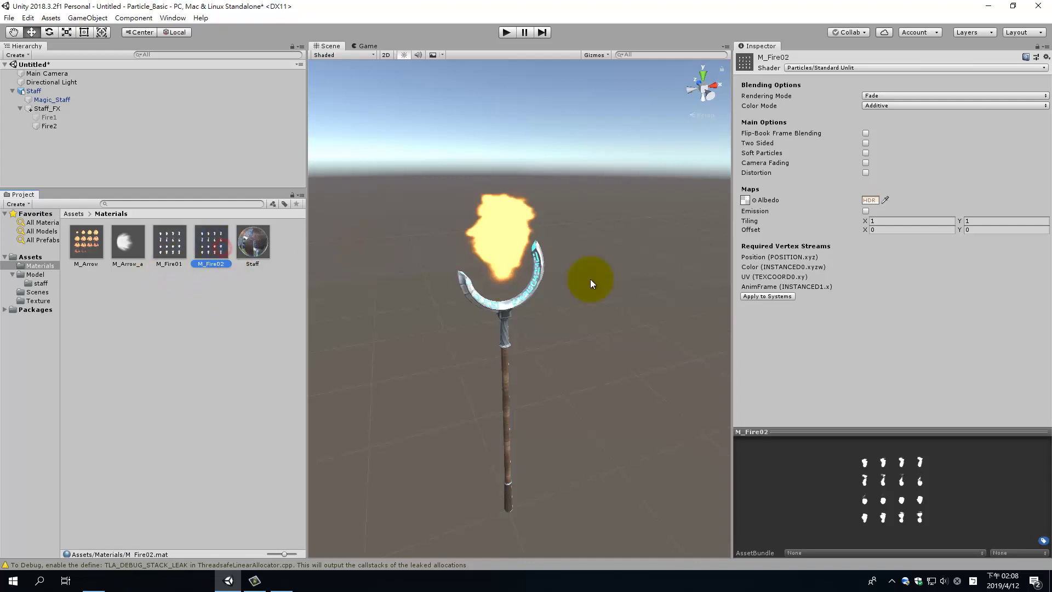
# Assign texture 41 as M_Fire02's albedo, tint it near-white FFEEDF, and apply it to Fire2
pyautogui.click(754, 200)
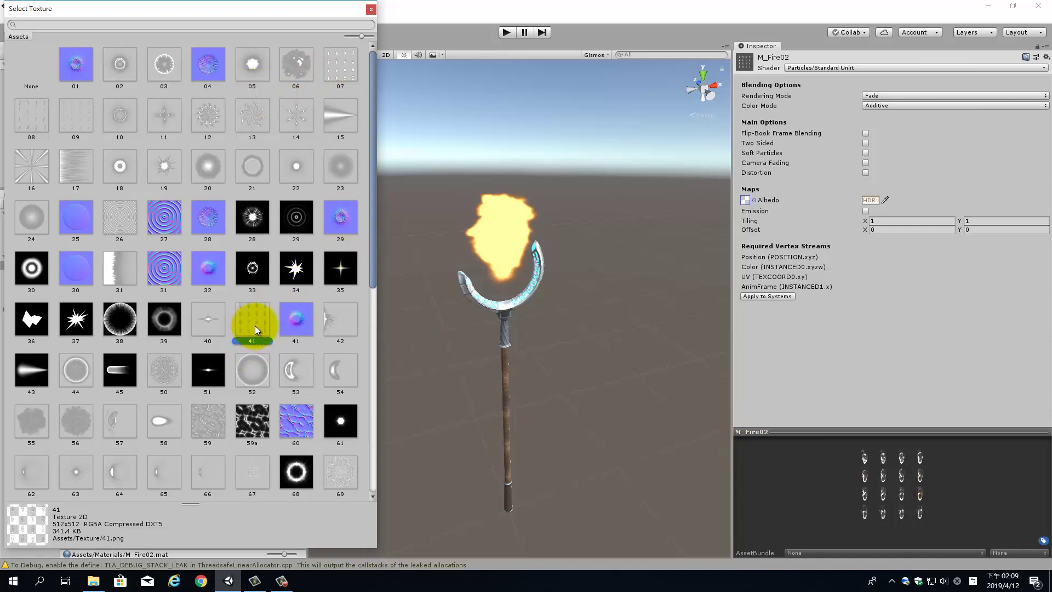
pyautogui.click(370, 11)
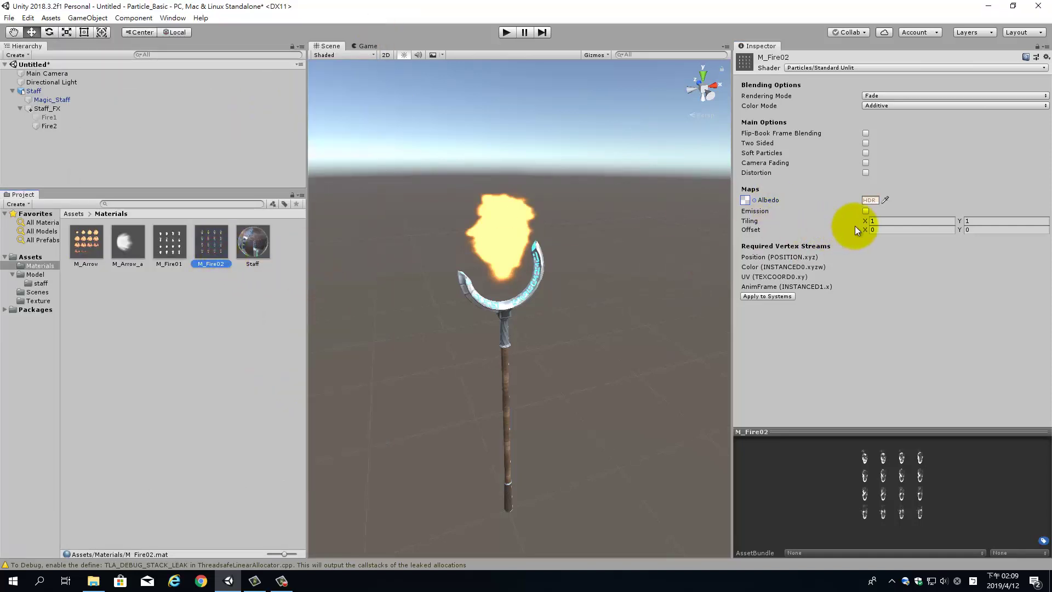
pyautogui.click(871, 201)
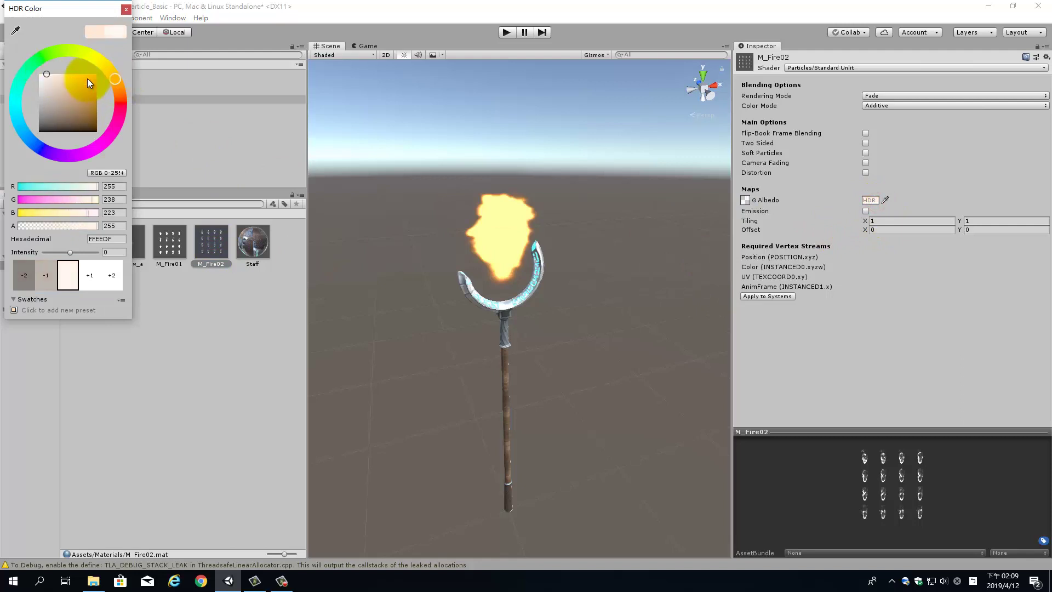
pyautogui.click(126, 10)
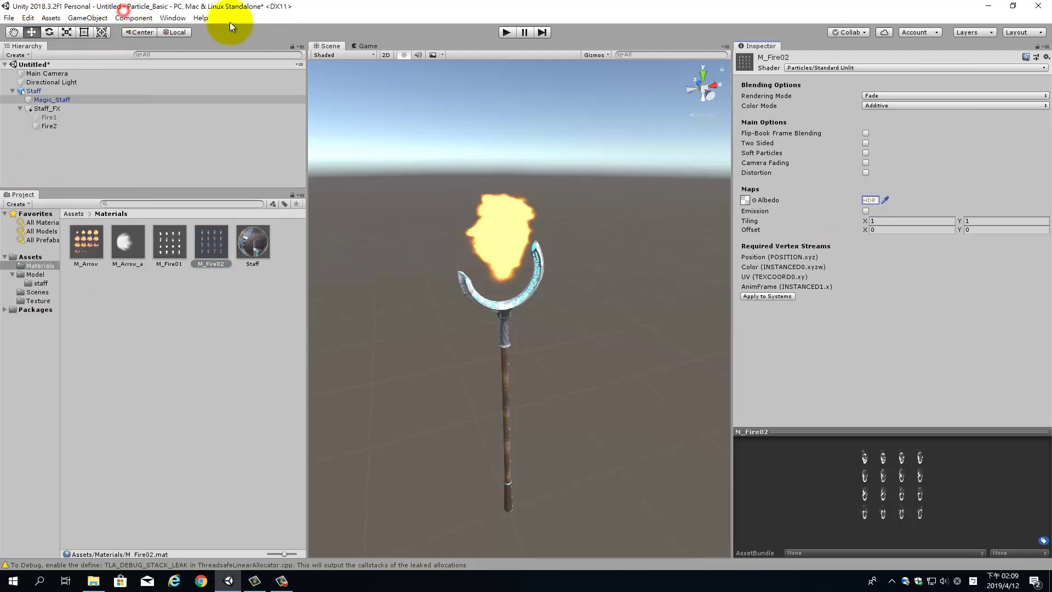
pyautogui.click(218, 244)
pyautogui.moveTo(103, 193); pyautogui.dragTo(49, 128)
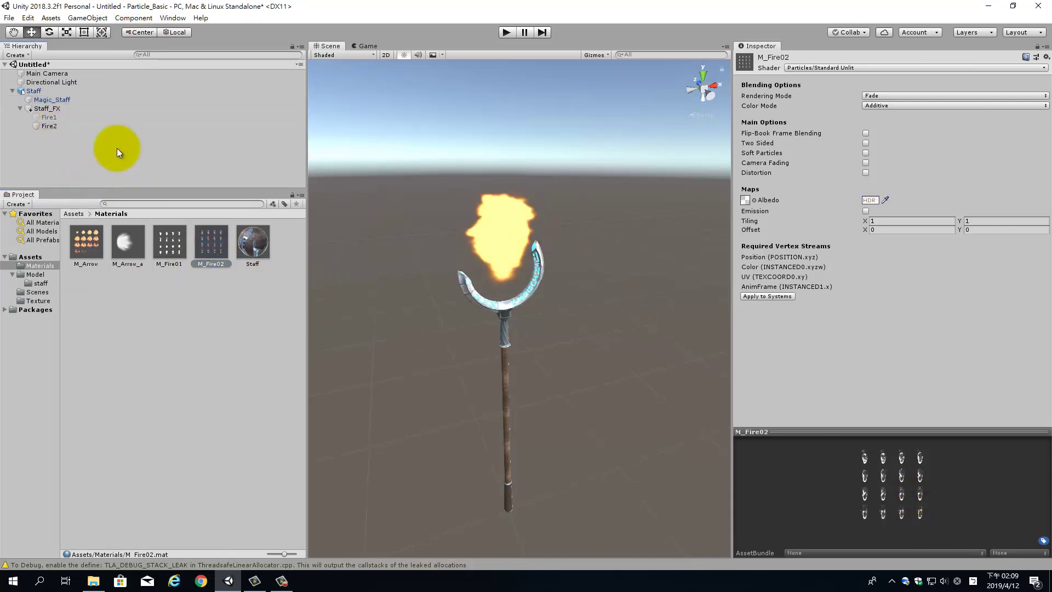
# Drag Fire2 down from Y 38.2 to 16.4, undoing an accidental sideways shift
pyautogui.click(55, 126)
pyautogui.moveTo(214, 252)
pyautogui.mouseDown()
pyautogui.moveTo(186, 260)
pyautogui.moveTo(53, 127)
pyautogui.mouseUp()
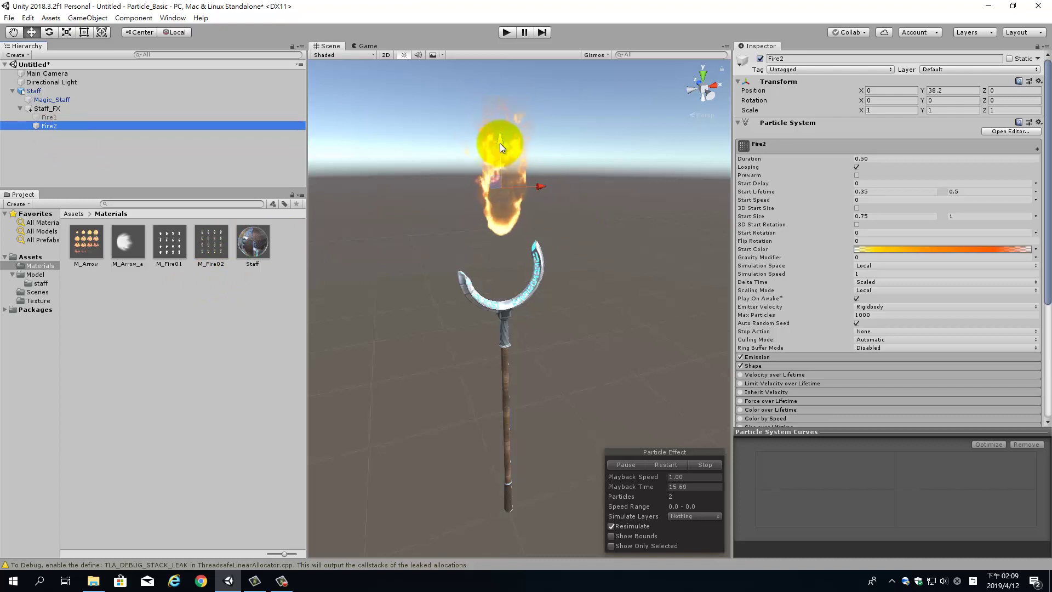
pyautogui.moveTo(500, 143); pyautogui.dragTo(499, 174)
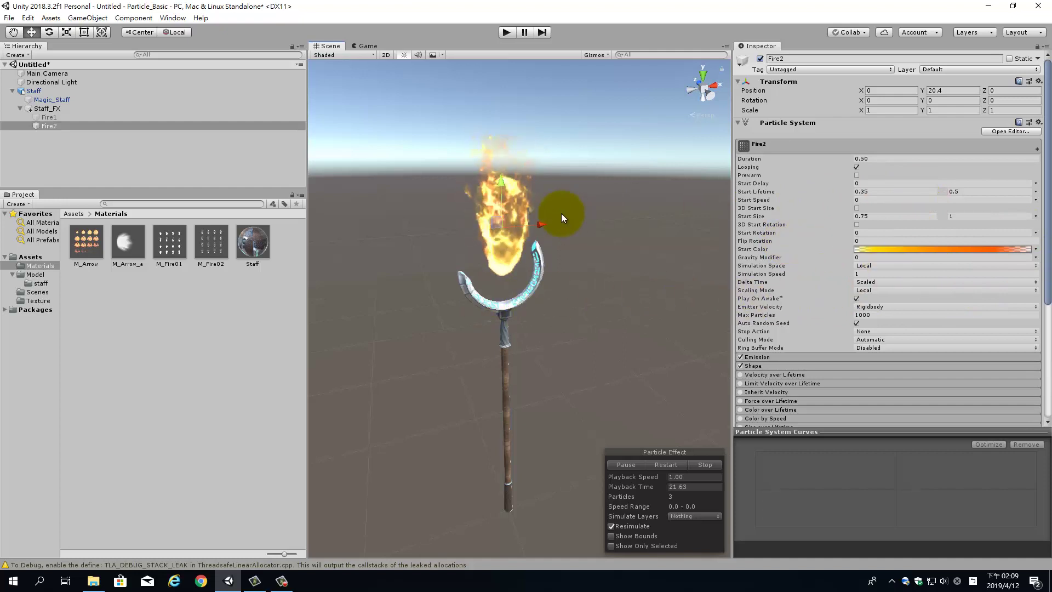
pyautogui.moveTo(501, 185); pyautogui.dragTo(501, 195)
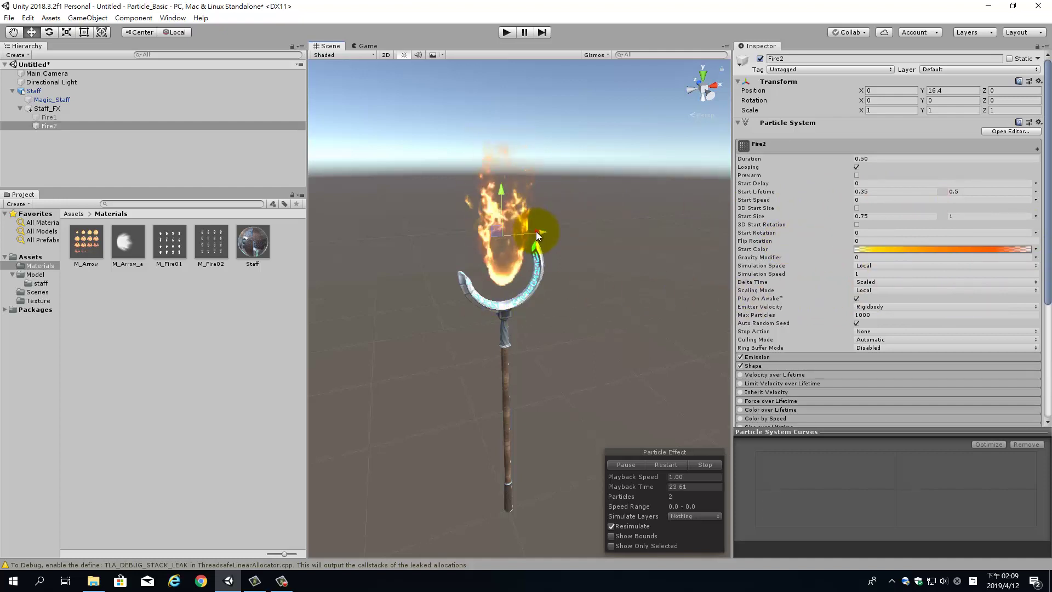
pyautogui.moveTo(537, 236); pyautogui.dragTo(529, 234)
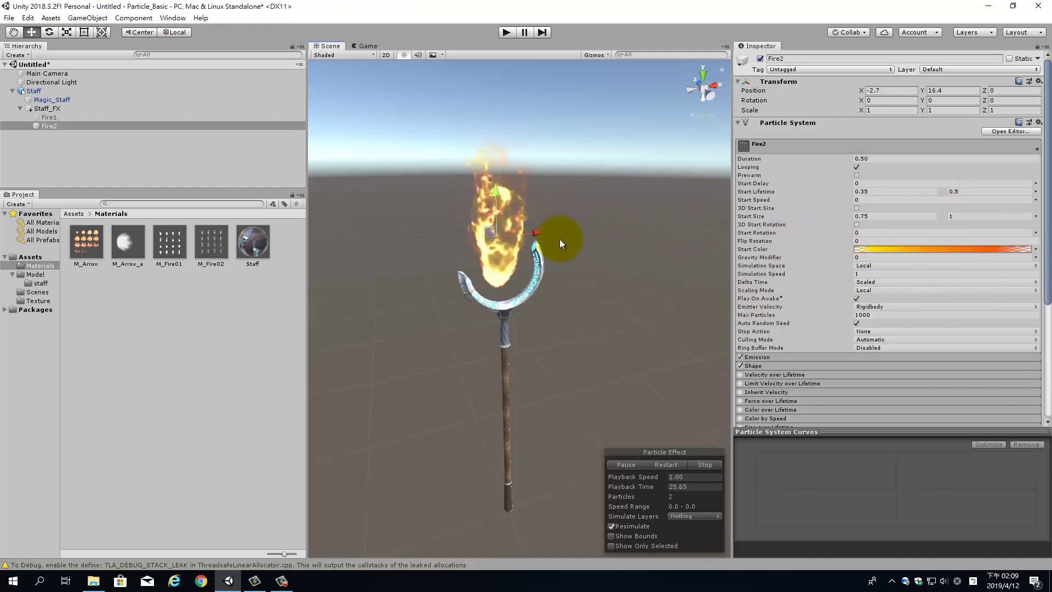
pyautogui.hotkey('ctrl', 'z')
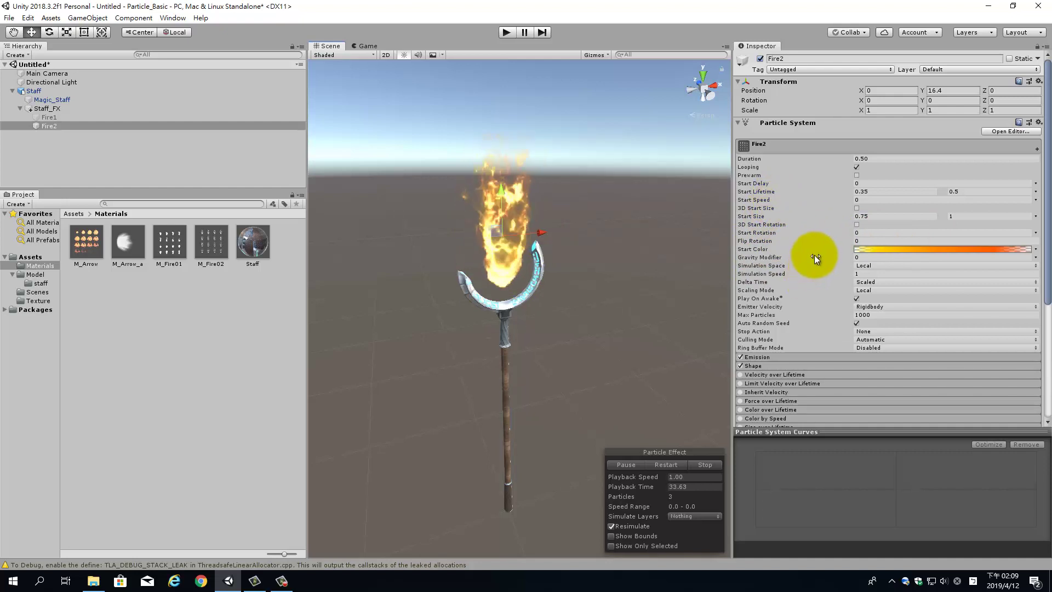
# Expand Fire2's Emission and Shape modules and set the shape's Position X to 0
pyautogui.scroll(-3, 816, 256)
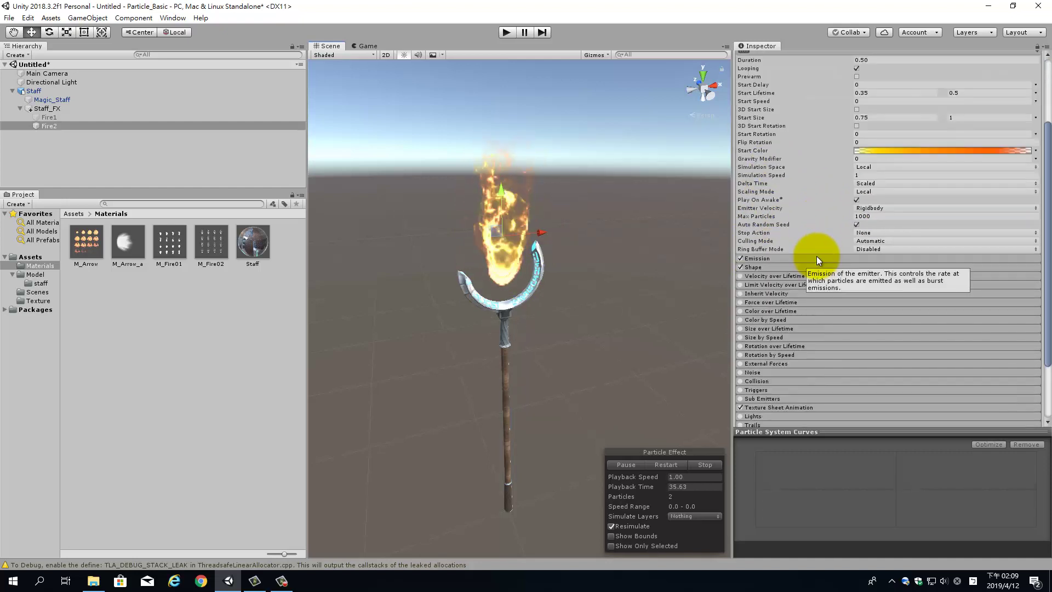
pyautogui.scroll(1, 816, 255)
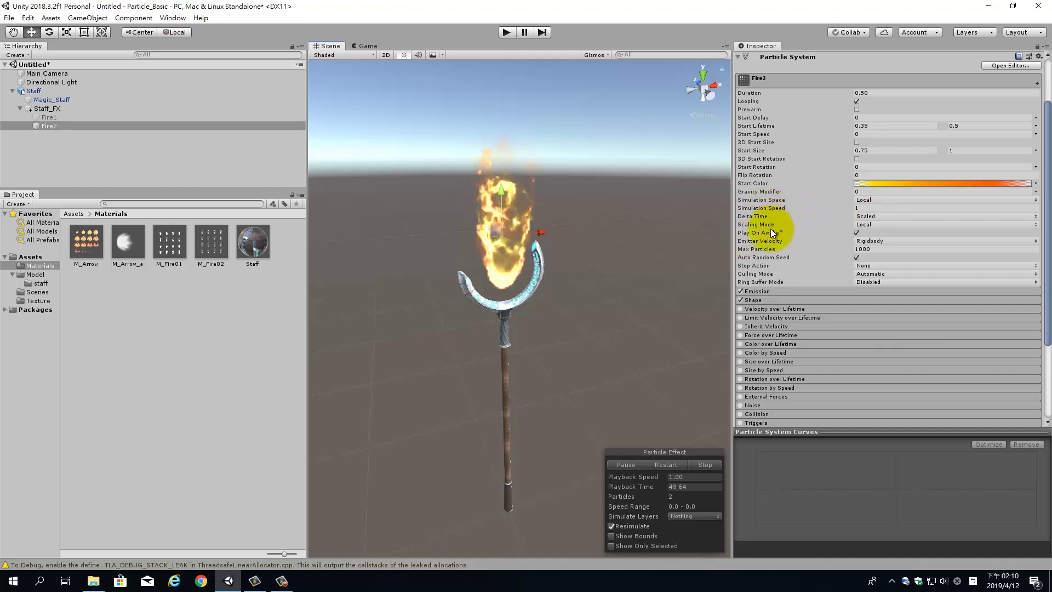
pyautogui.click(787, 290)
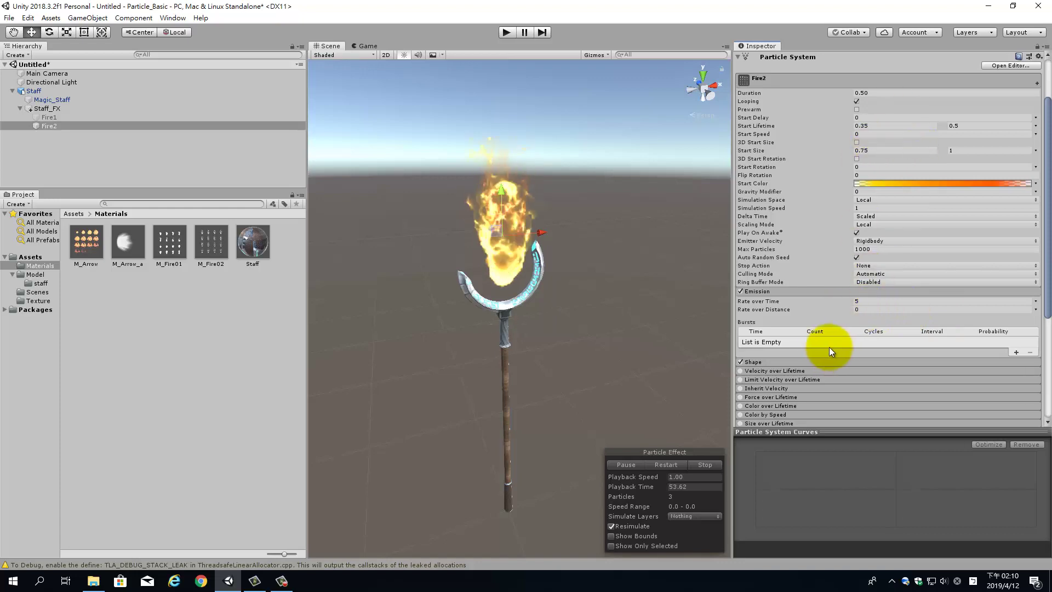
pyautogui.click(822, 360)
pyautogui.scroll(-5, 892, 360)
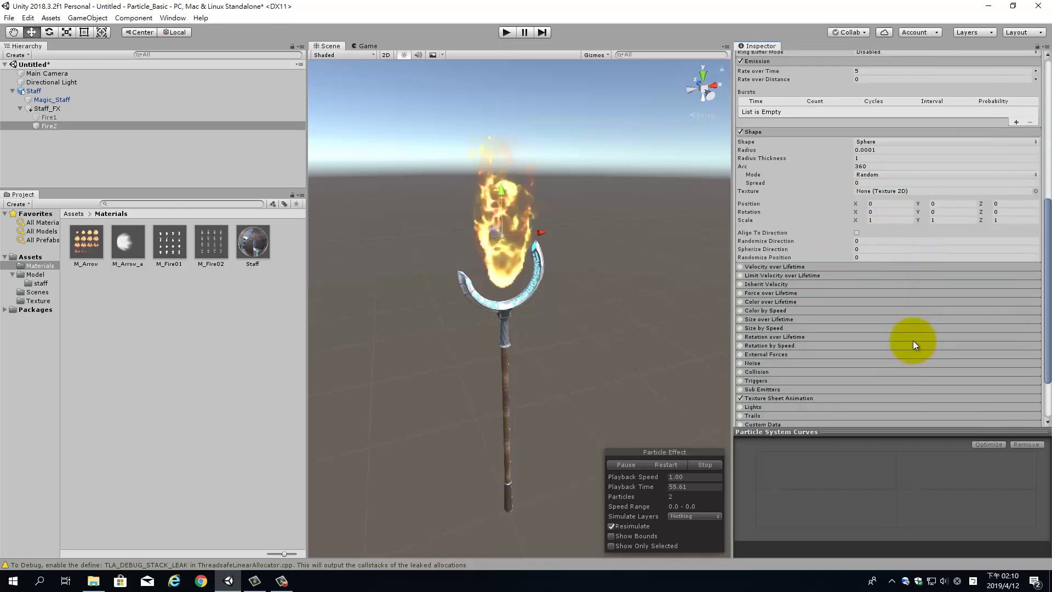
pyautogui.click(891, 207)
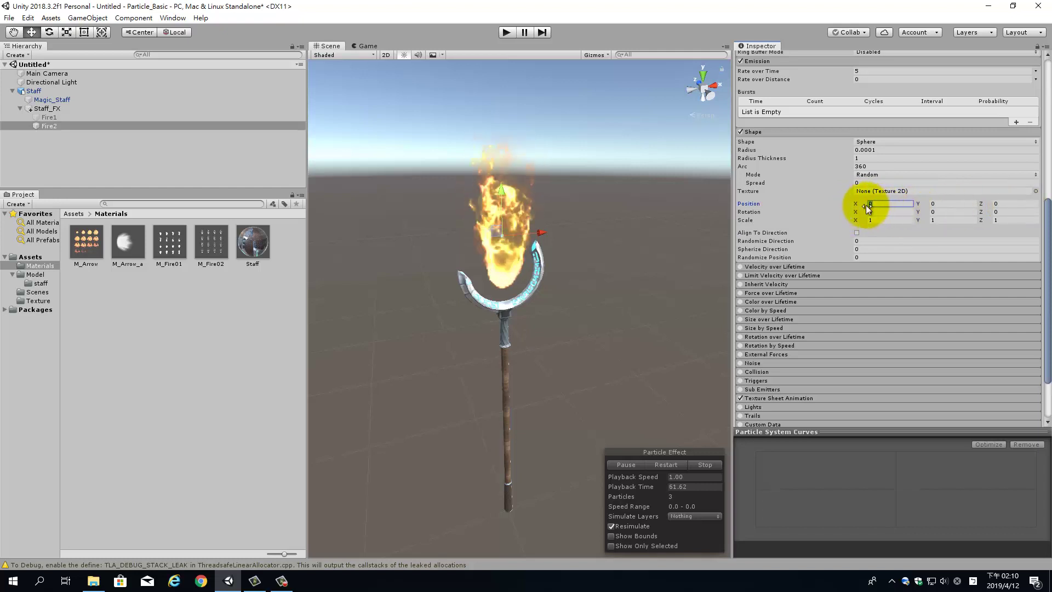
pyautogui.moveTo(855, 204); pyautogui.dragTo(851, 206)
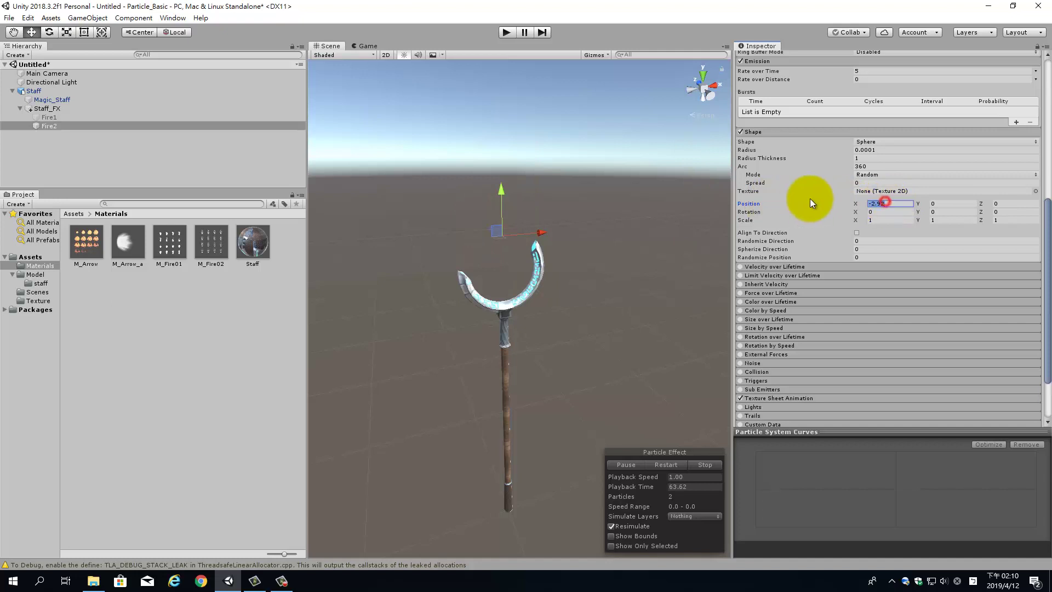
pyautogui.write('0')
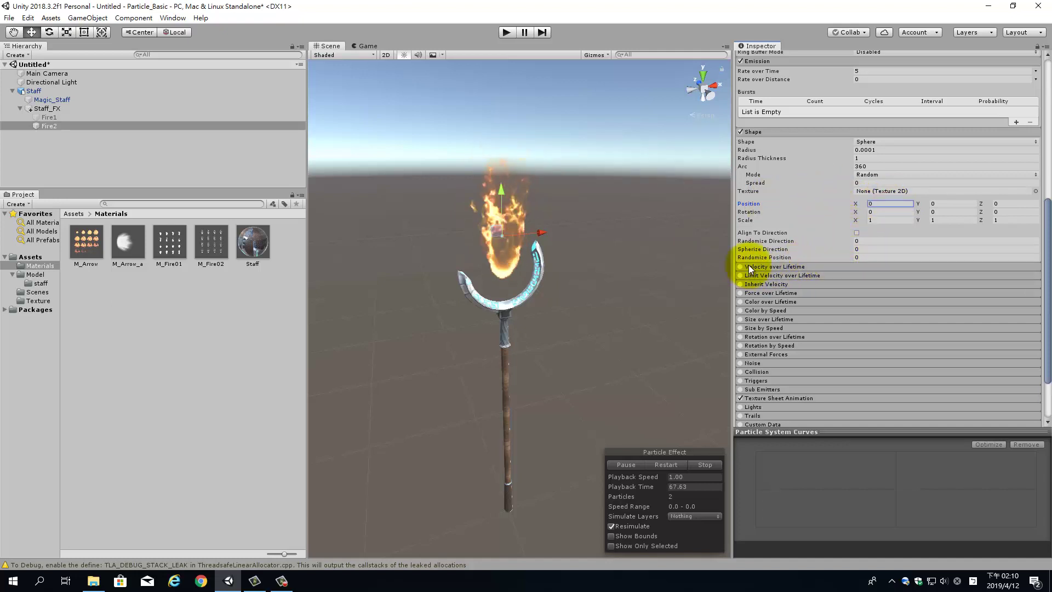
# Set the Shape's Randomize Position to 0.01
pyautogui.click(863, 257)
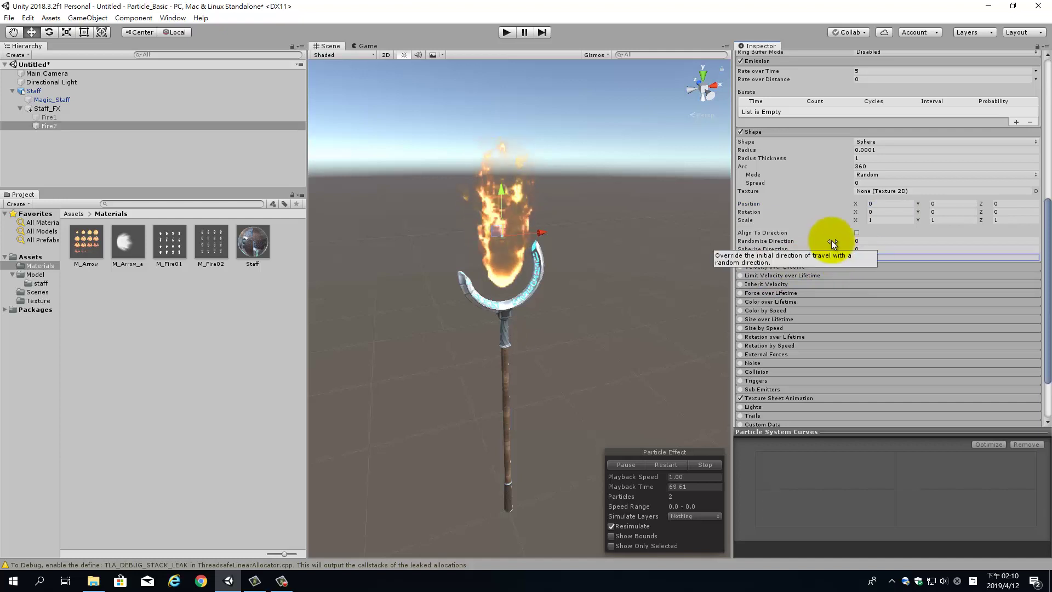
pyautogui.click(888, 256)
pyautogui.write('0.01')
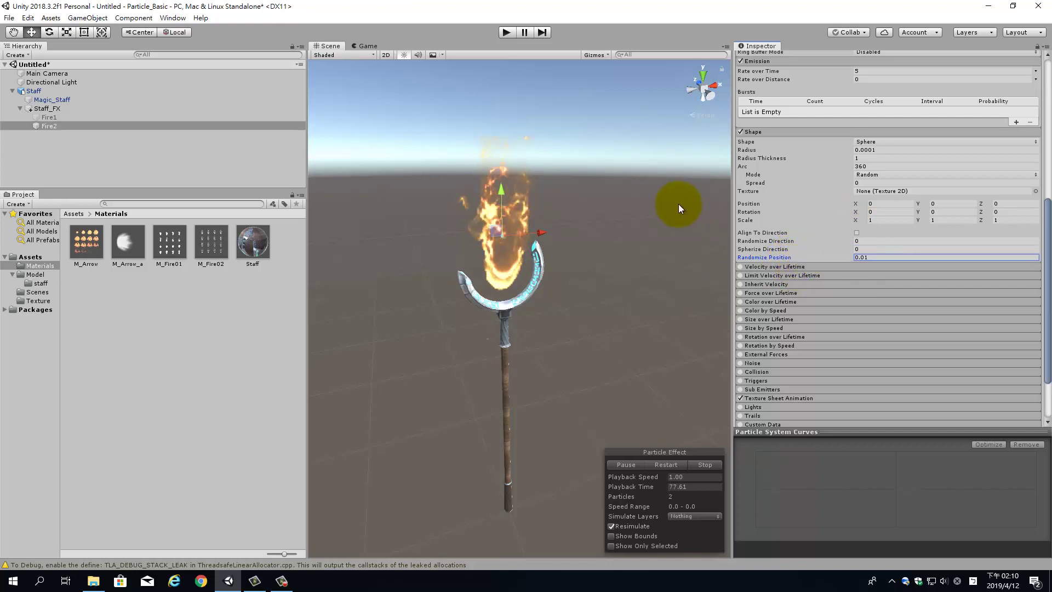
# Select Fire1 alone and tick its active checkbox to re-enable it
pyautogui.click(59, 117)
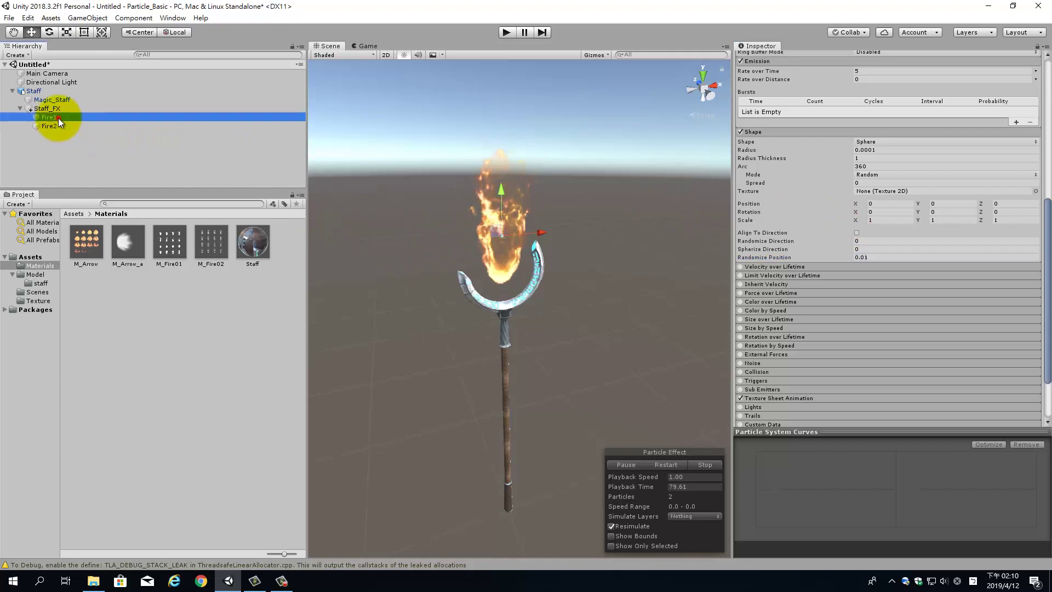
pyautogui.keyDown('shift'); pyautogui.click(61, 126); pyautogui.keyUp('shift')
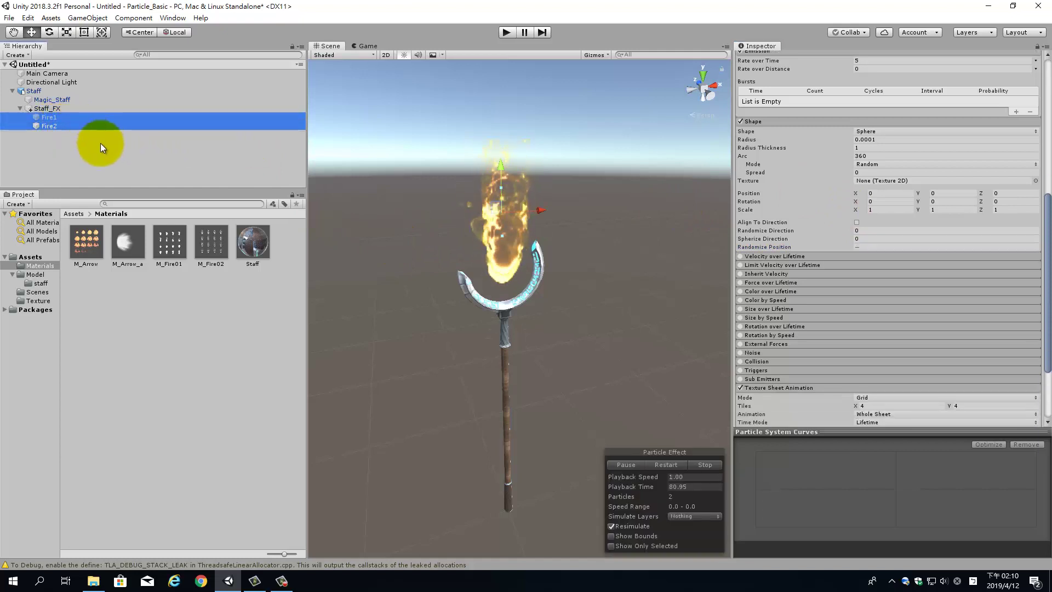
pyautogui.click(49, 117)
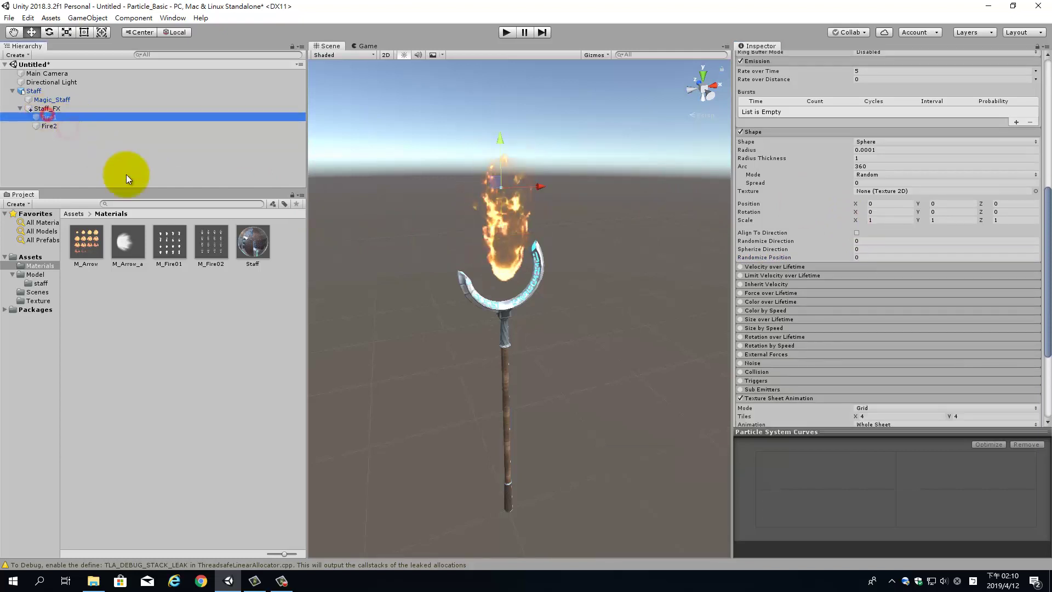
pyautogui.moveTo(183, 244)
pyautogui.mouseDown()
pyautogui.moveTo(150, 254)
pyautogui.moveTo(50, 121)
pyautogui.mouseUp()
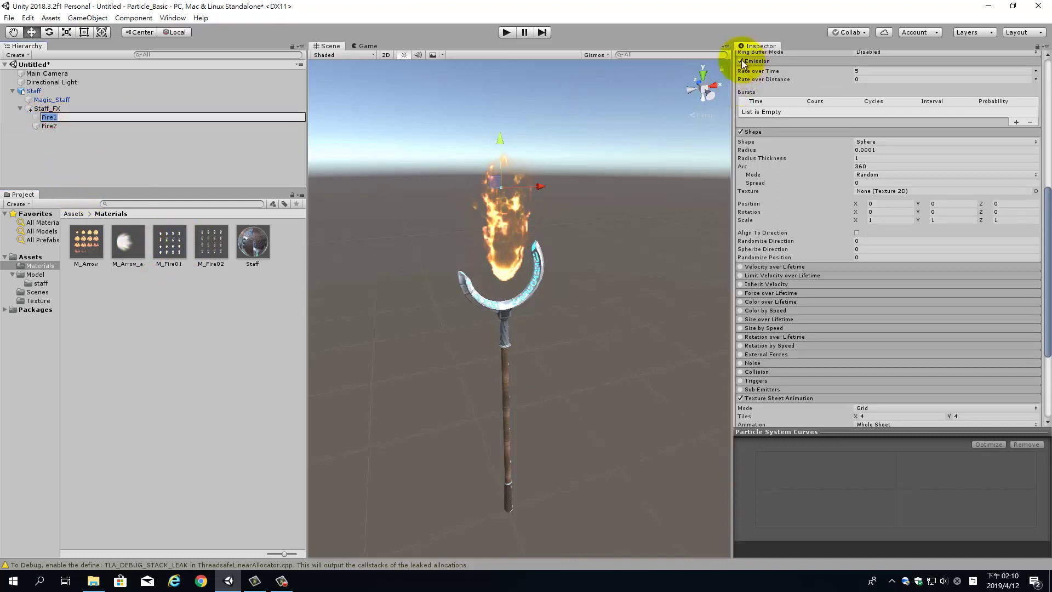
pyautogui.click(91, 117)
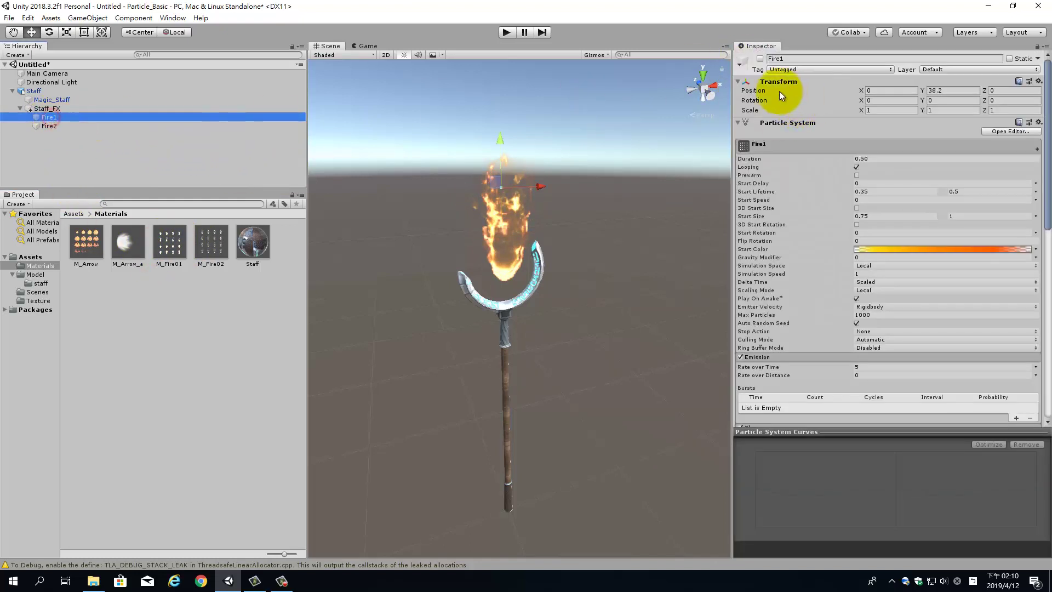
pyautogui.click(759, 58)
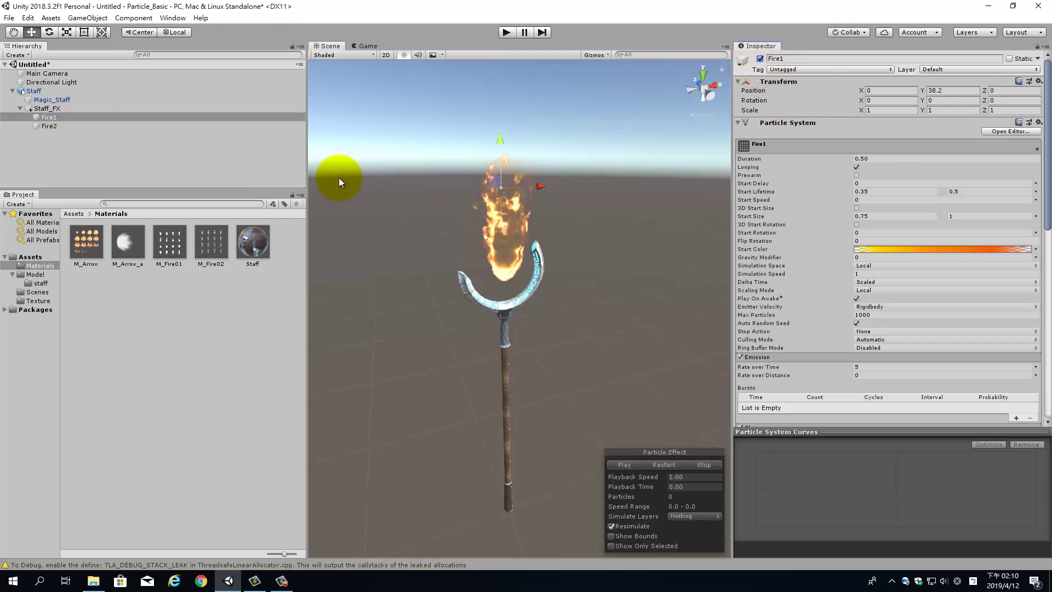
# Apply the M_Fire01 material to Fire1 in the Hierarchy
pyautogui.click(339, 177)
pyautogui.click(49, 117)
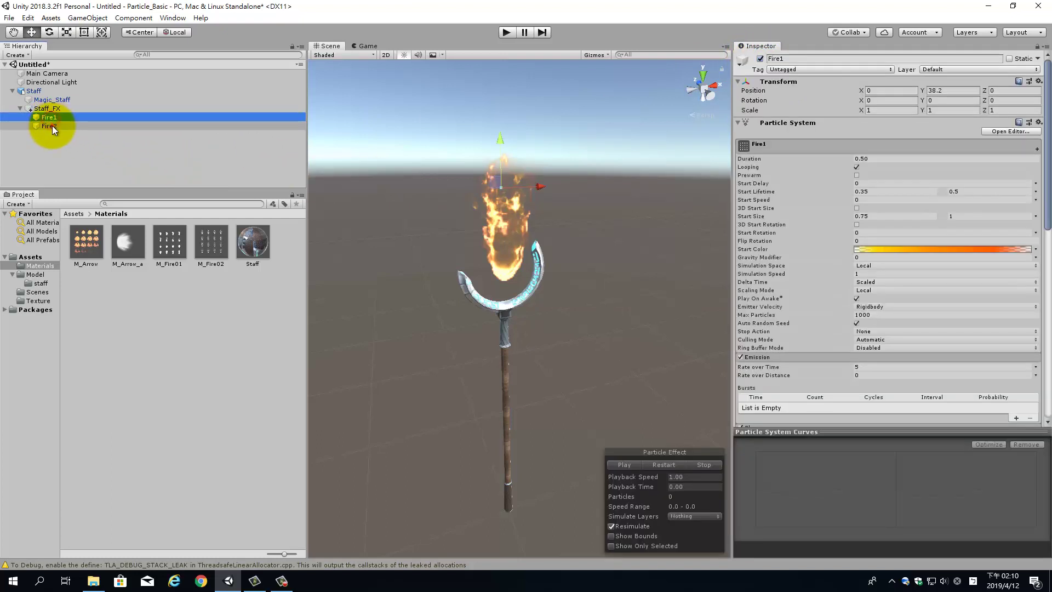
pyautogui.click(52, 126)
pyautogui.click(58, 139)
pyautogui.click(53, 110)
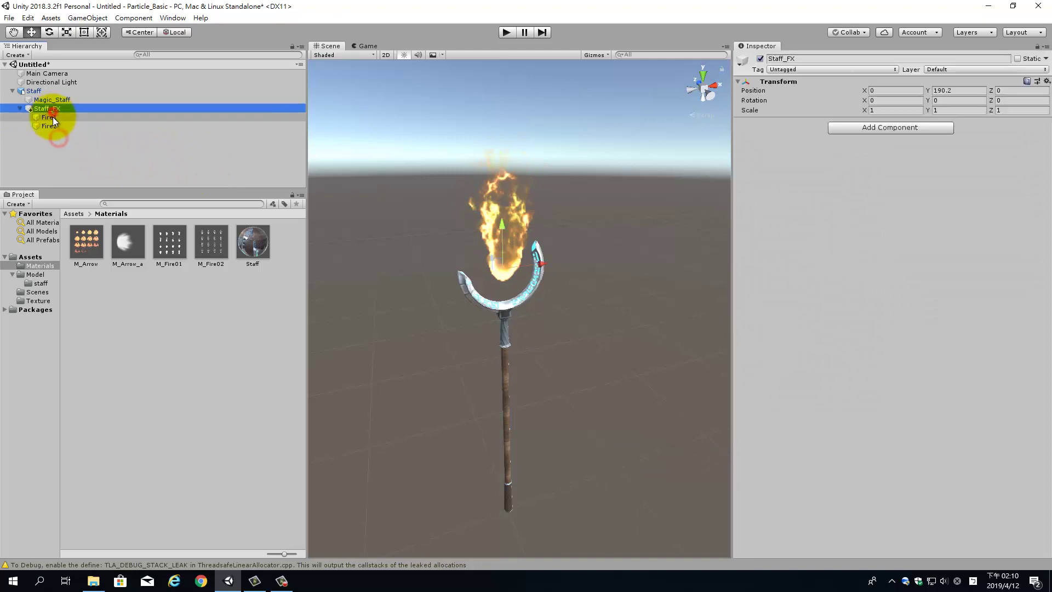
pyautogui.click(53, 117)
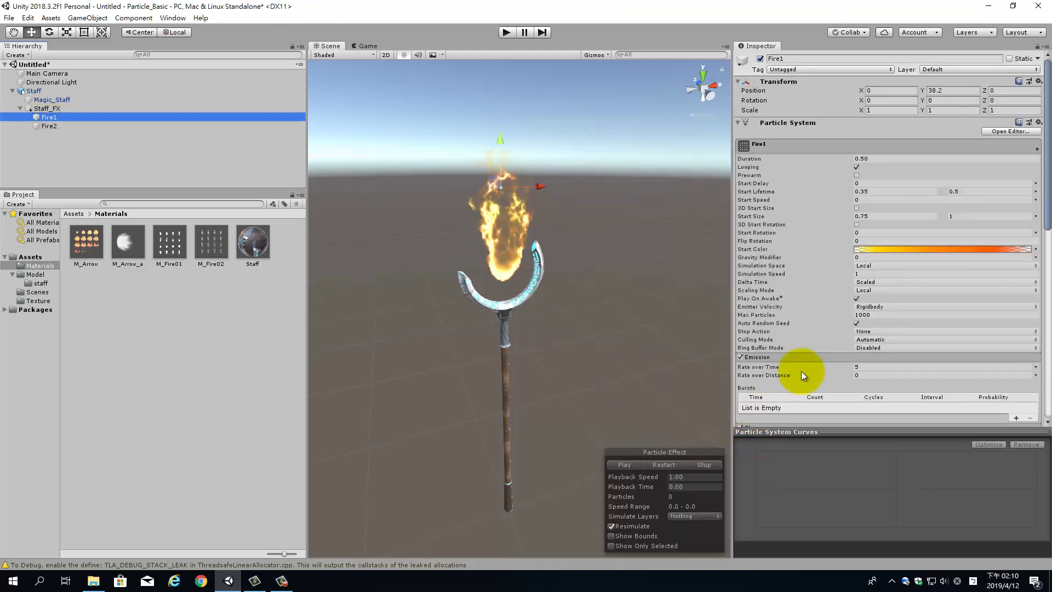
pyautogui.moveTo(172, 252); pyautogui.dragTo(57, 120)
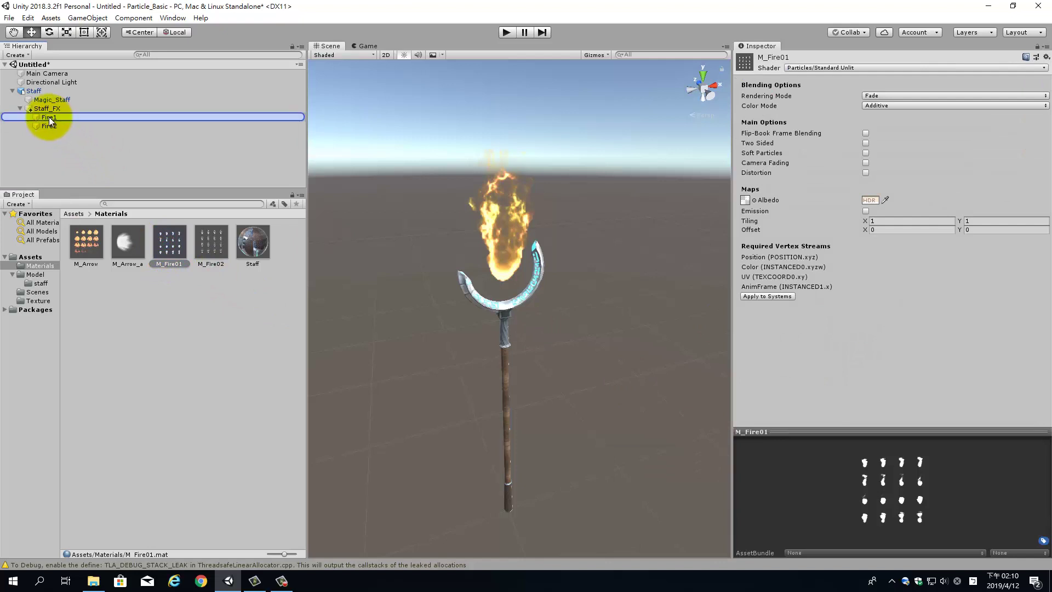
pyautogui.moveTo(57, 119); pyautogui.dragTo(48, 117)
pyautogui.click(175, 290)
pyautogui.moveTo(169, 242); pyautogui.dragTo(50, 114)
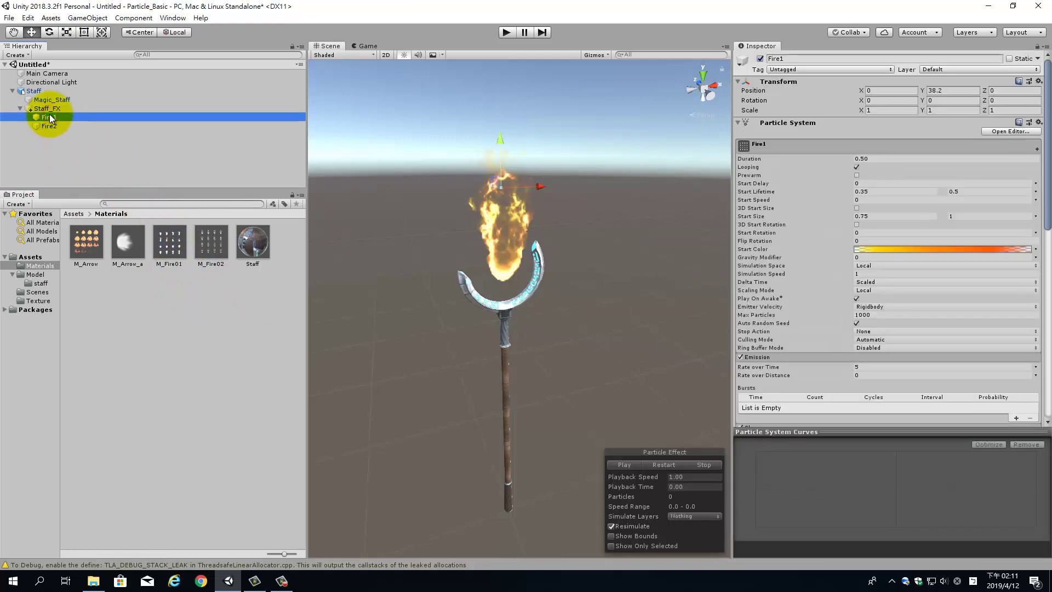
# Restart the particle preview and inspect the M_Fire01 material settings
pyautogui.click(658, 465)
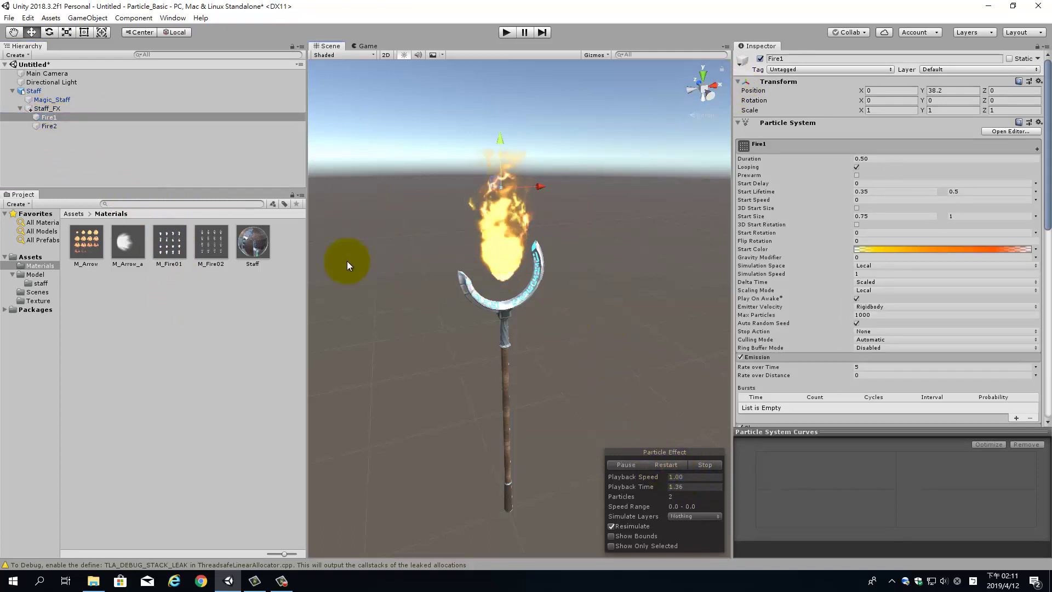
pyautogui.keyDown('shift'); pyautogui.click(50, 125); pyautogui.keyUp('shift')
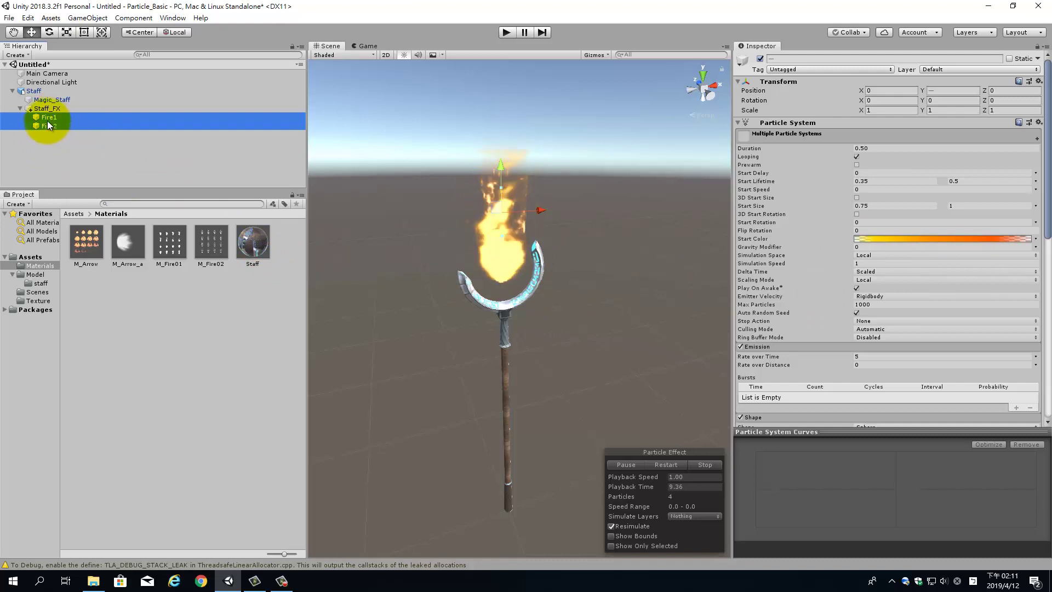
pyautogui.click(170, 237)
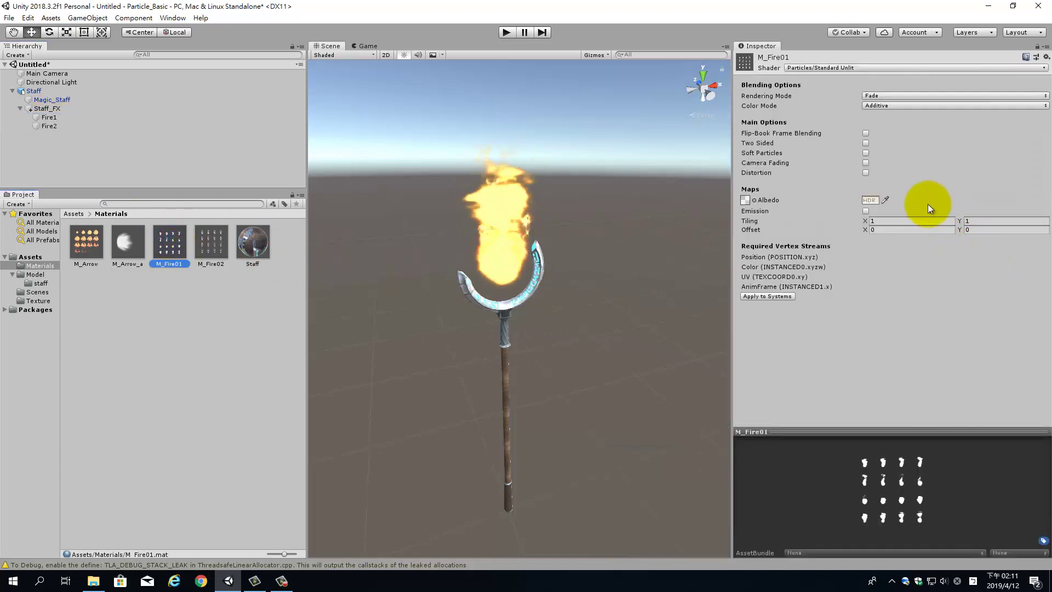
# Lower Fire1's Start Color alpha keys at 11.5% and 78.8%, ending at alpha 156 at 11.5%
pyautogui.click(55, 117)
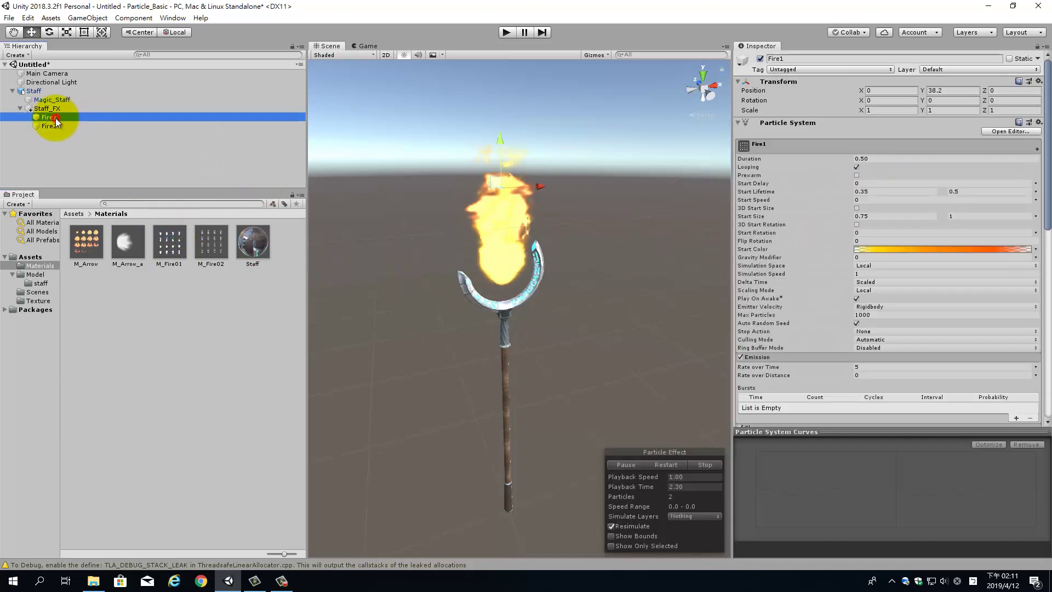
pyautogui.click(967, 249)
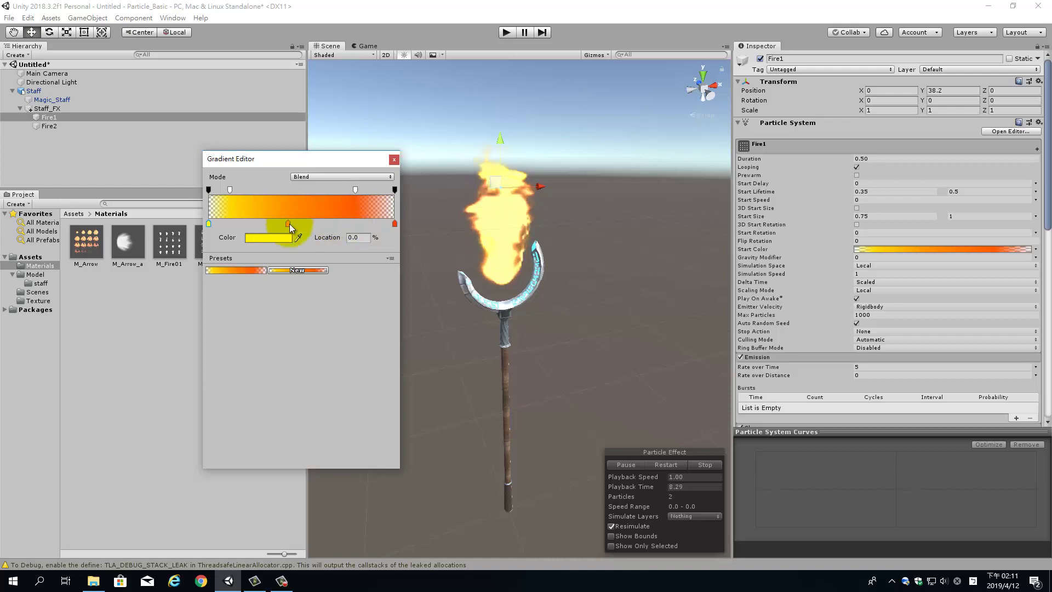
pyautogui.click(230, 189)
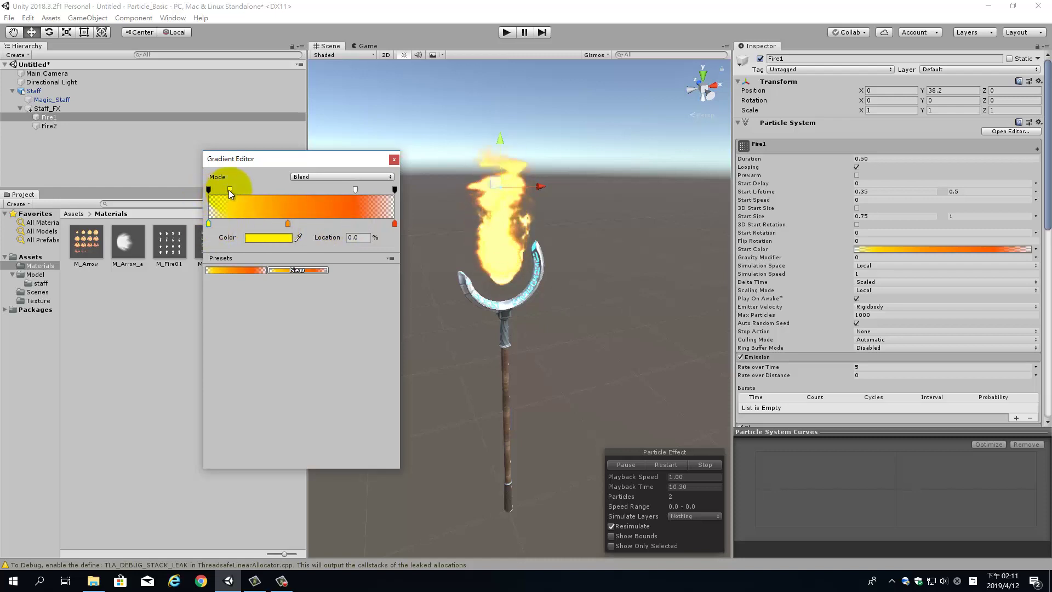
pyautogui.moveTo(279, 237); pyautogui.dragTo(260, 237)
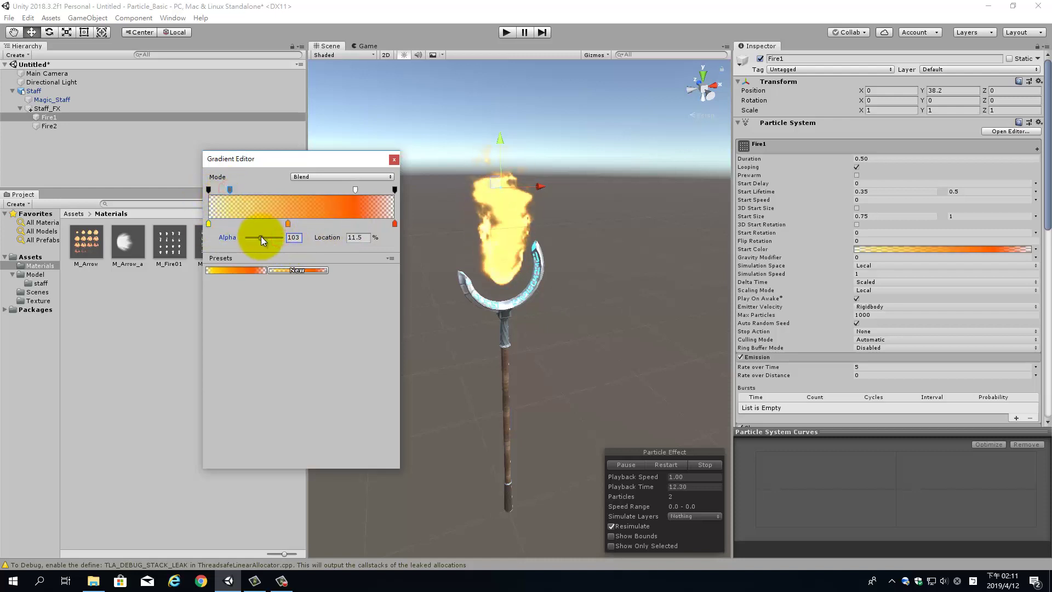
pyautogui.click(355, 190)
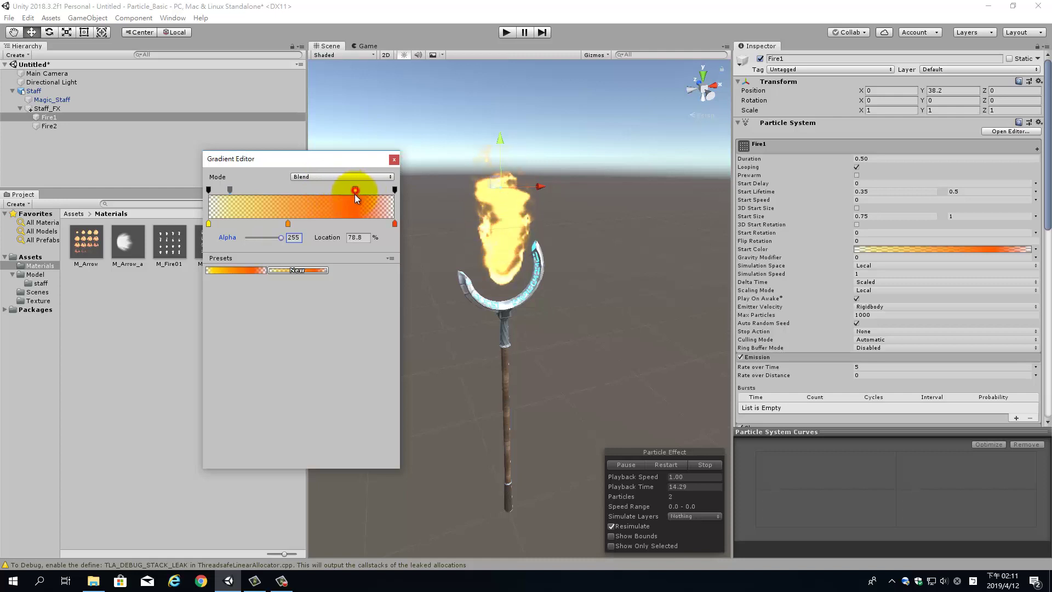
pyautogui.moveTo(280, 236)
pyautogui.mouseDown()
pyautogui.moveTo(260, 237)
pyautogui.moveTo(281, 238)
pyautogui.mouseUp()
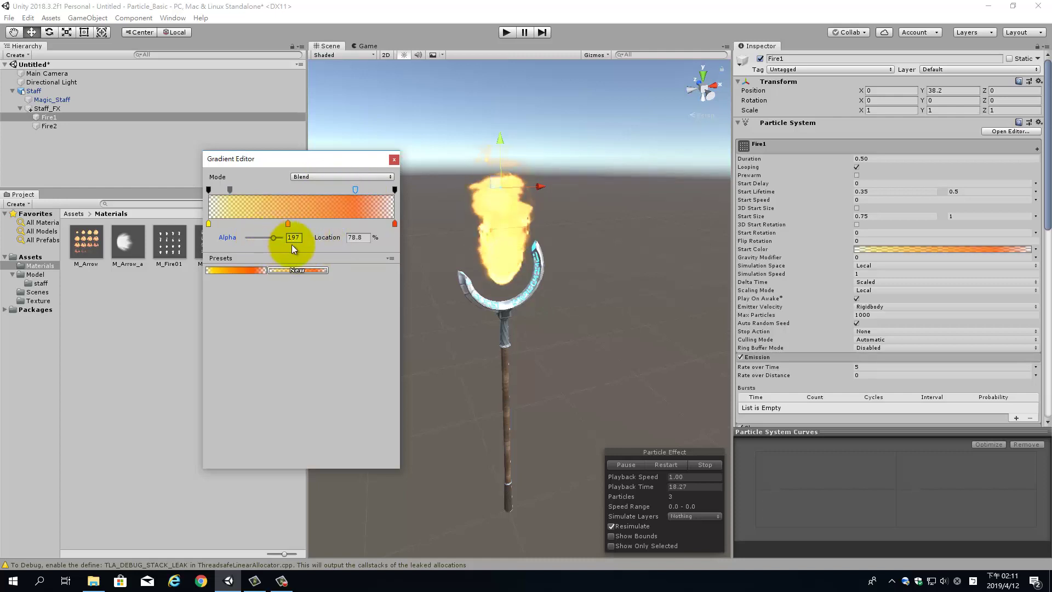
pyautogui.click(231, 190)
pyautogui.moveTo(280, 238)
pyautogui.mouseDown()
pyautogui.moveTo(260, 238)
pyautogui.moveTo(270, 238)
pyautogui.mouseUp()
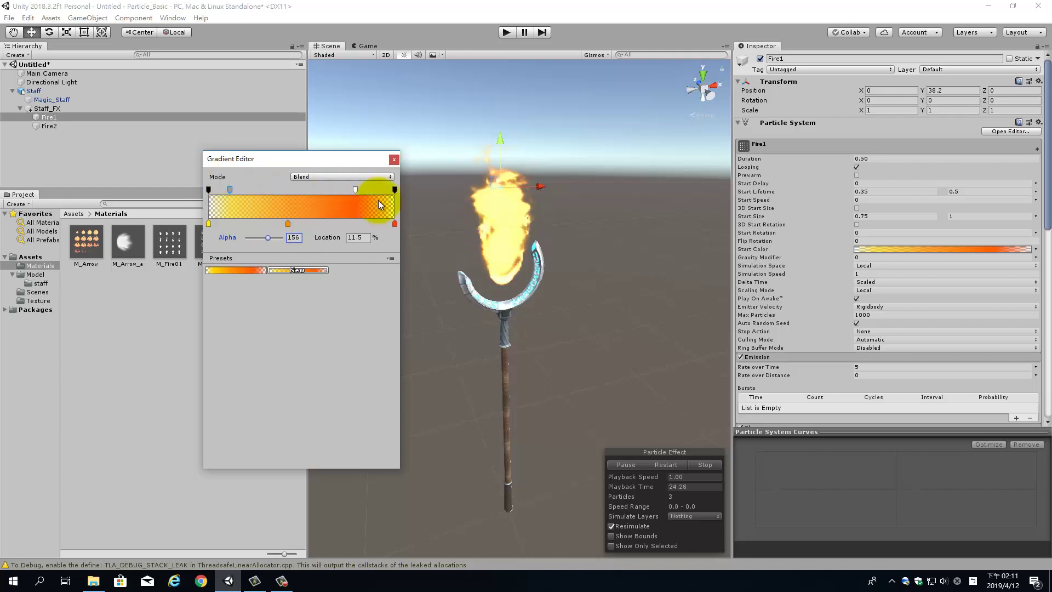
# Set M_Fire02's Rendering Mode to Additive and assign it to Fire2
pyautogui.click(51, 127)
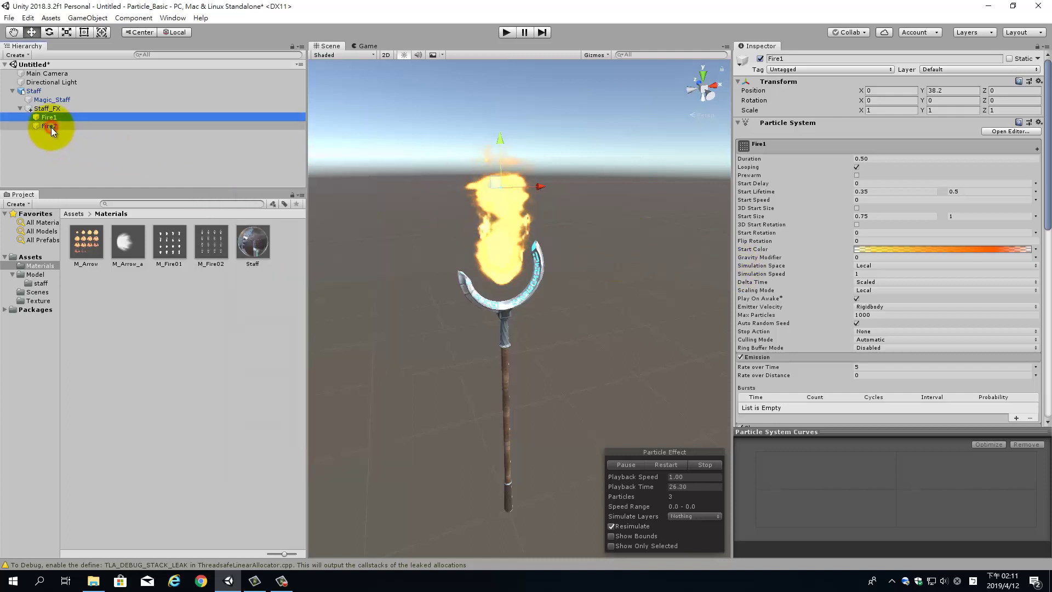
pyautogui.click(52, 127)
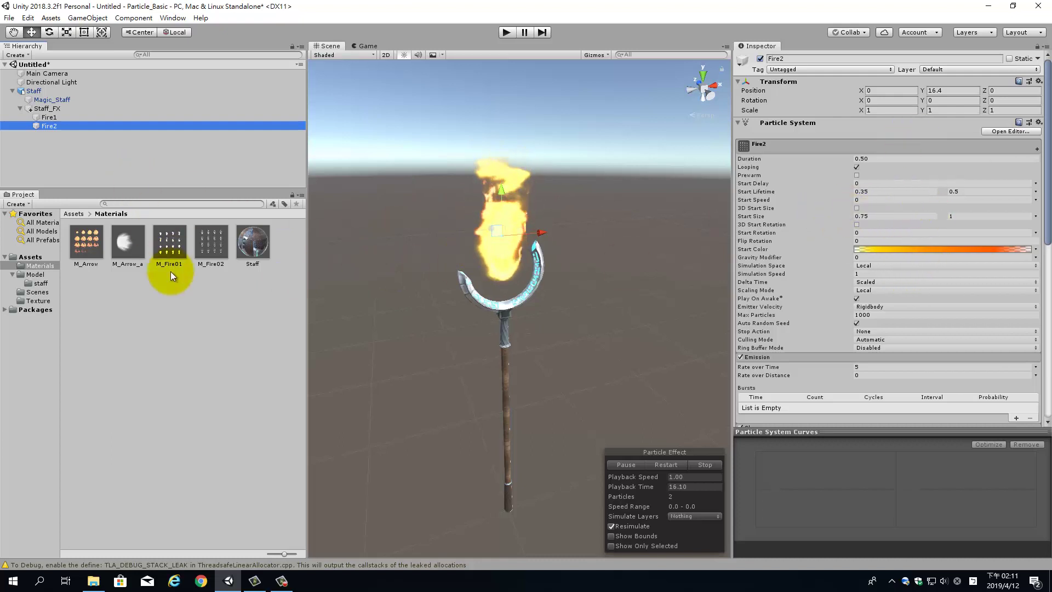
pyautogui.click(213, 244)
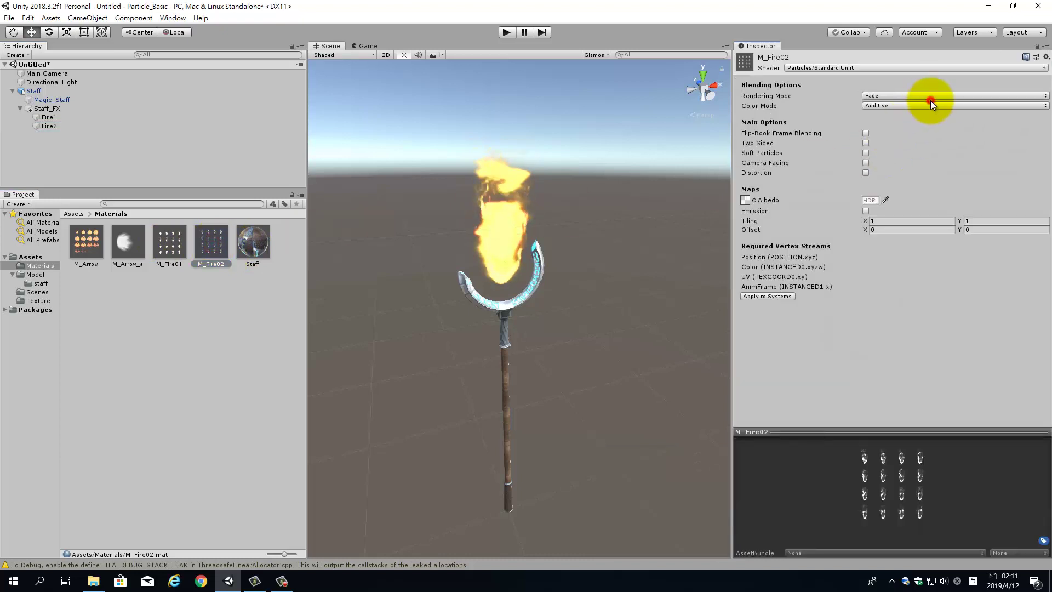
pyautogui.click(930, 97)
pyautogui.click(906, 157)
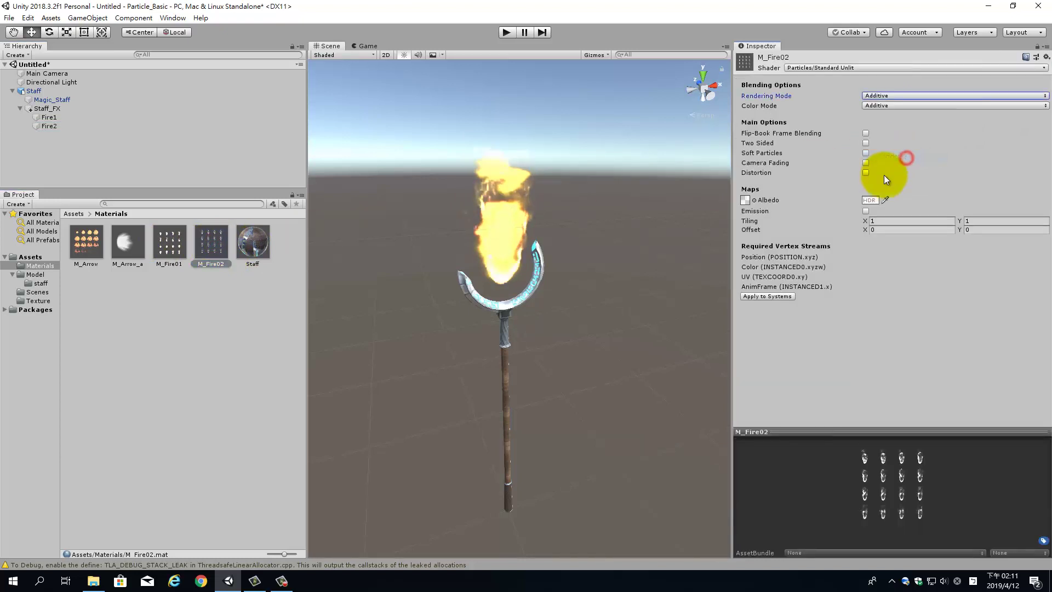
pyautogui.moveTo(48, 128); pyautogui.dragTo(49, 129)
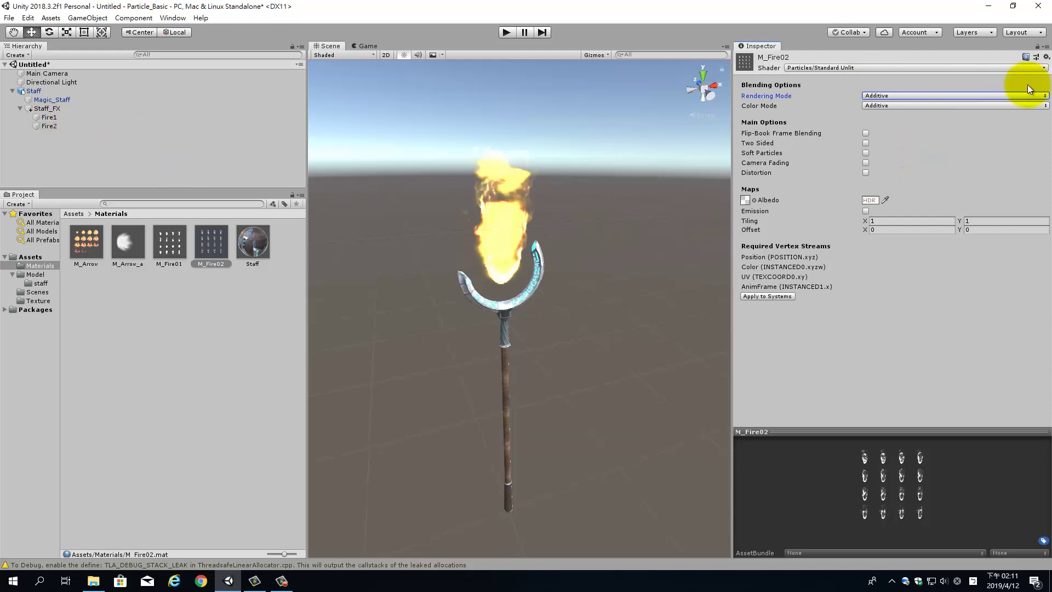
# Change M_Fire02's Color Mode to Overlay
pyautogui.click(914, 107)
pyautogui.click(904, 164)
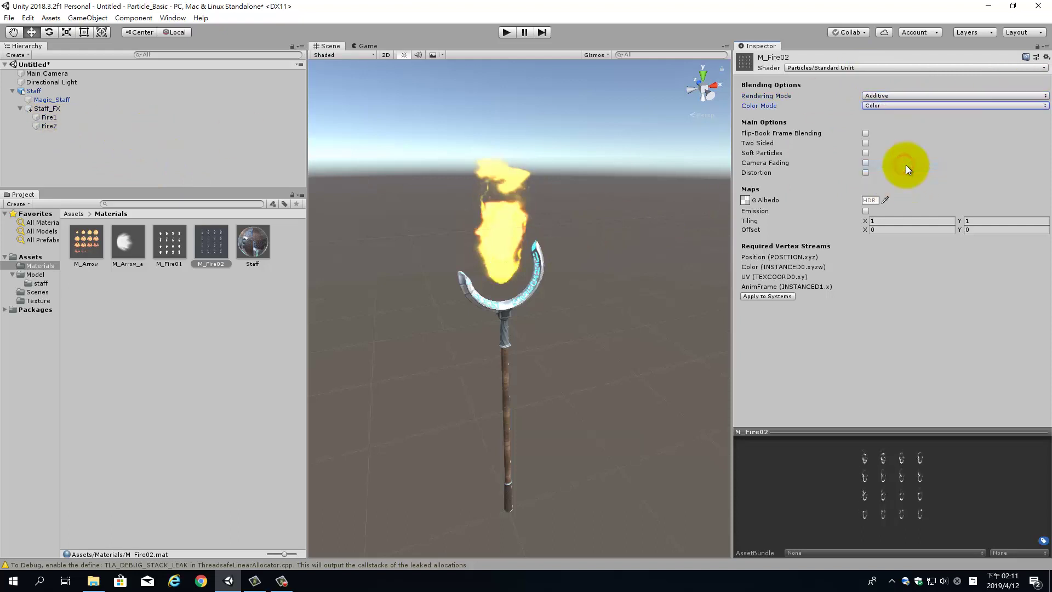
pyautogui.click(928, 105)
pyautogui.click(907, 157)
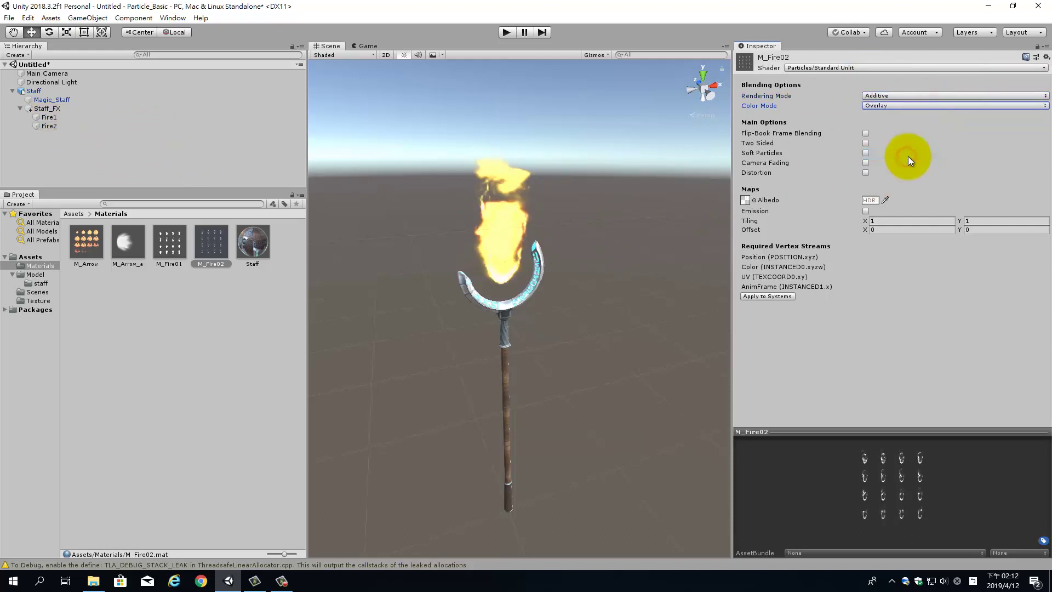
pyautogui.click(45, 126)
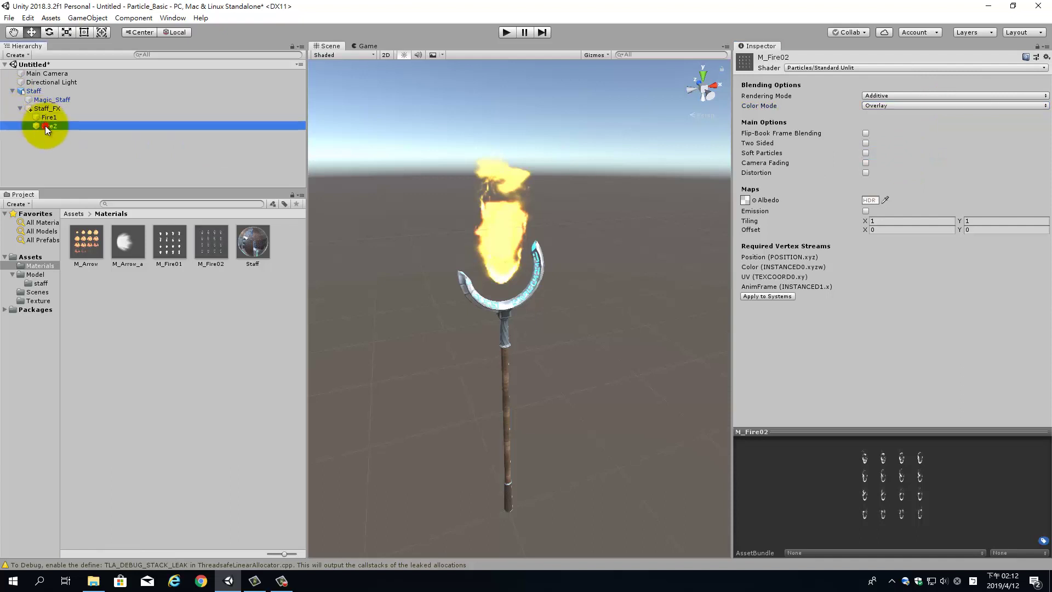
# Colour Fire2's Start Color gradient keys from orange through red-orange to red
pyautogui.click(910, 249)
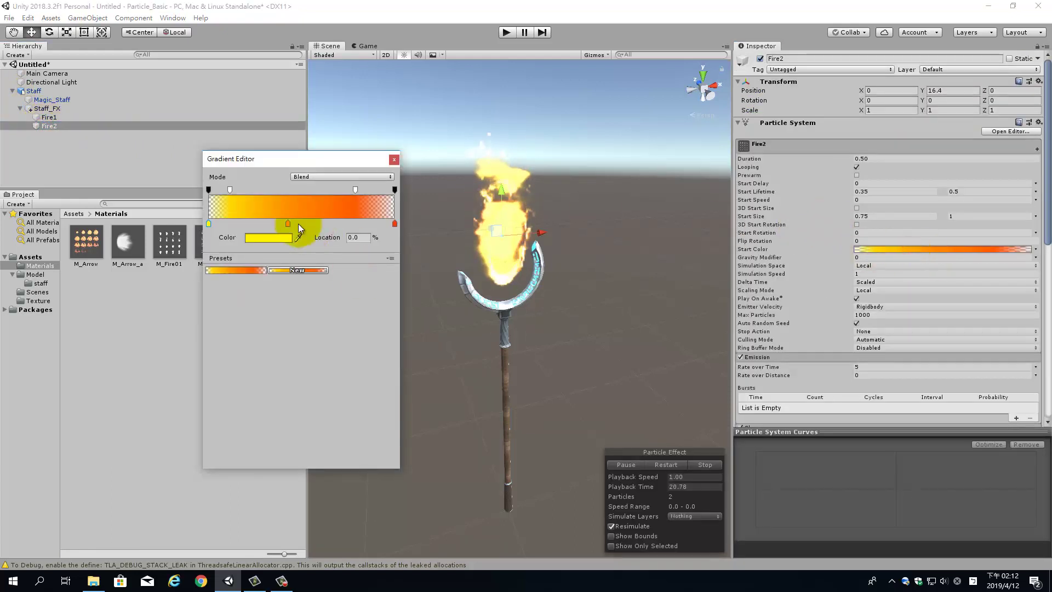
pyautogui.click(272, 236)
pyautogui.click(115, 80)
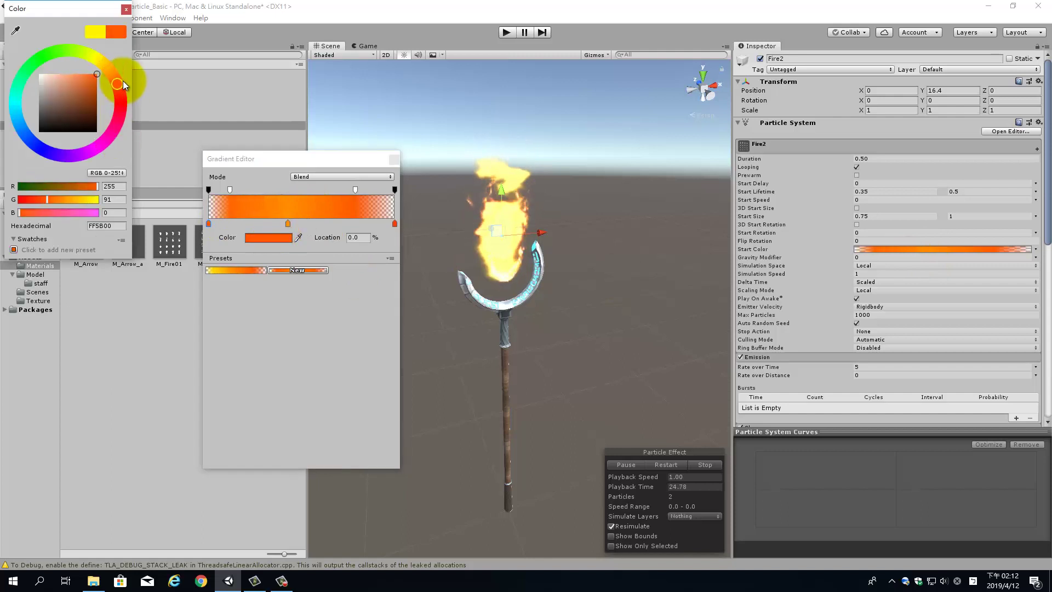
pyautogui.click(287, 222)
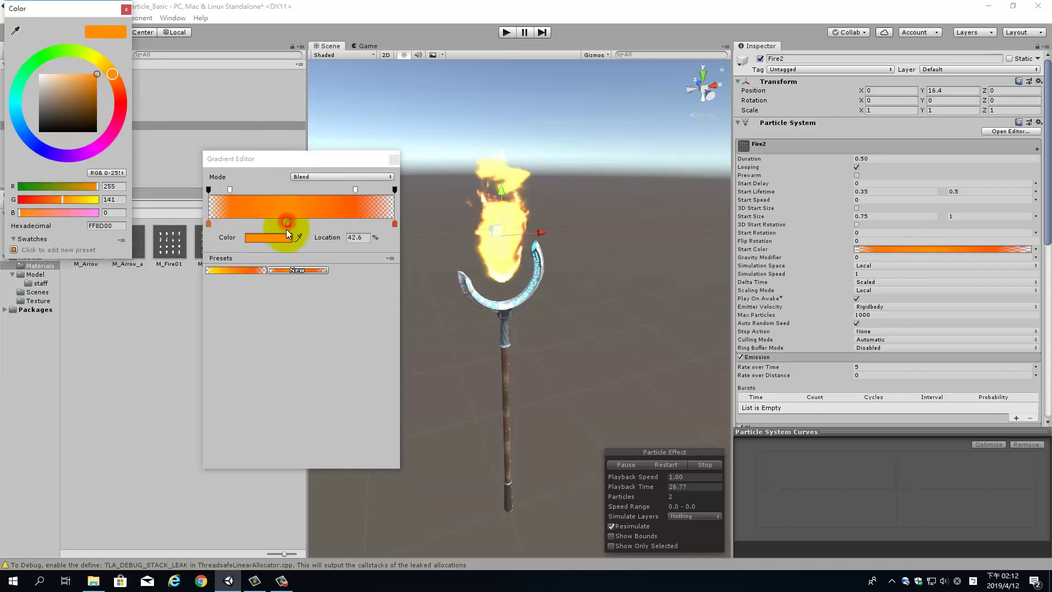
pyautogui.click(120, 84)
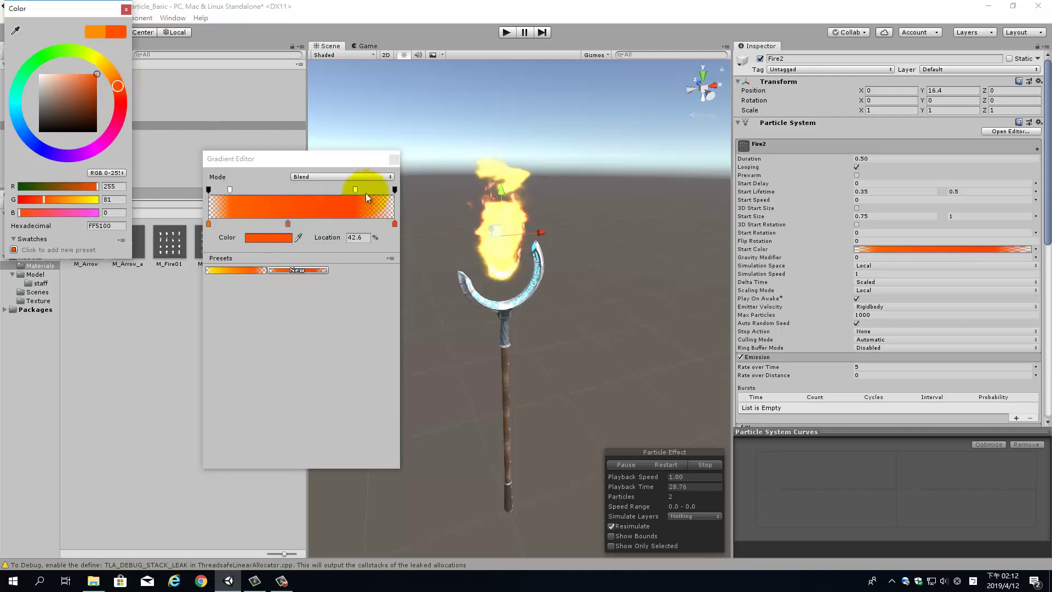
pyautogui.click(394, 223)
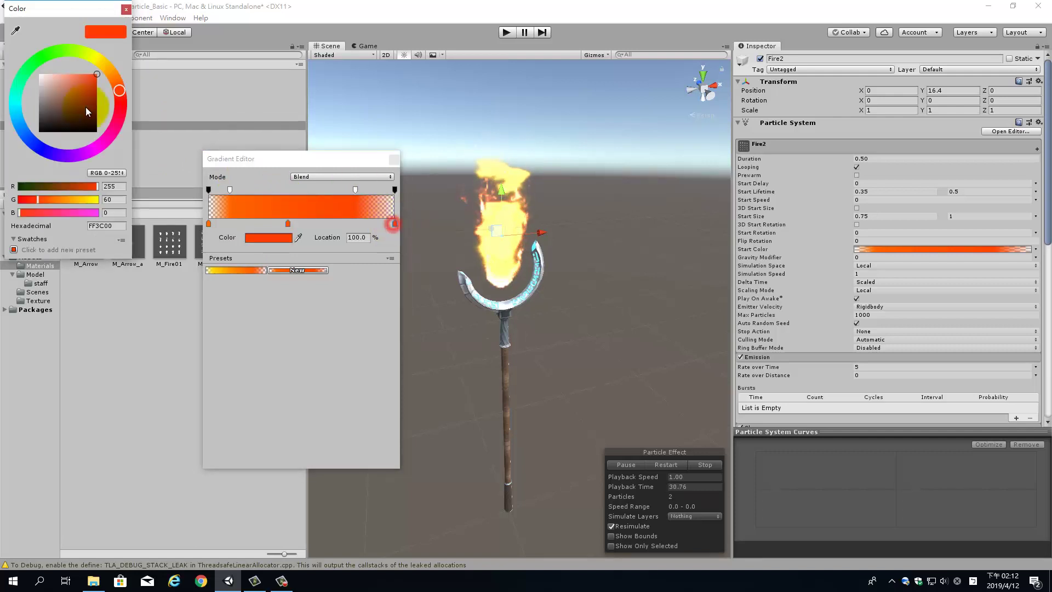
pyautogui.click(120, 90)
pyautogui.moveTo(122, 95); pyautogui.dragTo(121, 101)
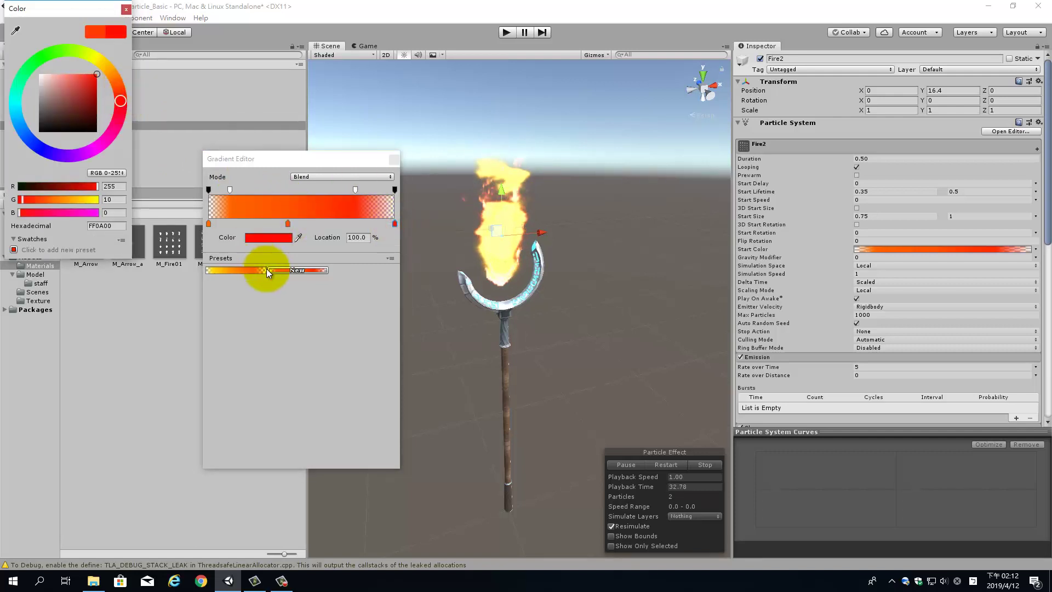
# Fade the gradient's alpha keys to 181 at 22.9% and 169 at 78.8%
pyautogui.moveTo(230, 190); pyautogui.dragTo(251, 192)
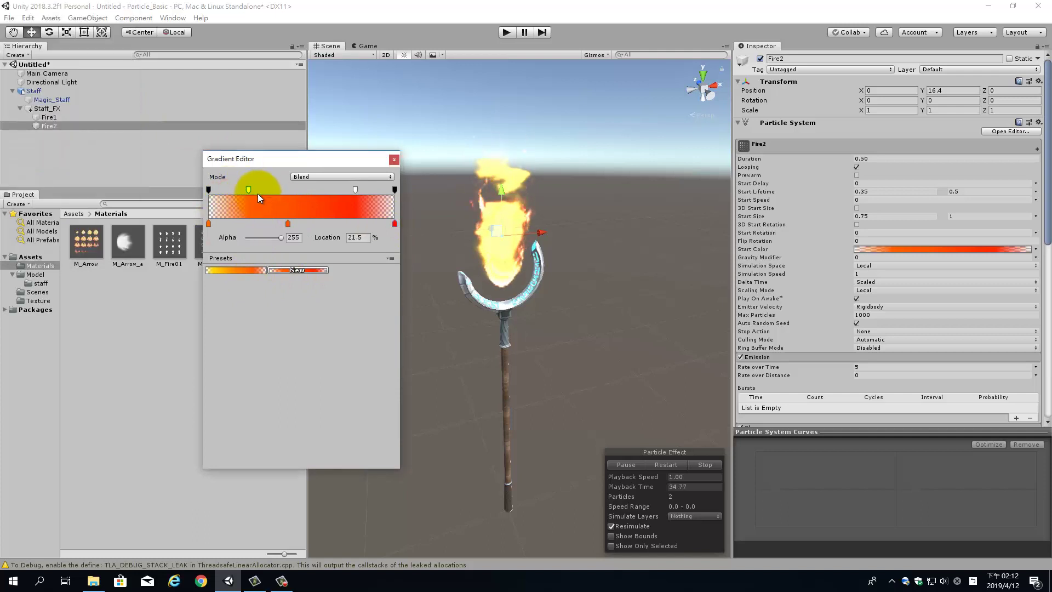
pyautogui.moveTo(279, 238); pyautogui.dragTo(266, 238)
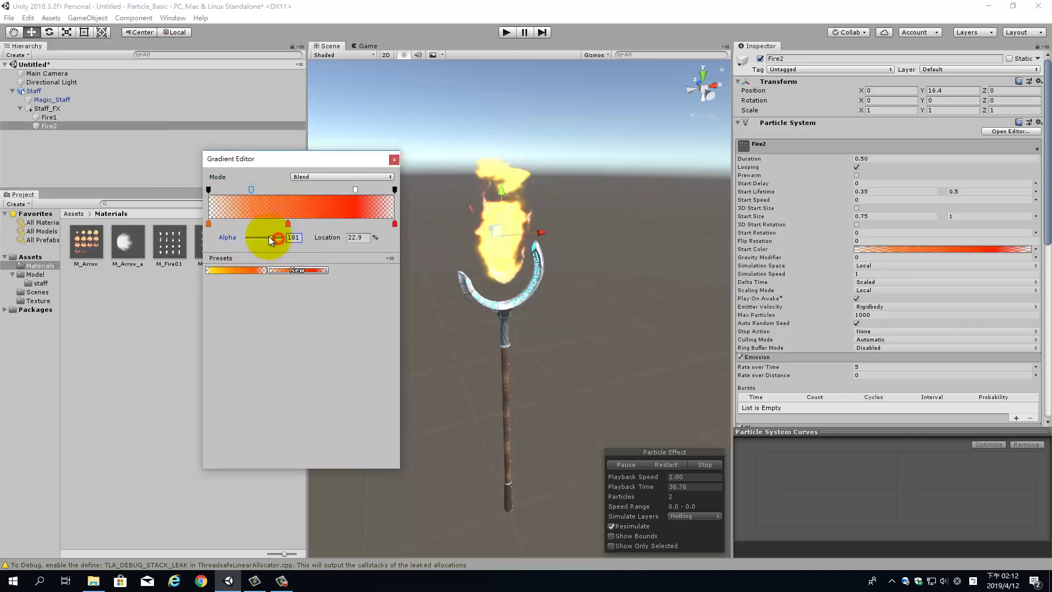
pyautogui.click(354, 189)
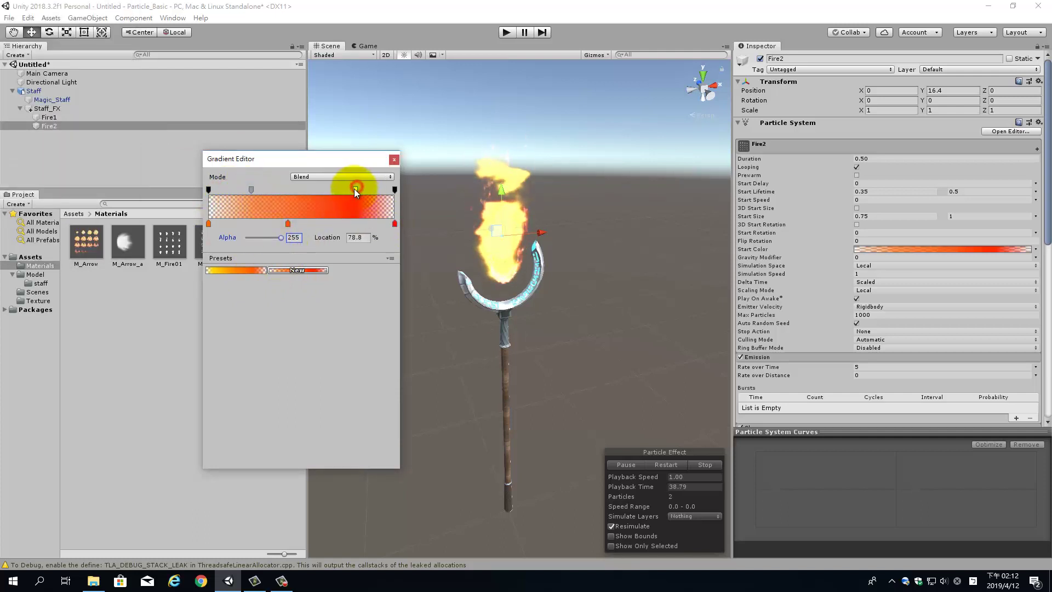
pyautogui.moveTo(281, 237); pyautogui.dragTo(268, 240)
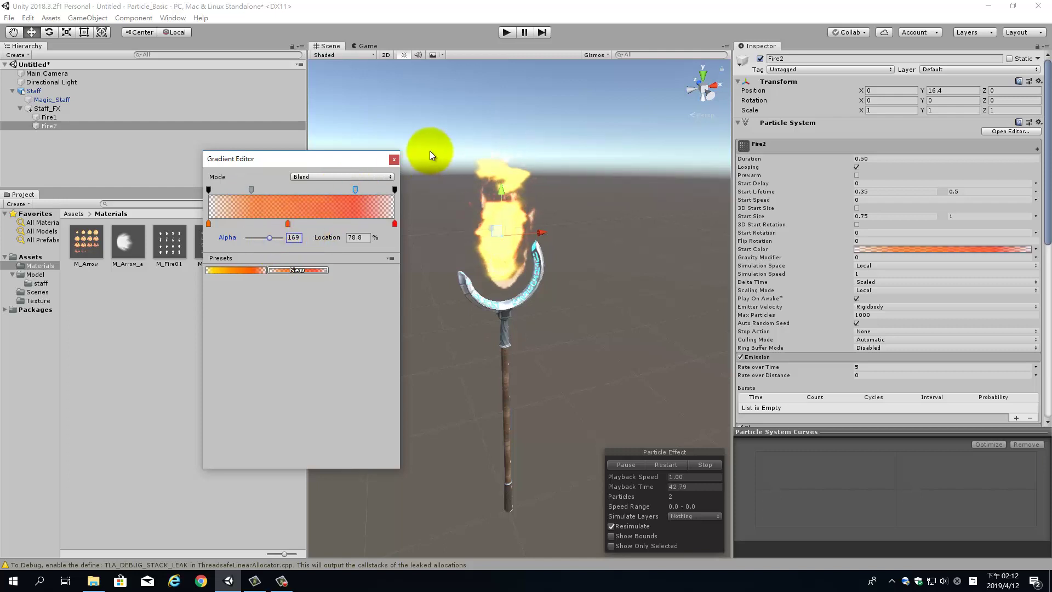
pyautogui.click(394, 160)
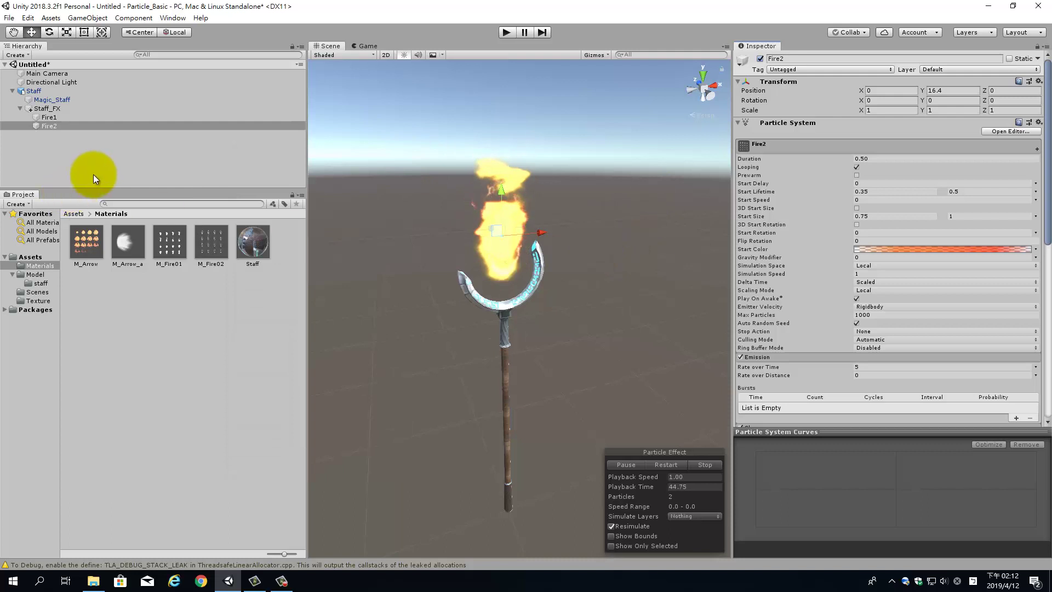
pyautogui.click(89, 136)
pyautogui.click(57, 118)
# Move Fire1 and Fire2 out from under Staff_FX and restart the particle preview
pyautogui.click(54, 111)
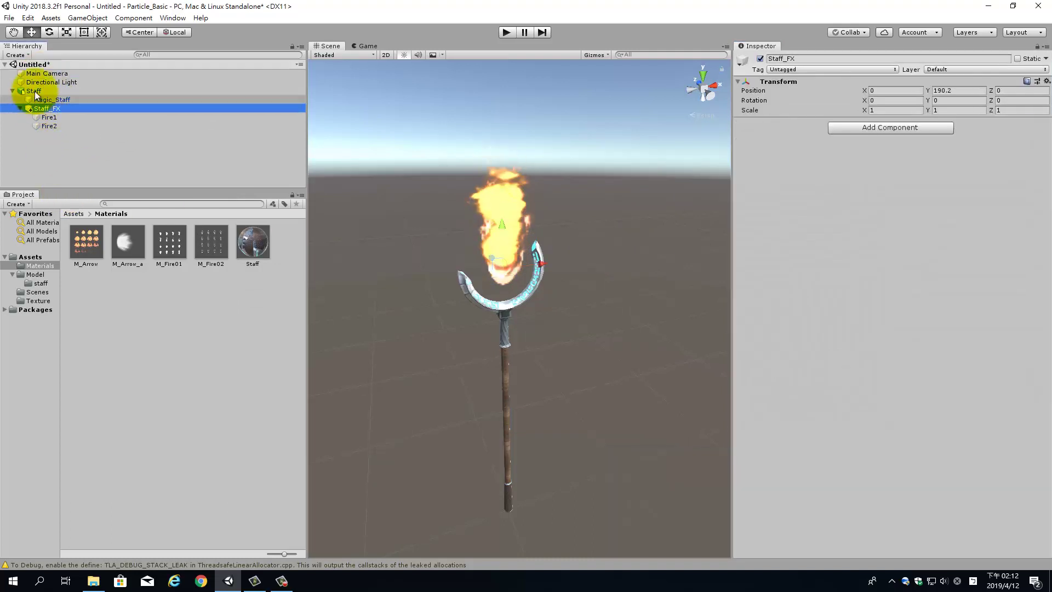
pyautogui.click(97, 144)
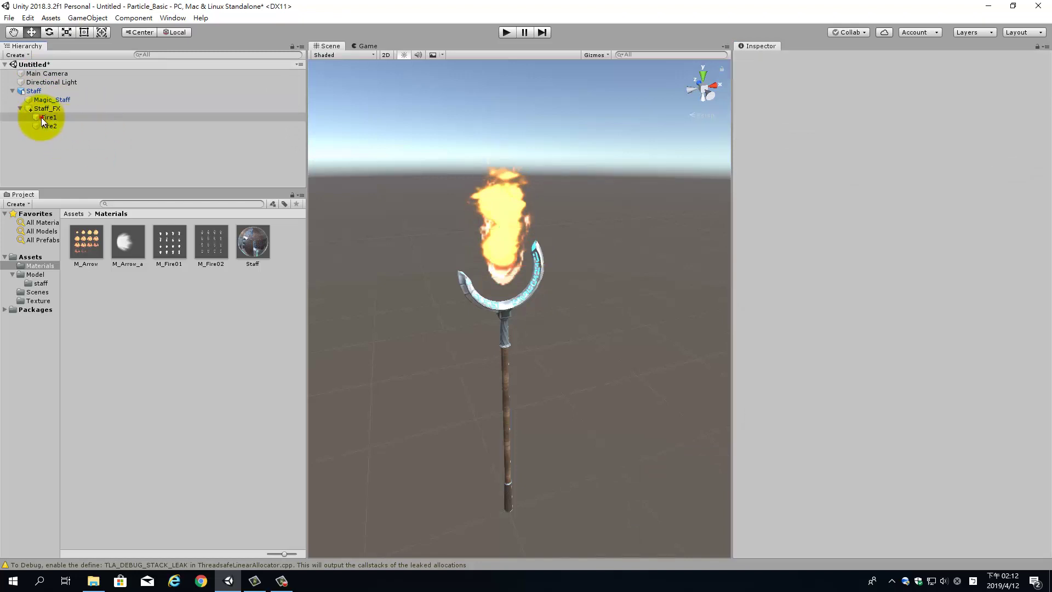
pyautogui.click(42, 117)
pyautogui.keyDown('shift'); pyautogui.click(56, 126); pyautogui.keyUp('shift')
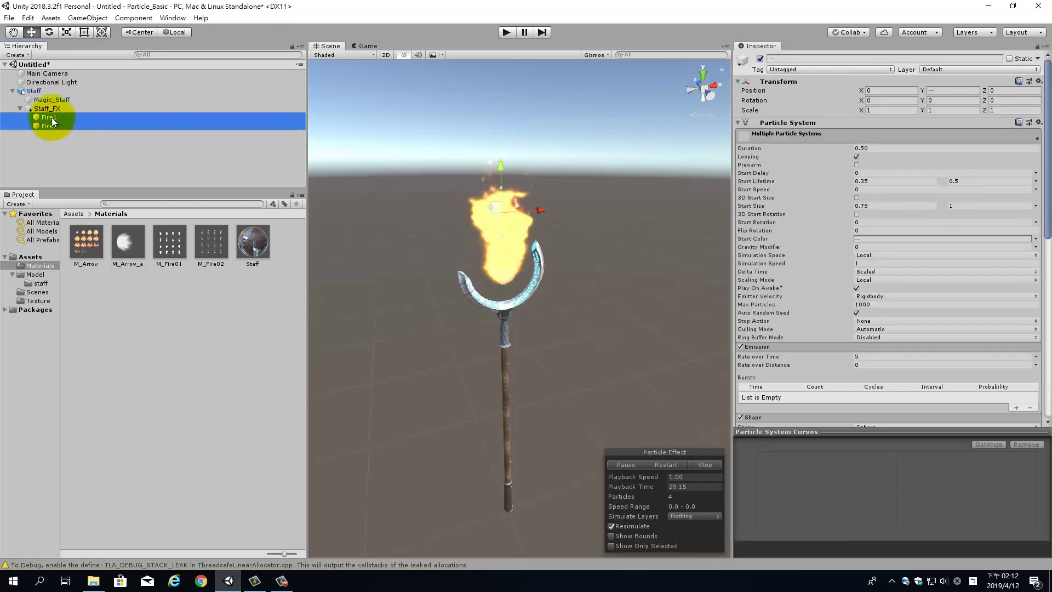
pyautogui.moveTo(51, 117); pyautogui.dragTo(14, 155)
pyautogui.click(103, 154)
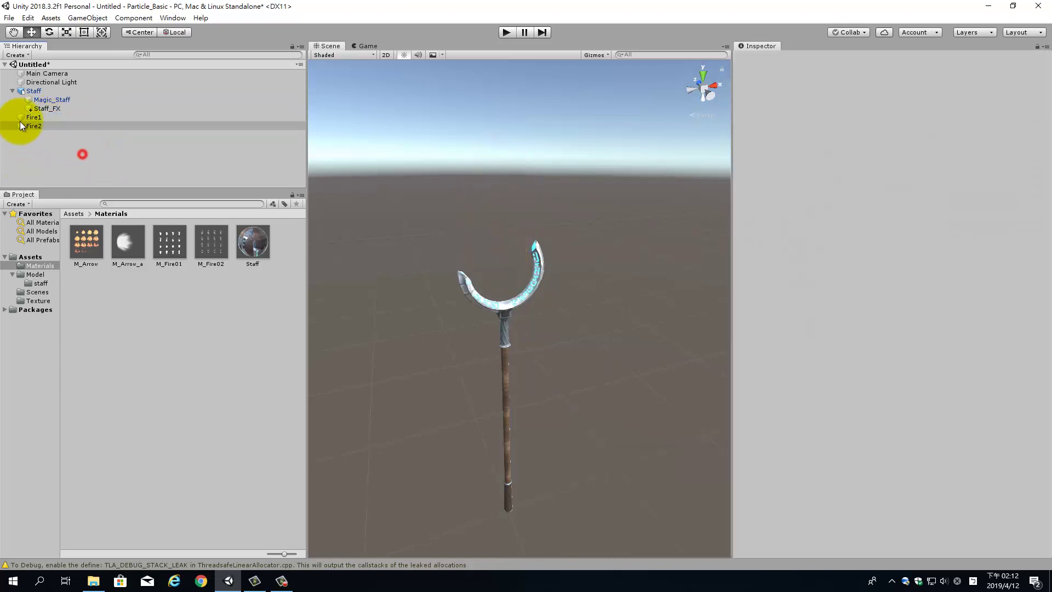
pyautogui.click(22, 118)
pyautogui.click(34, 129)
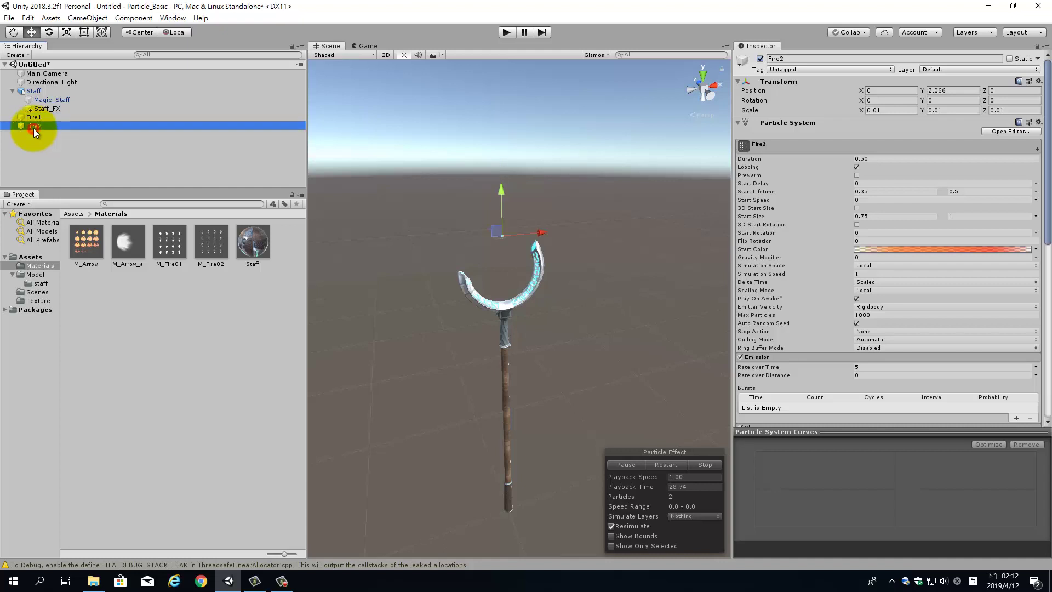
pyautogui.click(35, 123)
pyautogui.click(46, 117)
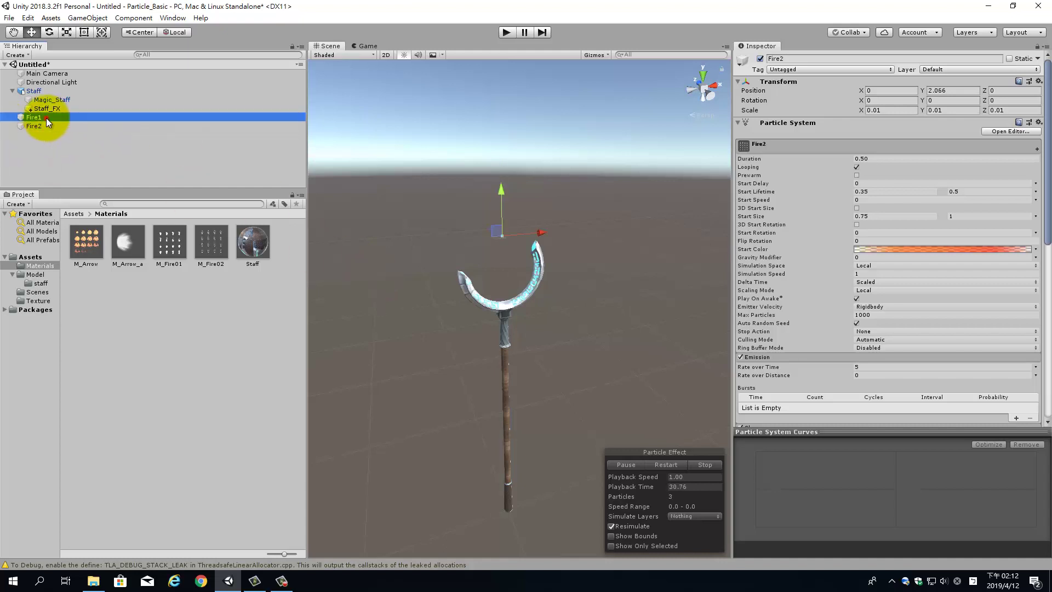
pyautogui.click(679, 465)
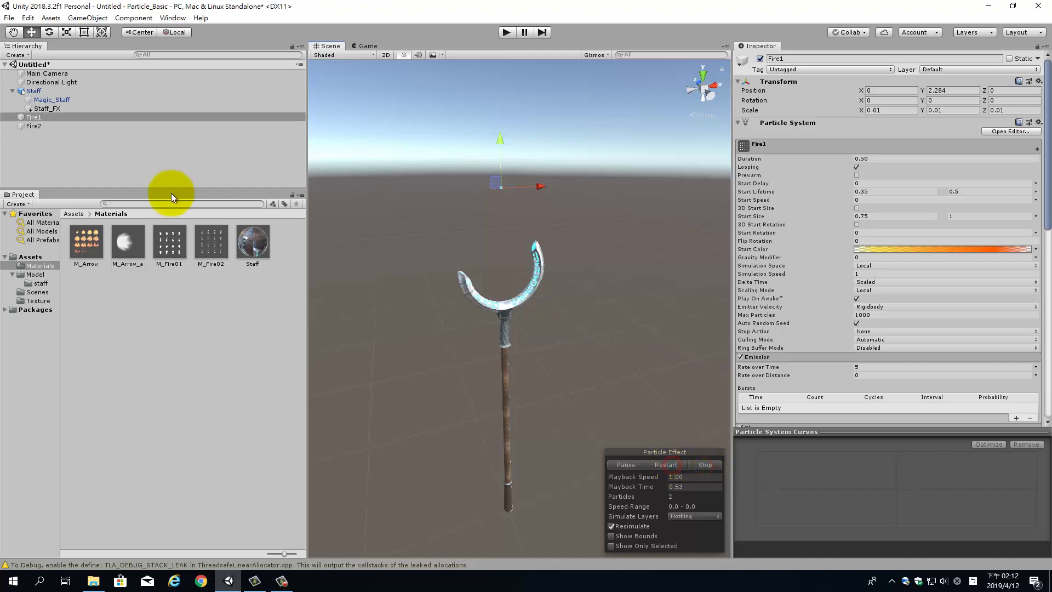
# Toggle Fire2 and Fire1 off and back on, then restart the particle preview
pyautogui.moveTo(35, 118); pyautogui.dragTo(17, 113)
pyautogui.click(41, 108)
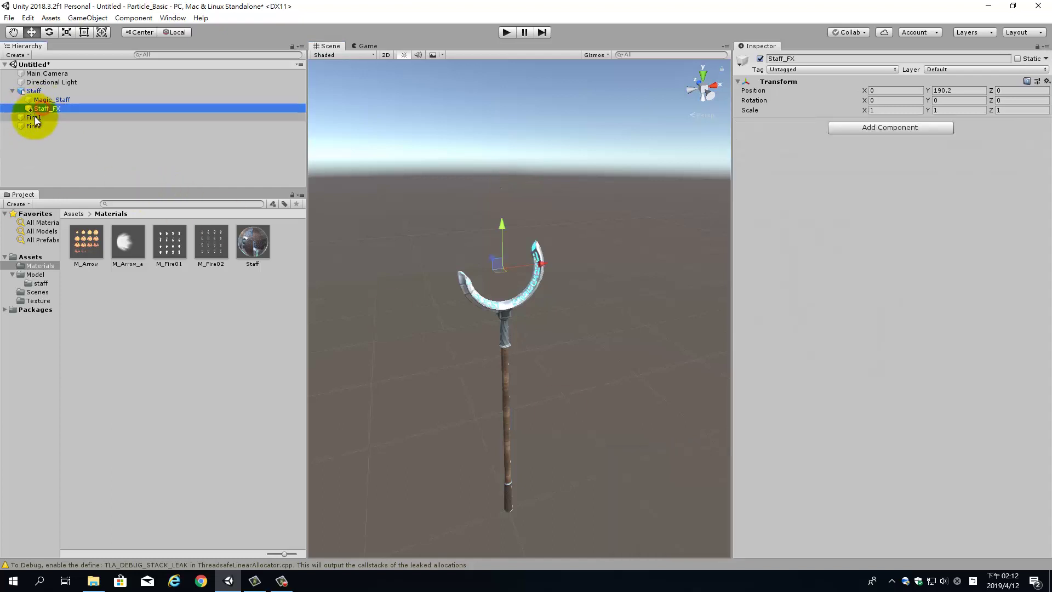
pyautogui.click(35, 116)
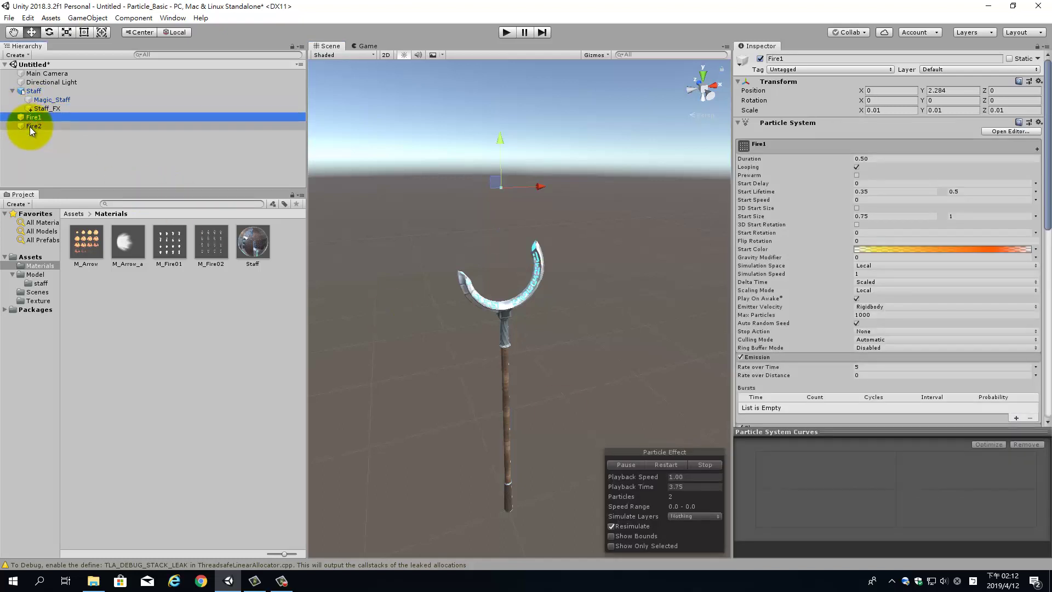
pyautogui.click(30, 126)
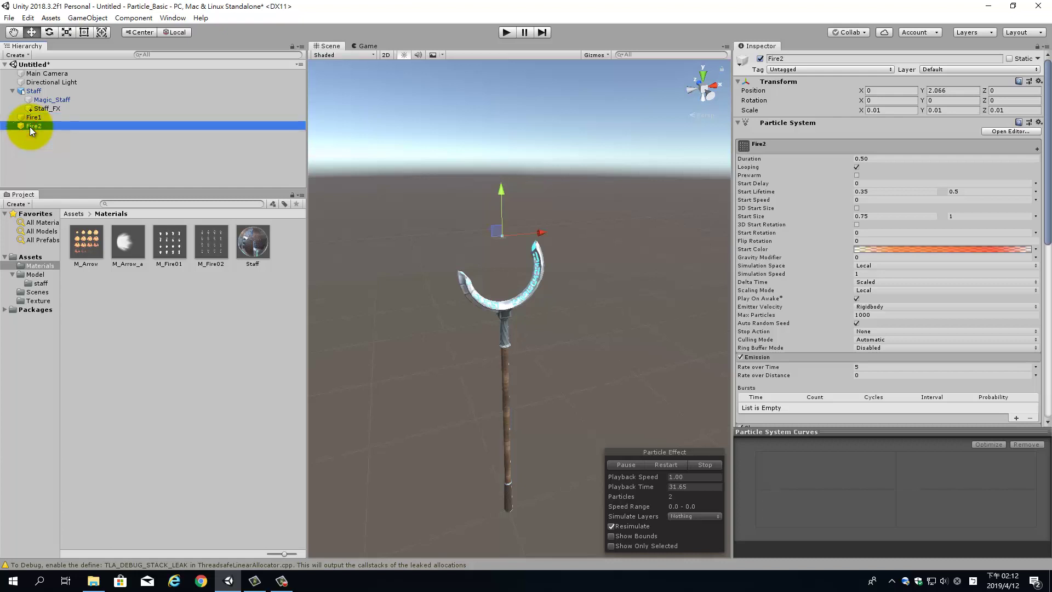
pyautogui.click(761, 58)
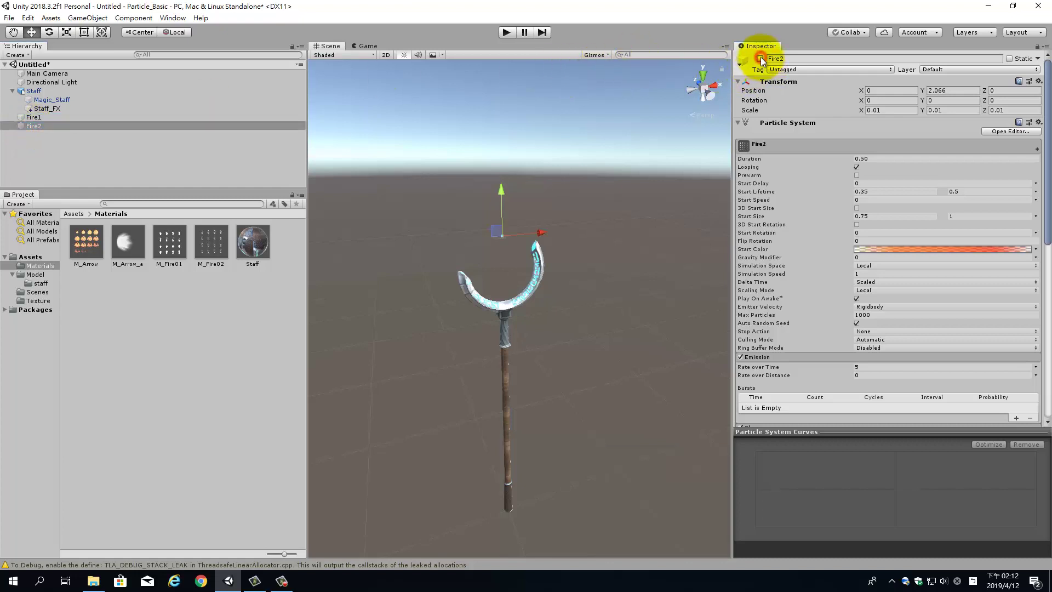
pyautogui.click(761, 58)
pyautogui.click(37, 117)
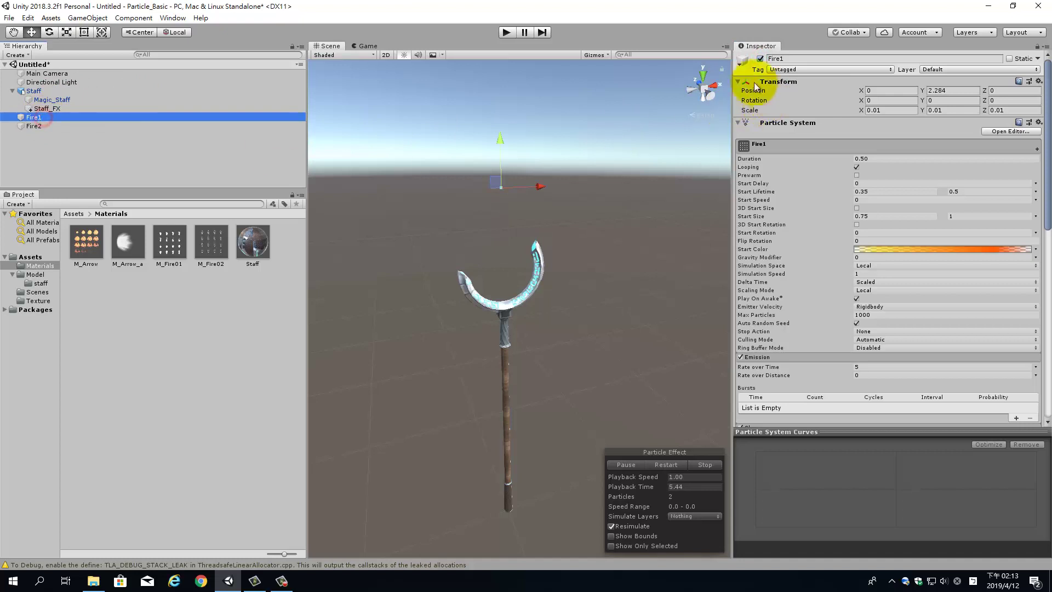
pyautogui.click(760, 58)
pyautogui.click(760, 58)
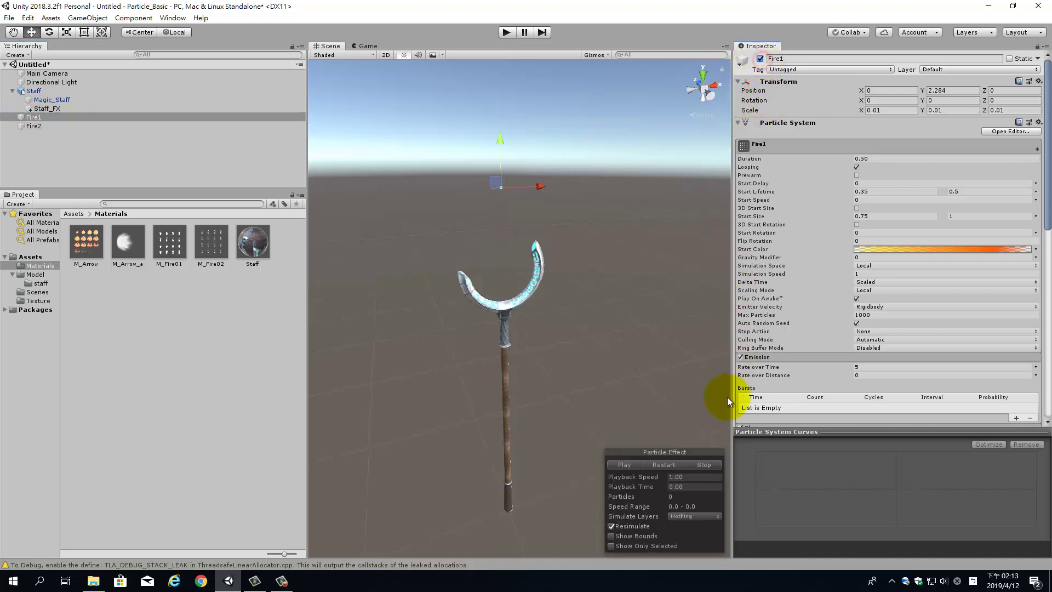
pyautogui.click(665, 464)
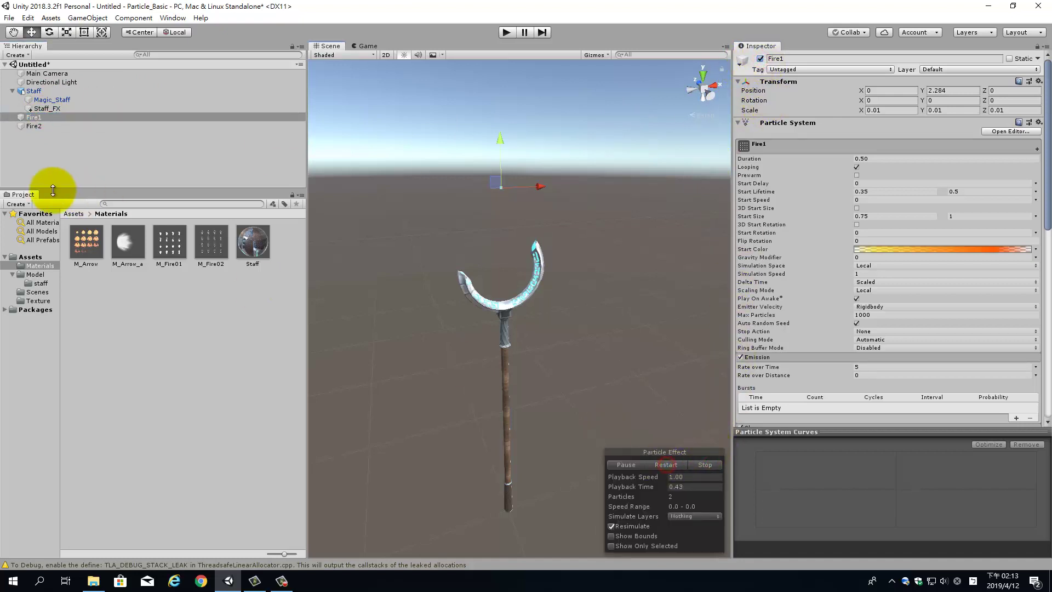
# Parent Fire1 and Fire2 under Staff_FX and check each one's settings
pyautogui.keyDown('shift'); pyautogui.click(30, 126); pyautogui.keyUp('shift')
pyautogui.moveTo(25, 120); pyautogui.dragTo(55, 109)
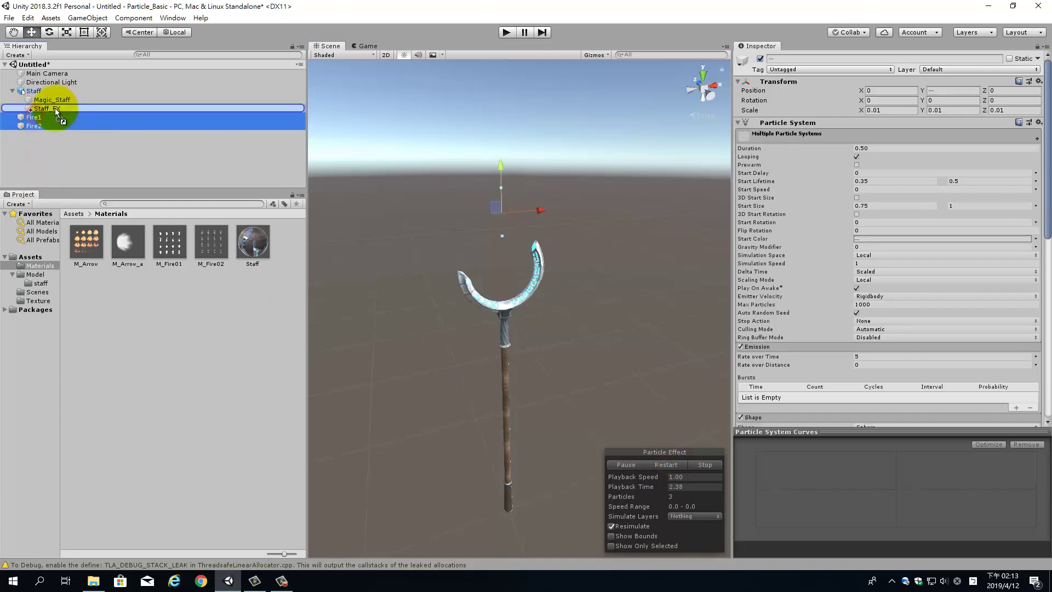
pyautogui.click(57, 119)
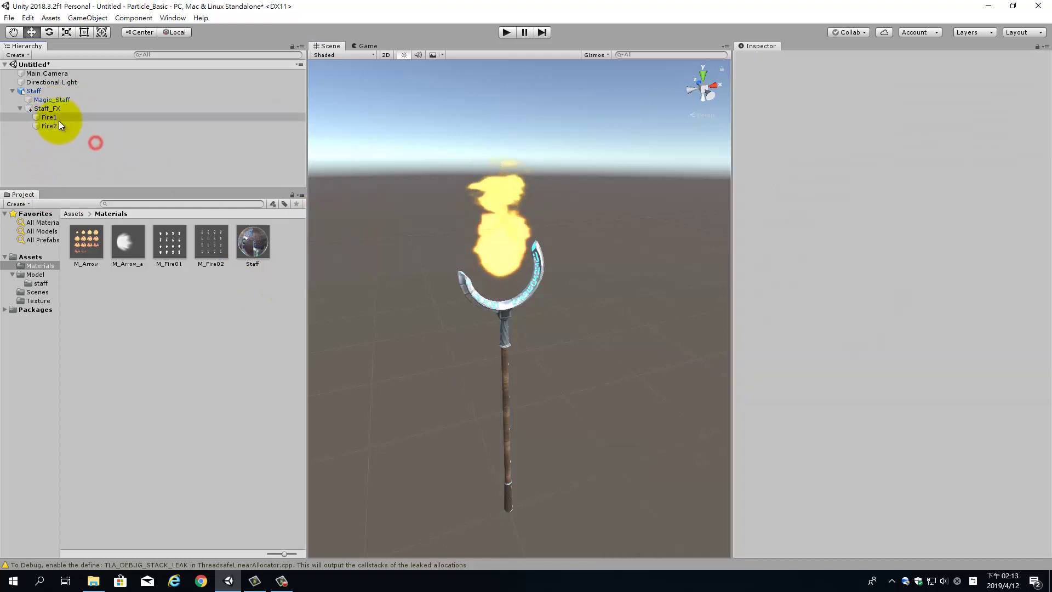
pyautogui.click(56, 125)
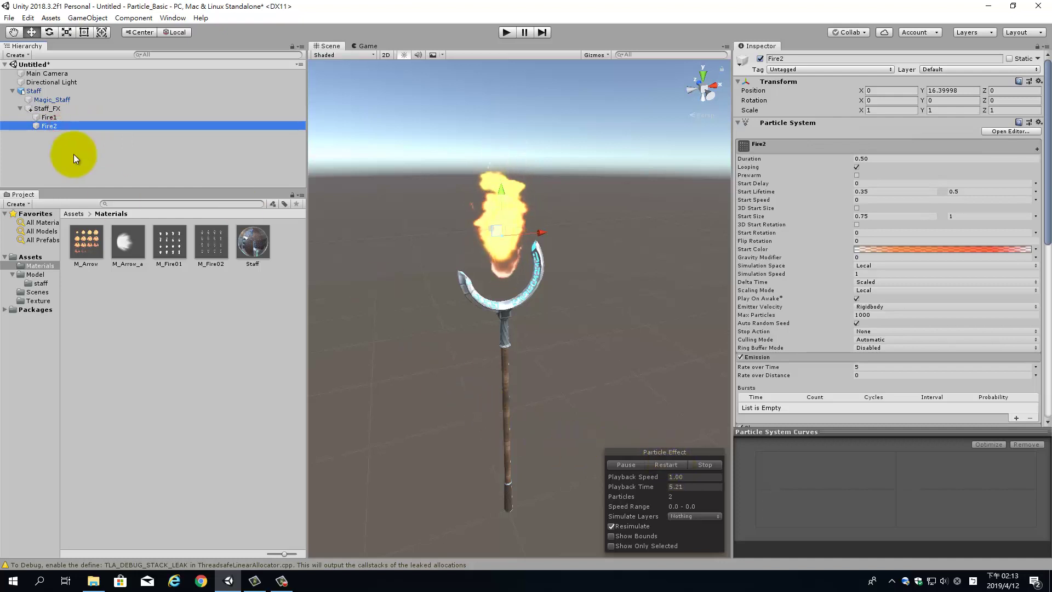
pyautogui.keyDown('shift'); pyautogui.click(48, 117); pyautogui.keyUp('shift')
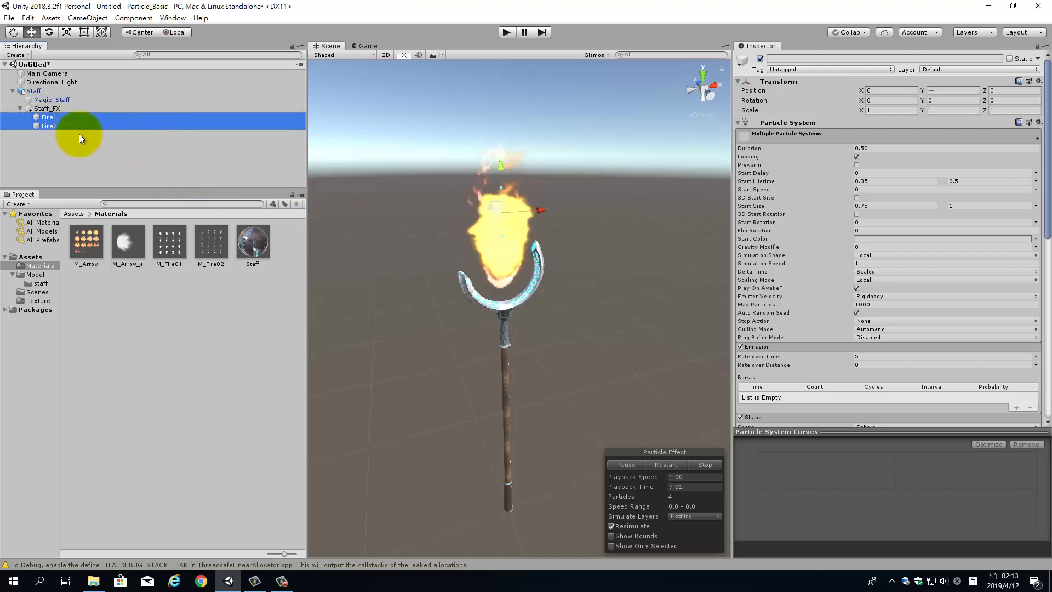
pyautogui.click(73, 170)
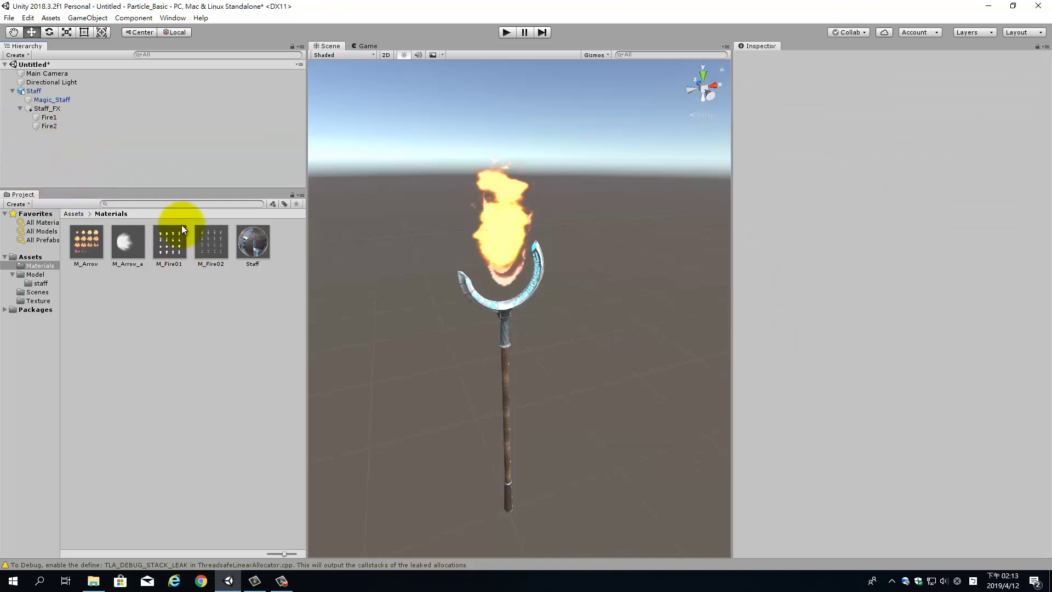
pyautogui.rightClick(54, 161)
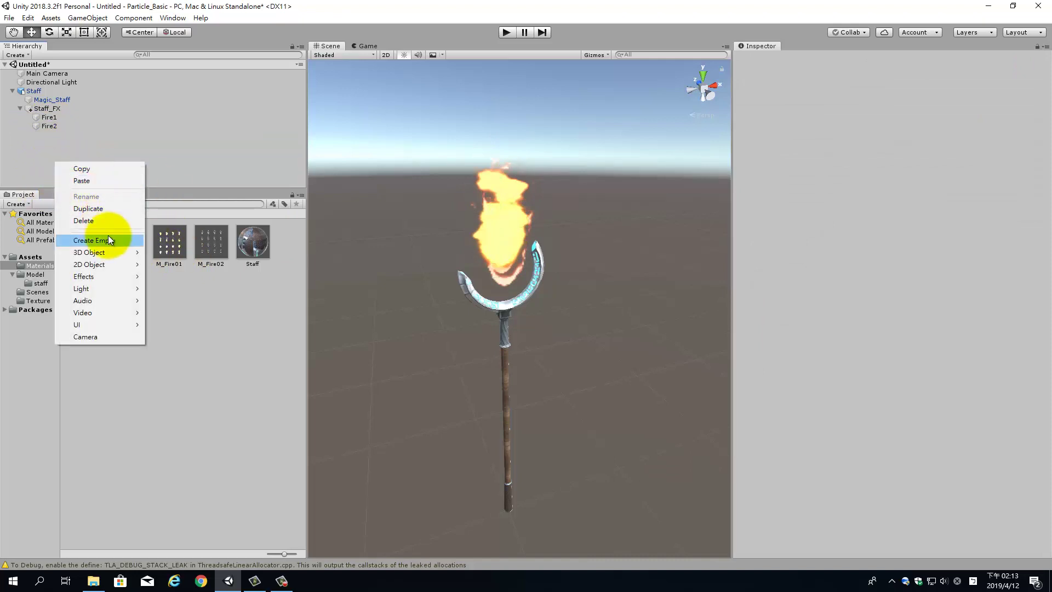
pyautogui.click(93, 278)
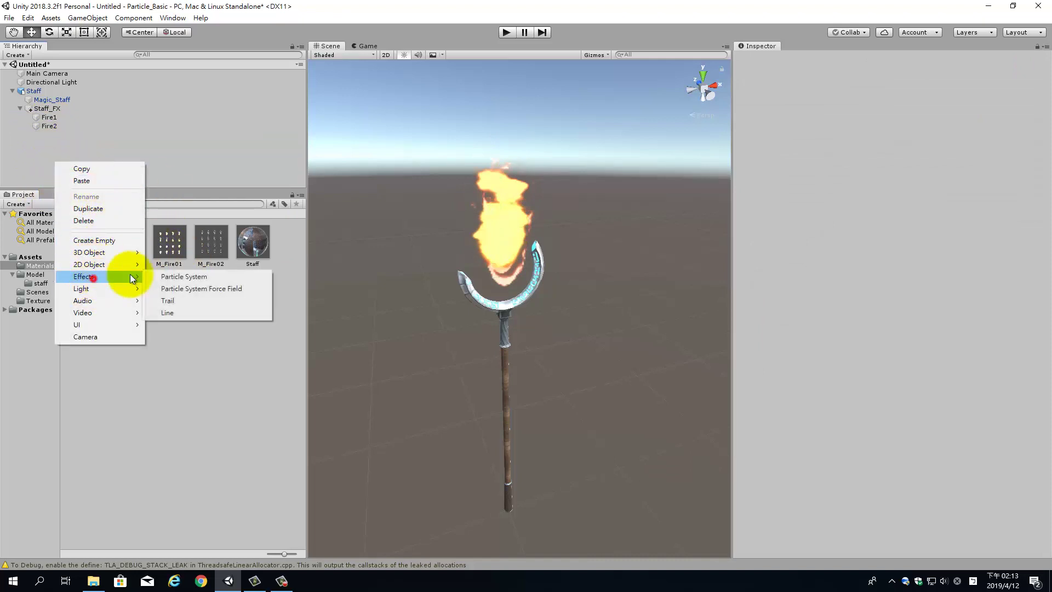
pyautogui.click(202, 277)
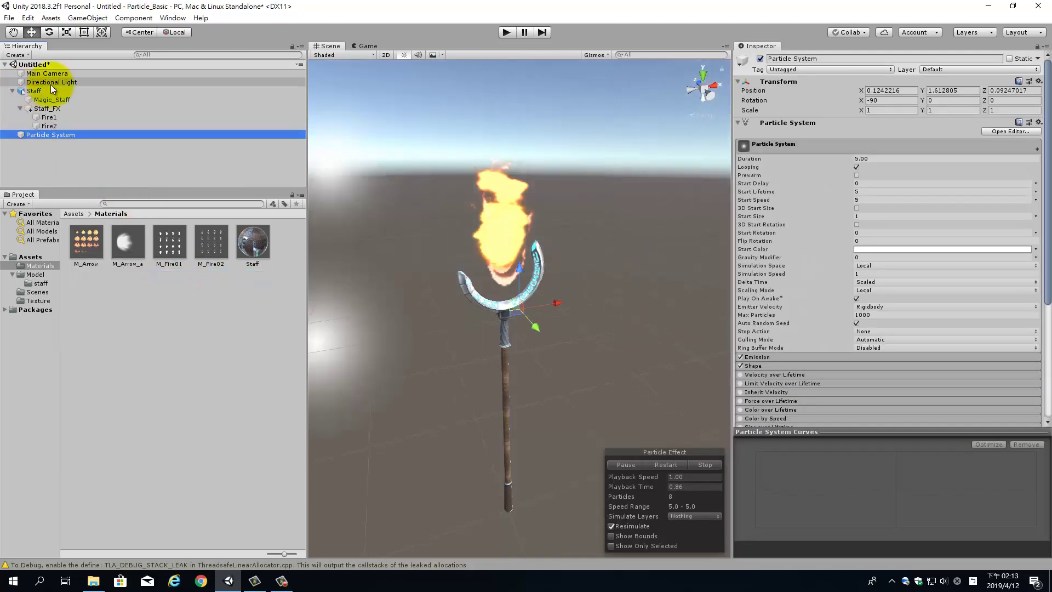
pyautogui.rightClick(56, 135)
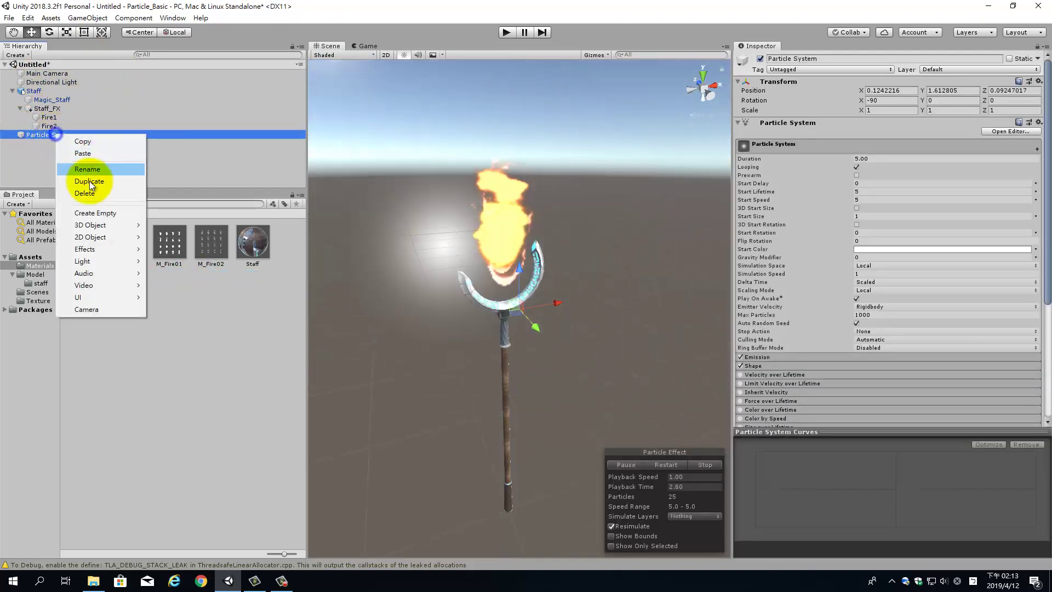
pyautogui.click(131, 249)
pyautogui.click(186, 249)
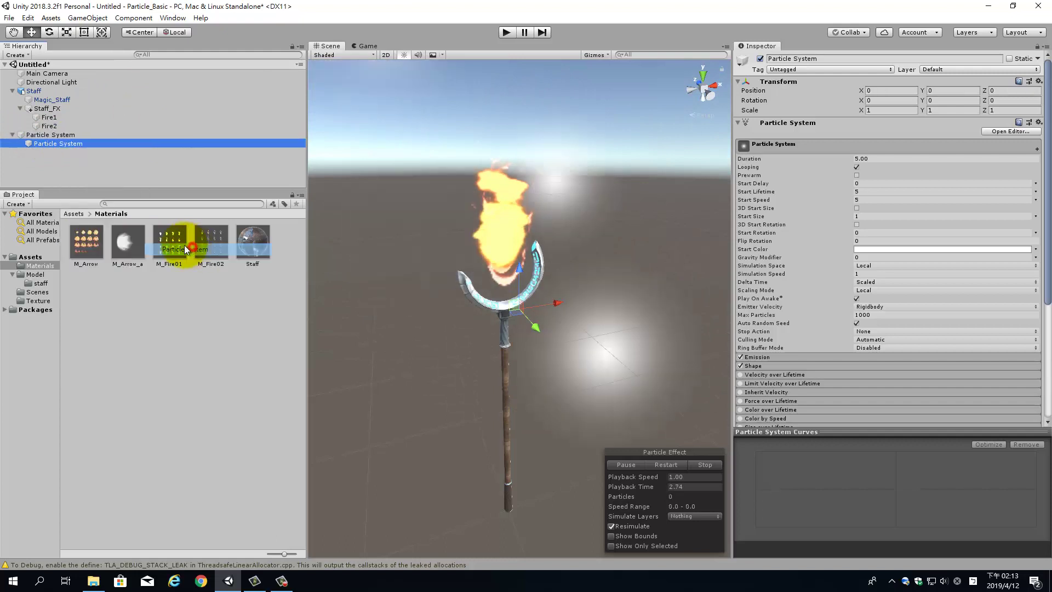
pyautogui.moveTo(61, 137); pyautogui.dragTo(60, 133)
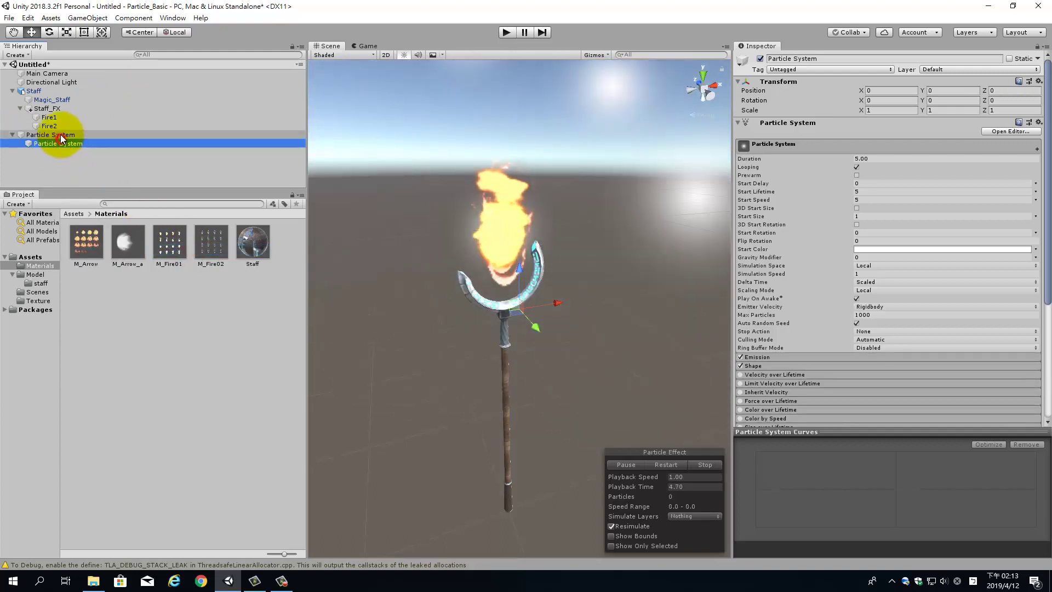
pyautogui.click(62, 135)
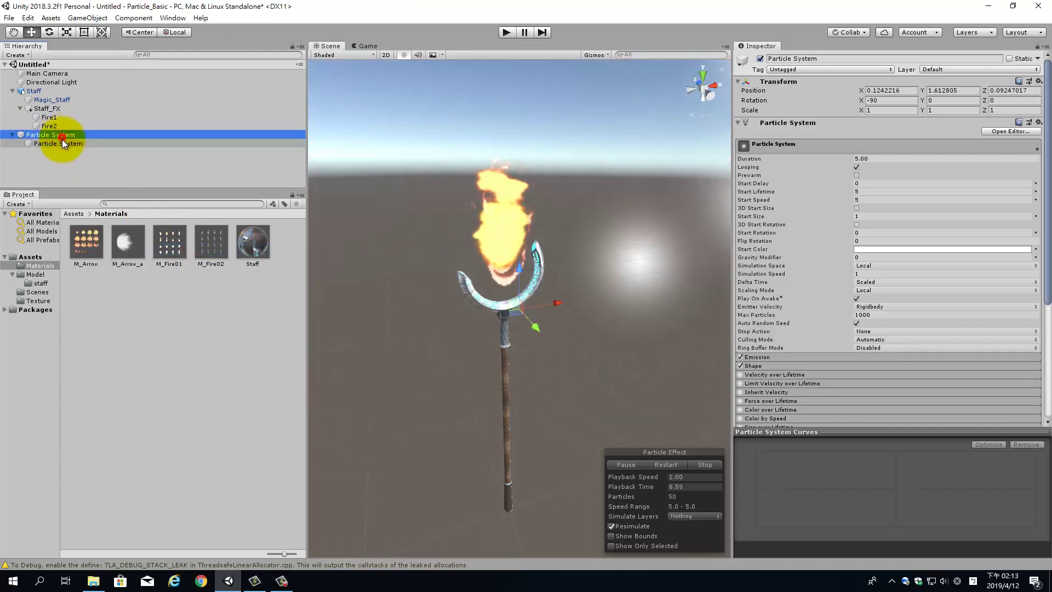
pyautogui.rightClick(62, 136)
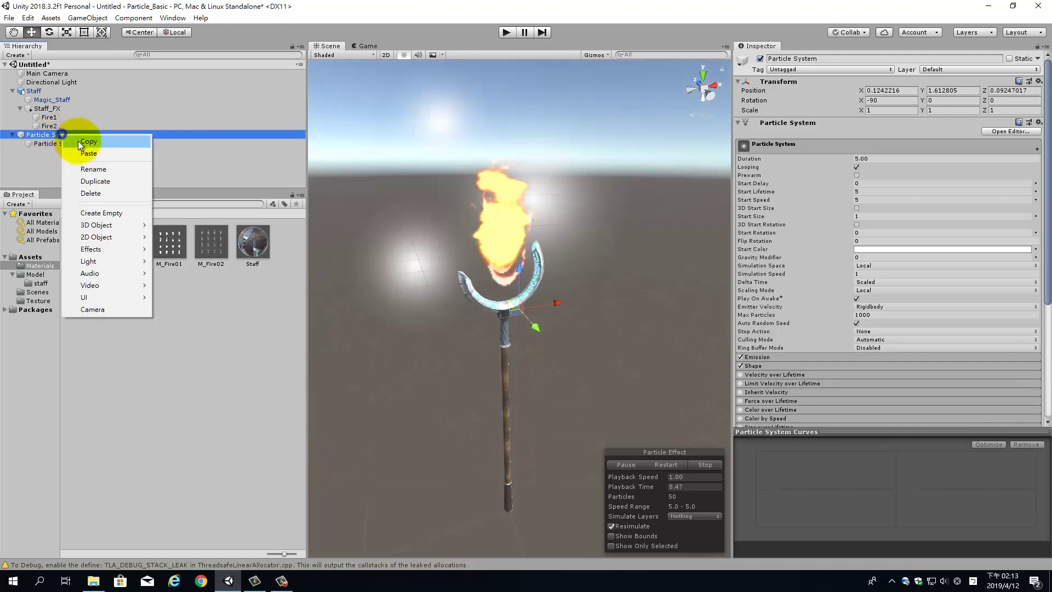
pyautogui.moveTo(110, 248)
pyautogui.click(198, 250)
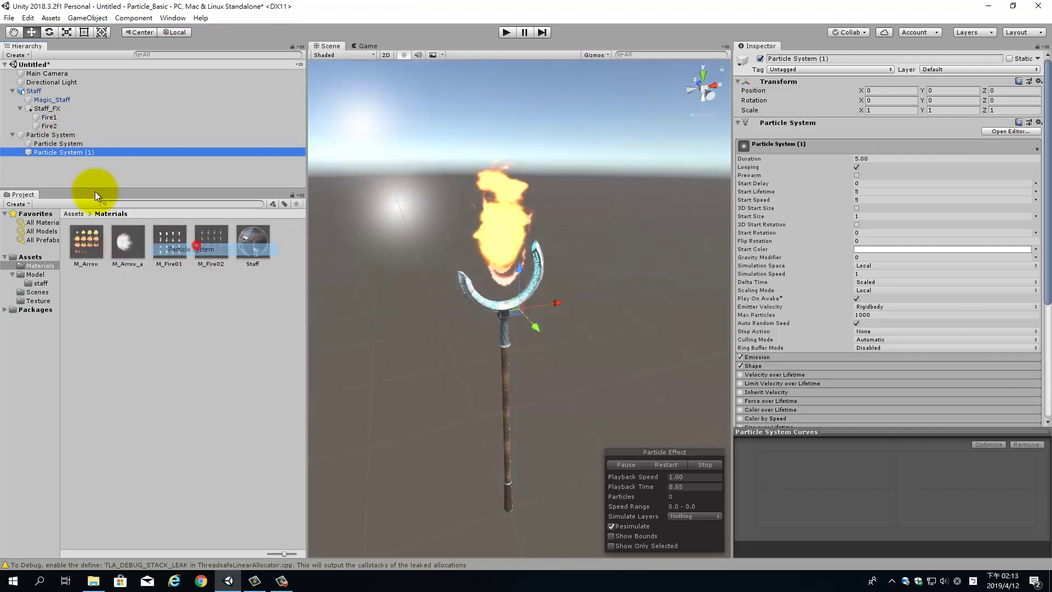
pyautogui.click(57, 134)
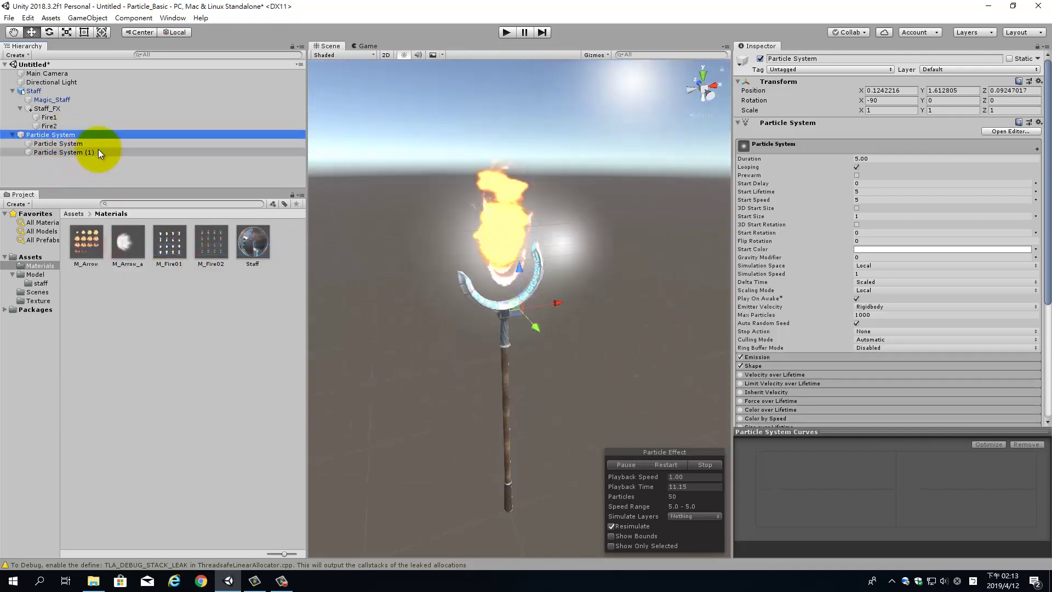
pyautogui.click(634, 465)
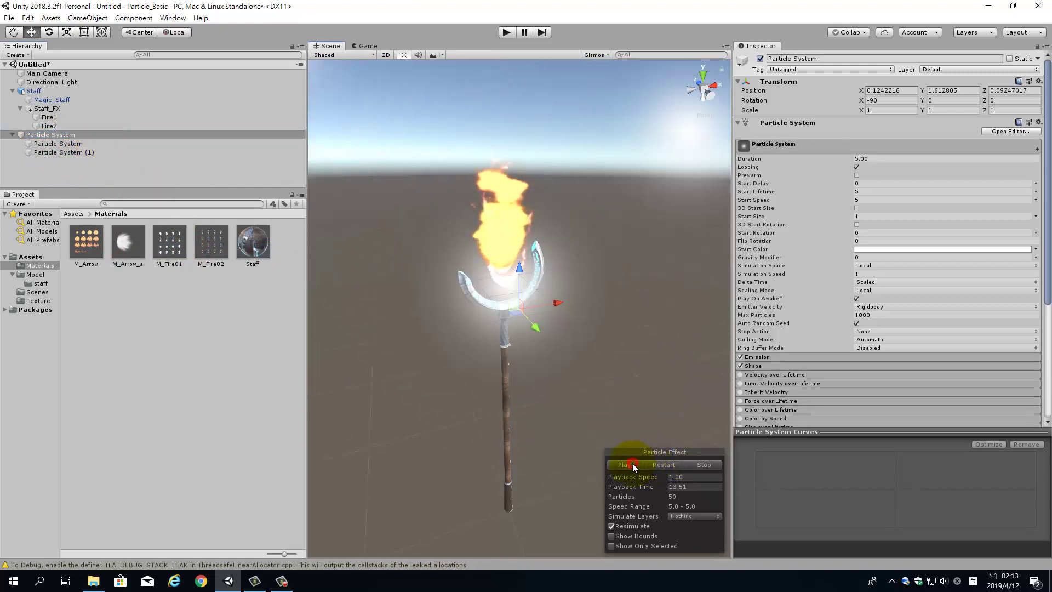
pyautogui.click(705, 466)
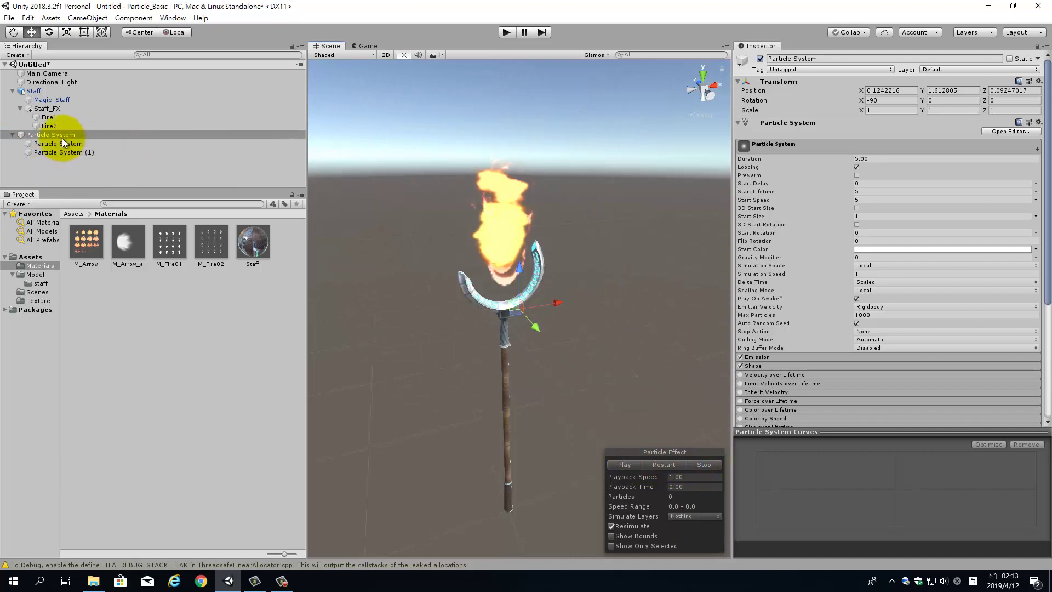
pyautogui.moveTo(53, 146); pyautogui.dragTo(67, 149)
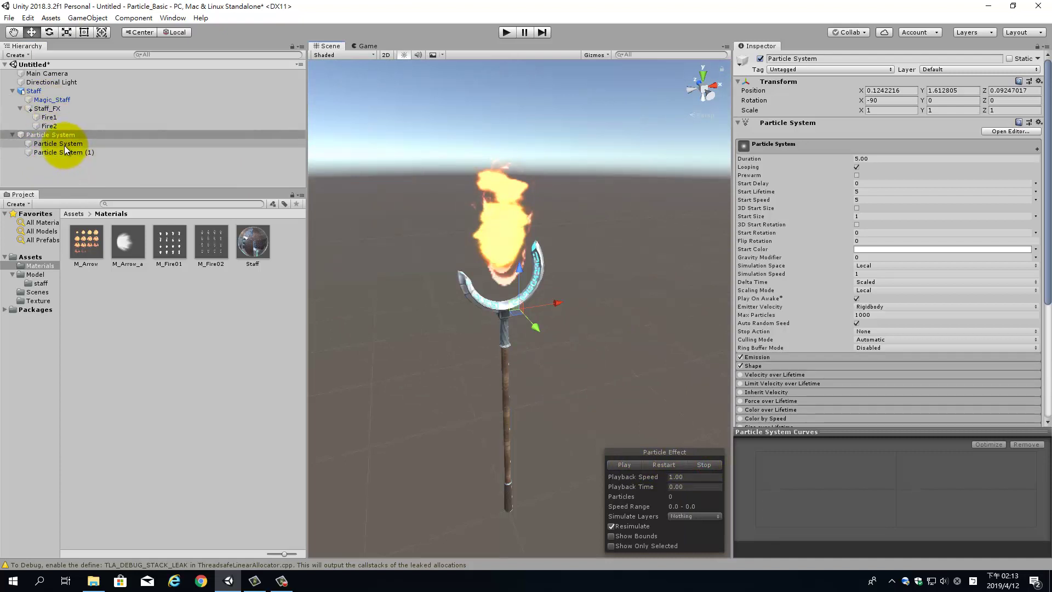
pyautogui.press('Delete')
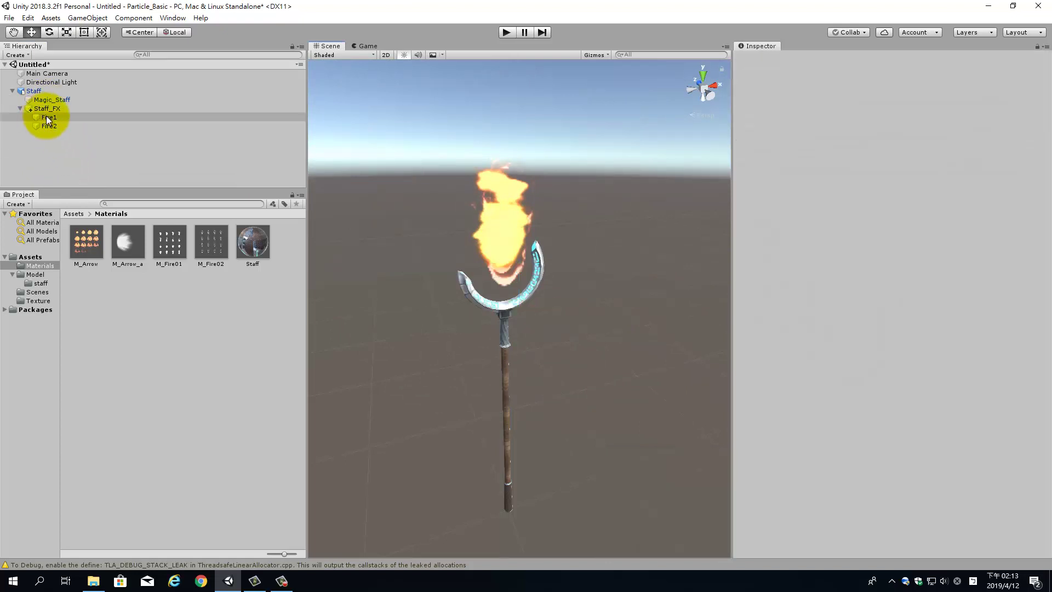
# Drop M_Fire01 onto the Fire1 and Fire2 flame in the Scene and view its Fade/Additive settings
pyautogui.click(46, 116)
pyautogui.click(48, 109)
pyautogui.click(49, 125)
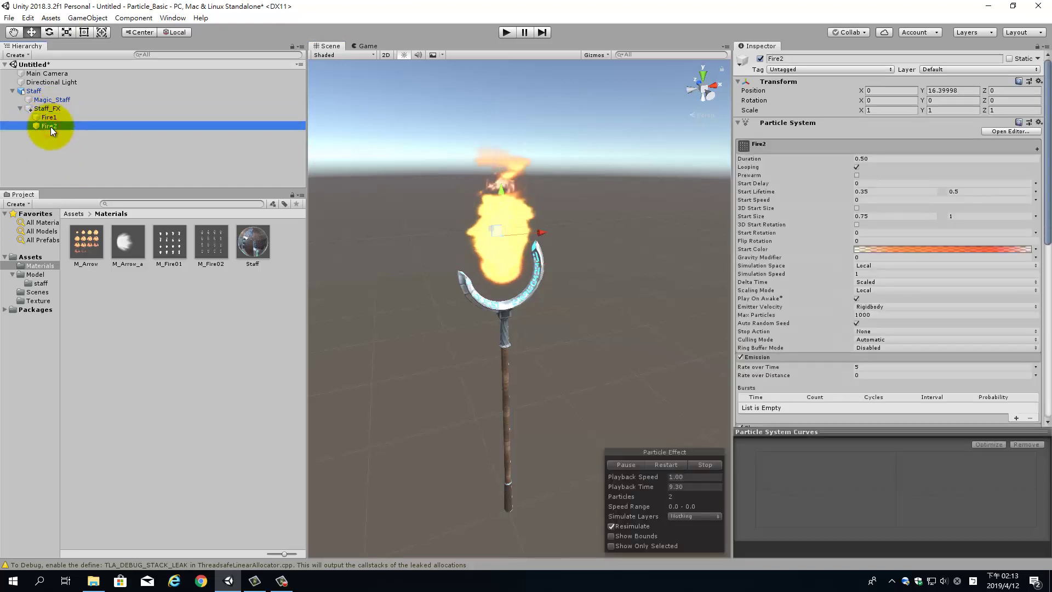
pyautogui.click(50, 119)
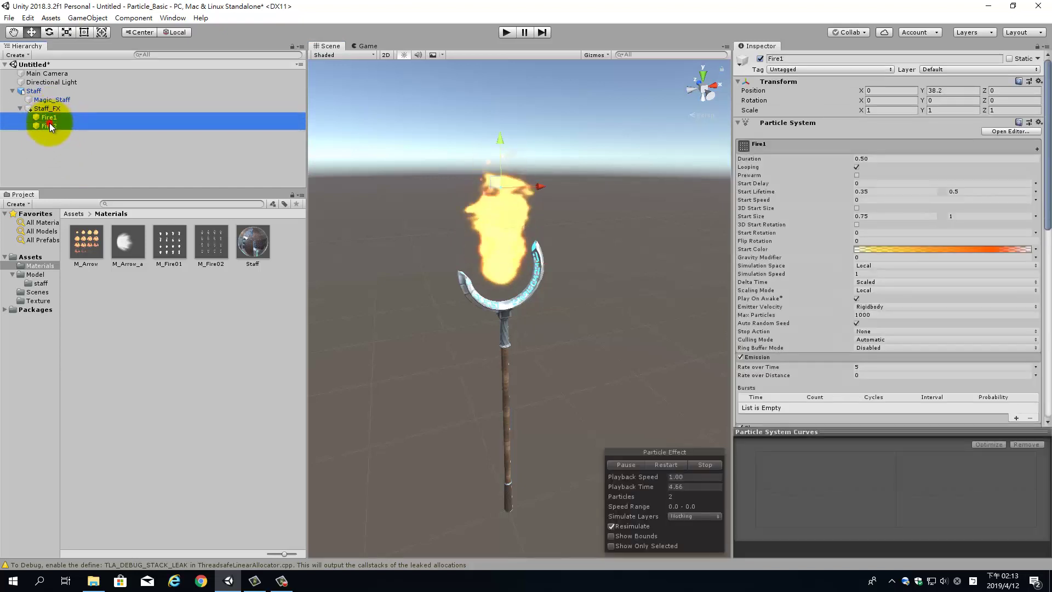
pyautogui.keyDown('ctrl'); pyautogui.click(49, 127); pyautogui.keyUp('ctrl')
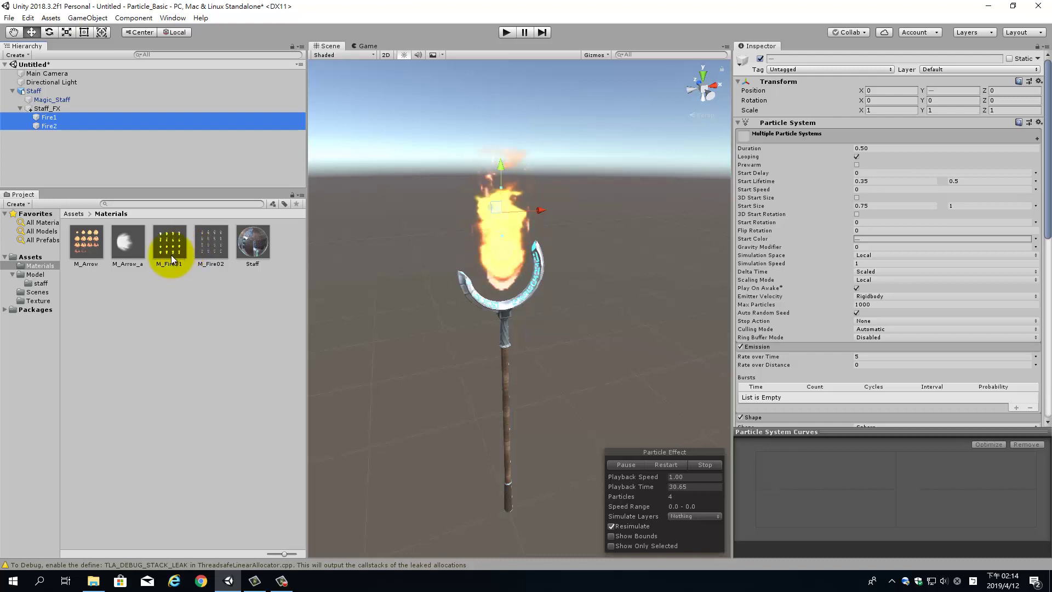
pyautogui.moveTo(171, 255); pyautogui.dragTo(514, 285)
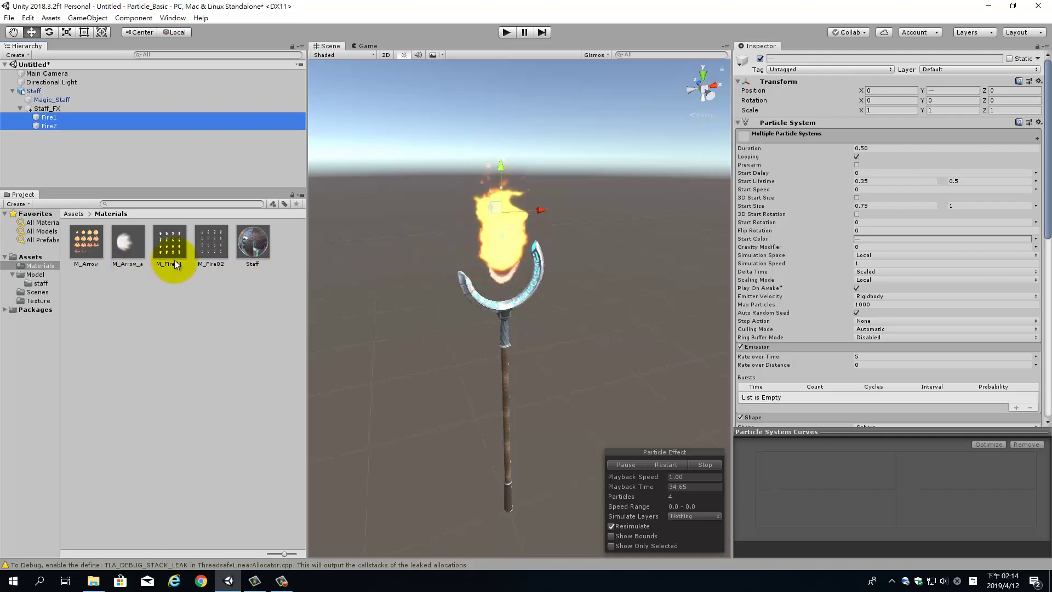
pyautogui.moveTo(185, 246); pyautogui.dragTo(514, 284)
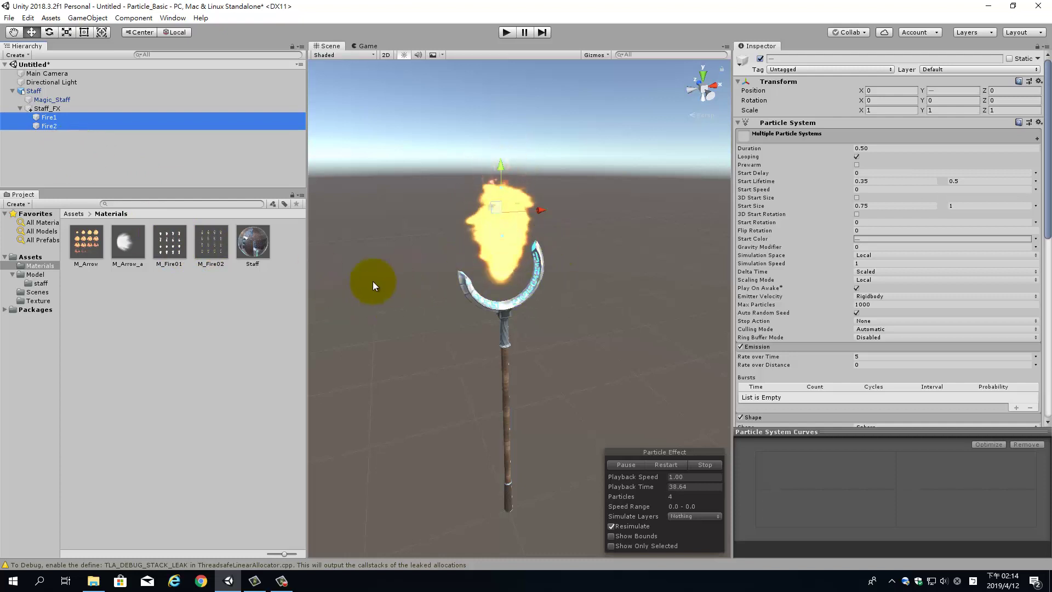
pyautogui.click(186, 249)
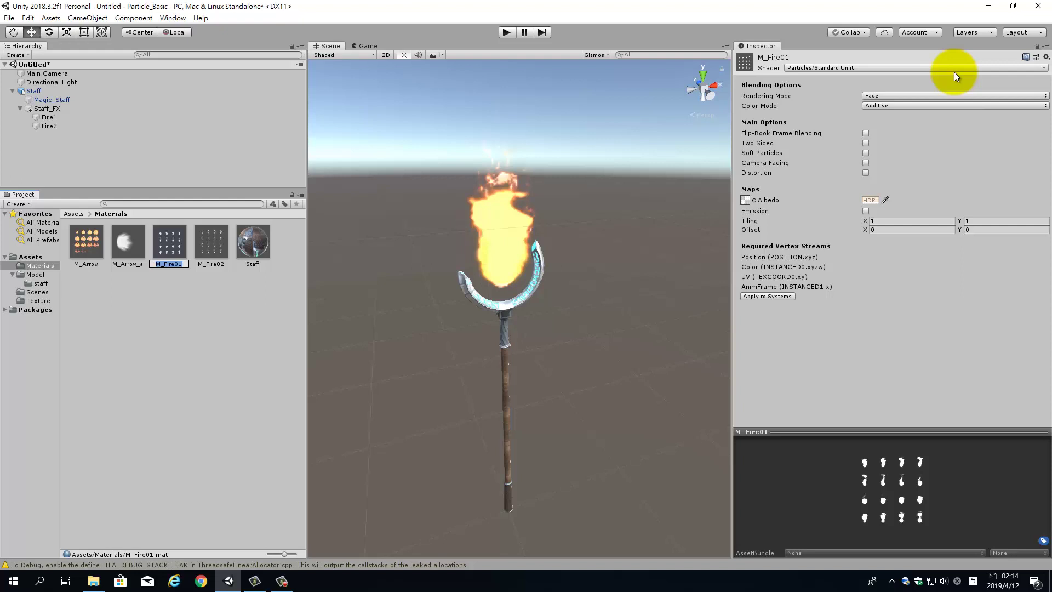
pyautogui.click(288, 575)
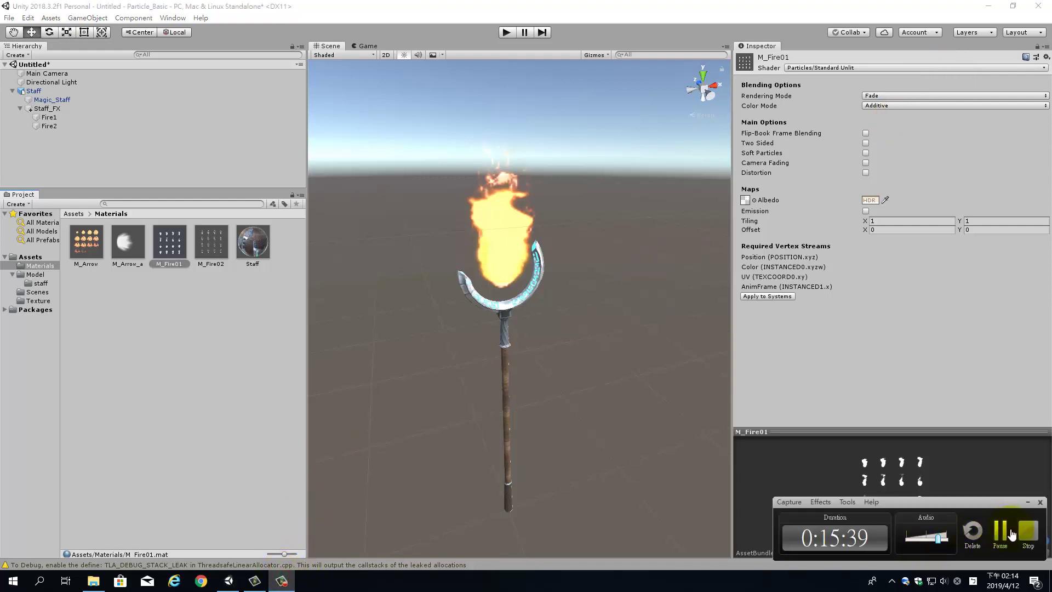